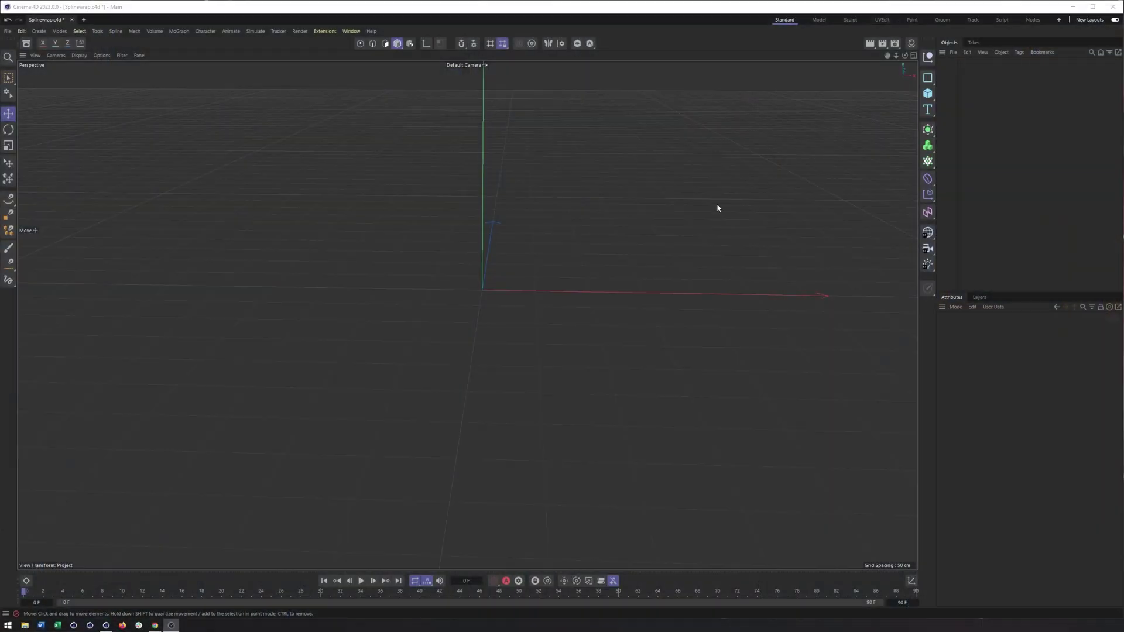
Step: In the top view, draw a six-point Bezier spline along the X axis with one triangular peak near each end
{"action": "left_click_drag", "start_coordinate": [640, 267], "coordinate": [659, 292], "text": "alt"}
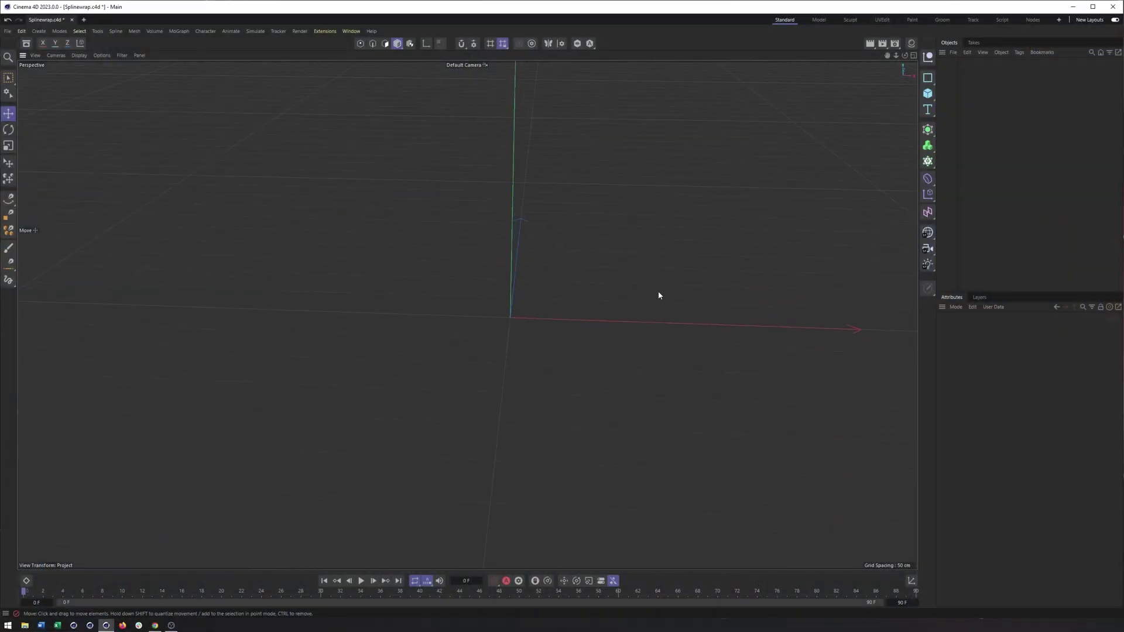
{"action": "key", "text": "F2"}
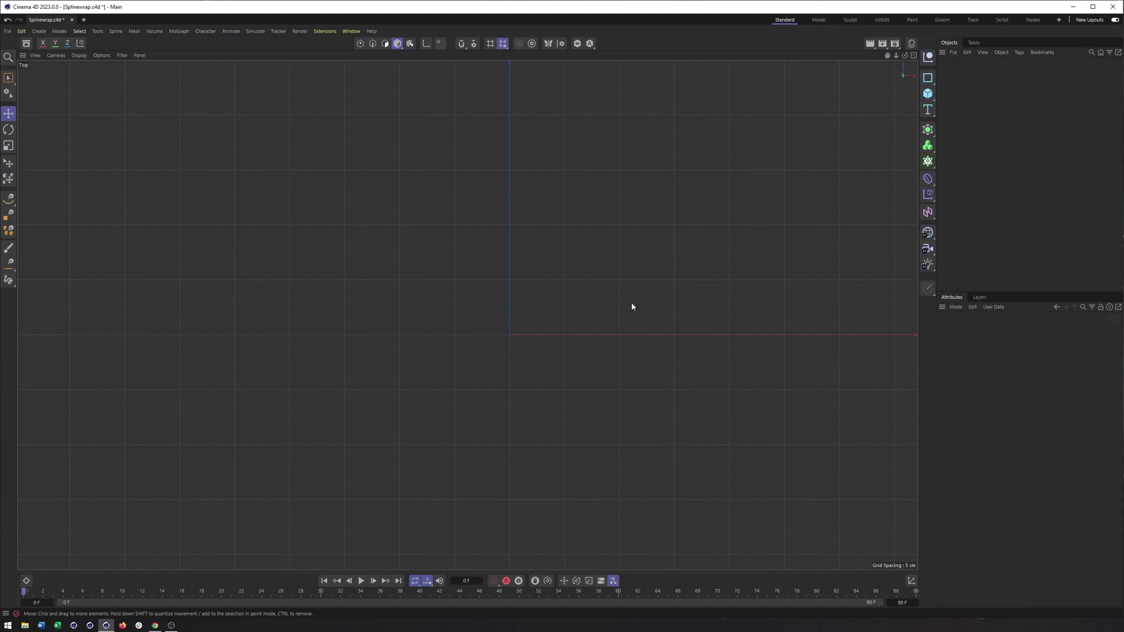
{"action": "middle_click_drag", "start_coordinate": [645, 305], "coordinate": [611, 302], "text": "alt"}
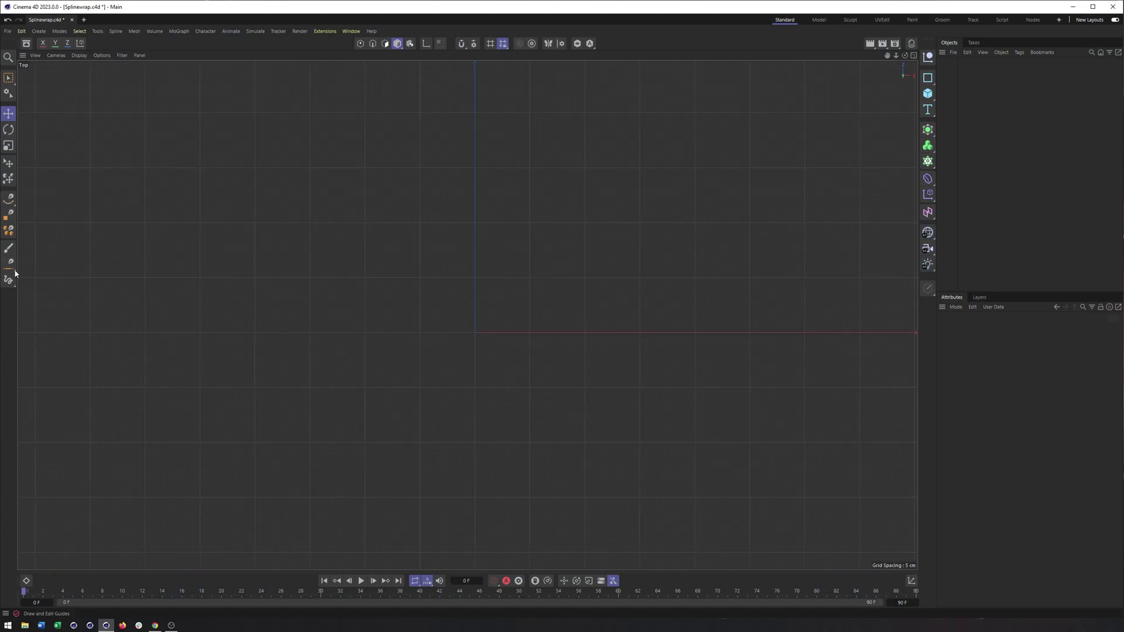
{"action": "left_click", "coordinate": [9, 199]}
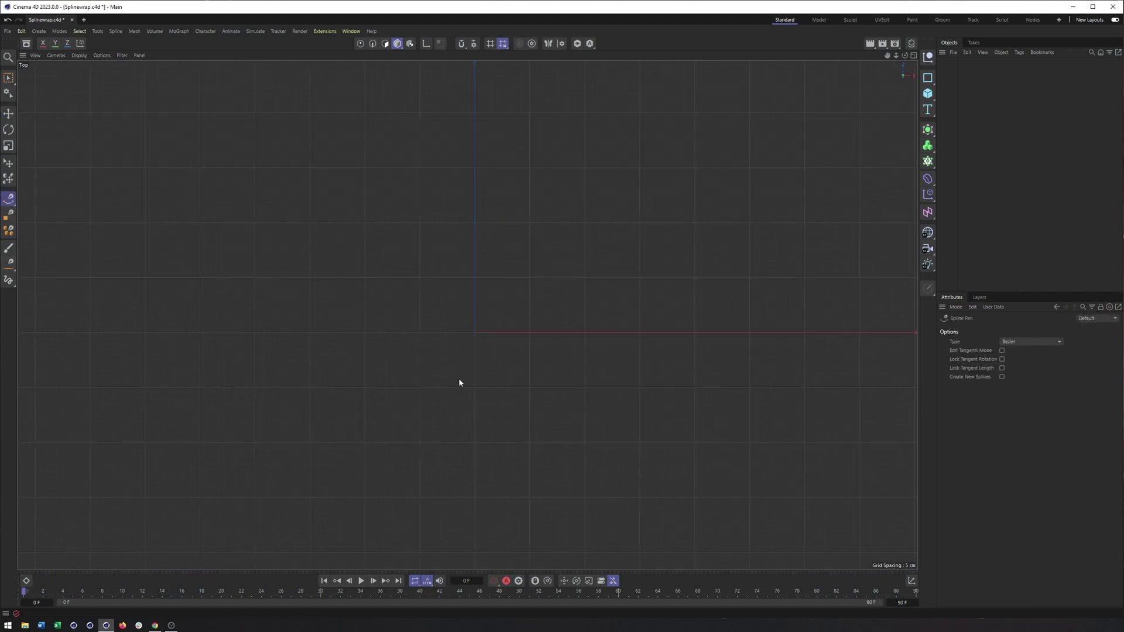
{"action": "middle_click_drag", "start_coordinate": [396, 332], "coordinate": [371, 337], "text": "alt"}
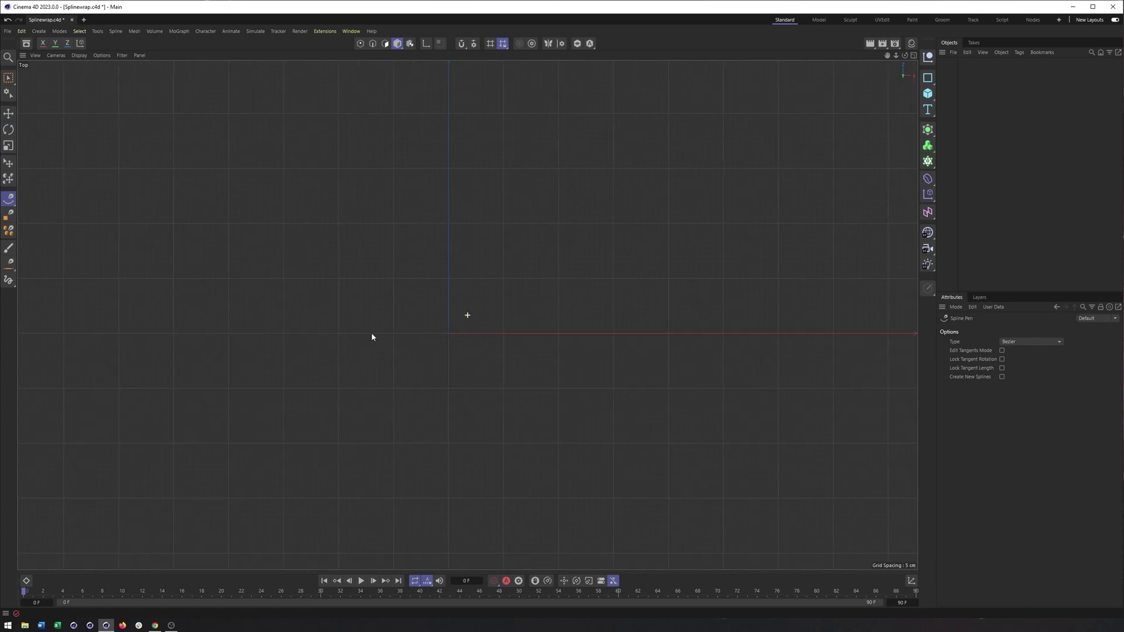
{"action": "left_click", "coordinate": [285, 334]}
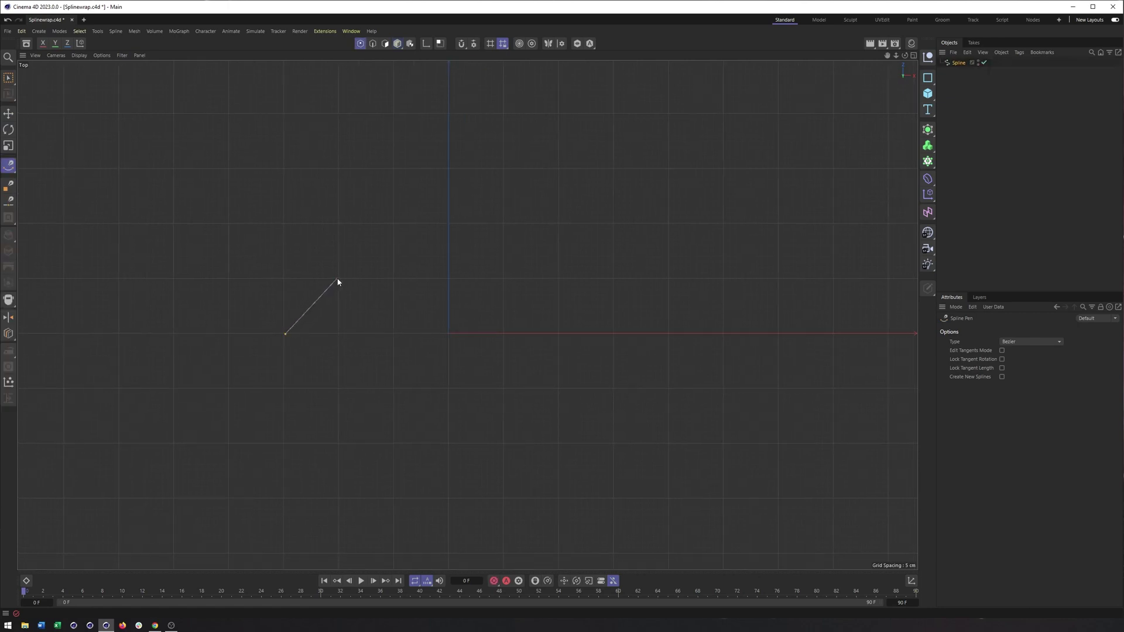
{"action": "left_click", "coordinate": [394, 334]}
{"action": "left_click", "coordinate": [666, 332]}
{"action": "left_click", "coordinate": [724, 279]}
{"action": "left_click", "coordinate": [777, 331]}
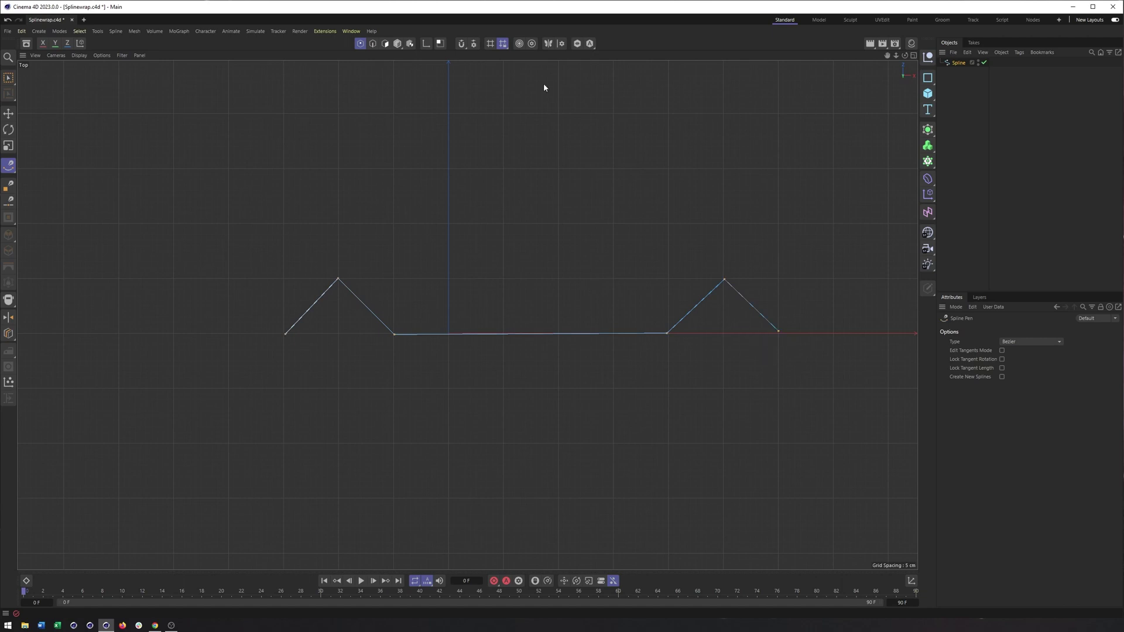
Step: Apply soft interpolation to the spline's points and select all of them to show their tangents
{"action": "right_click", "coordinate": [560, 224]}
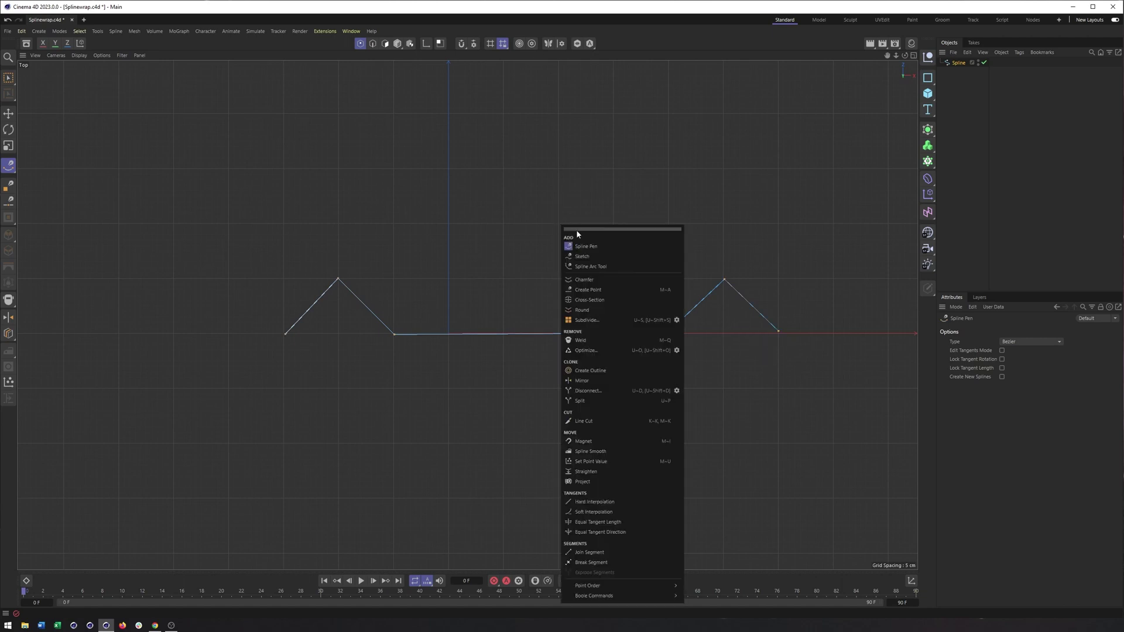
{"action": "left_click", "coordinate": [605, 513]}
{"action": "left_click", "coordinate": [459, 282]}
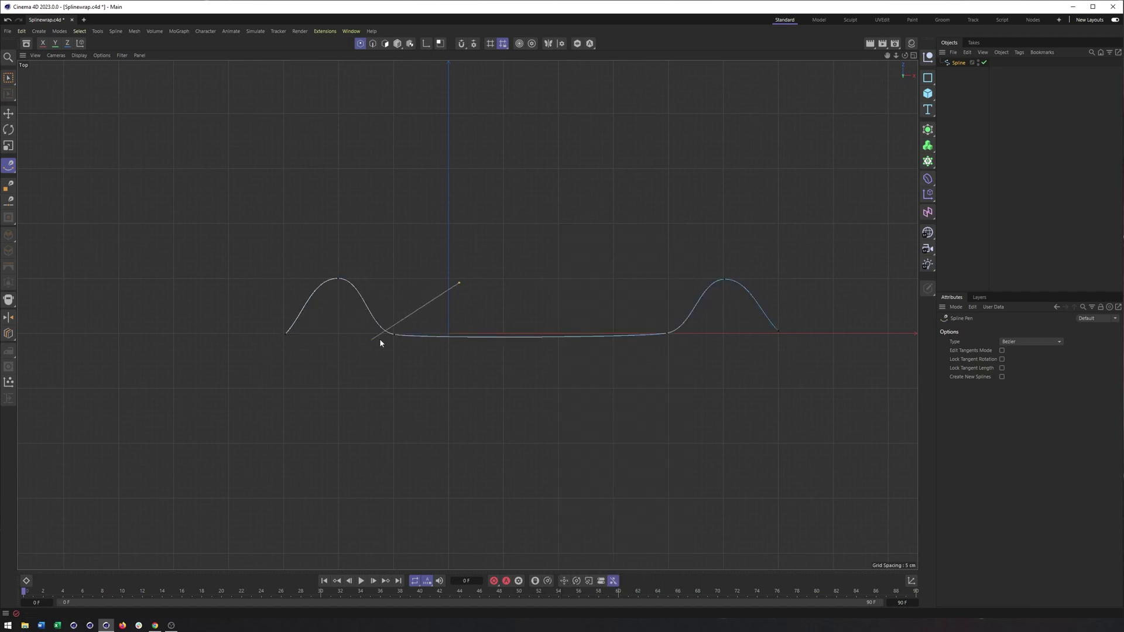
{"action": "key", "text": "Escape"}
{"action": "key", "text": "ctrl+a"}
{"action": "key", "text": "e"}
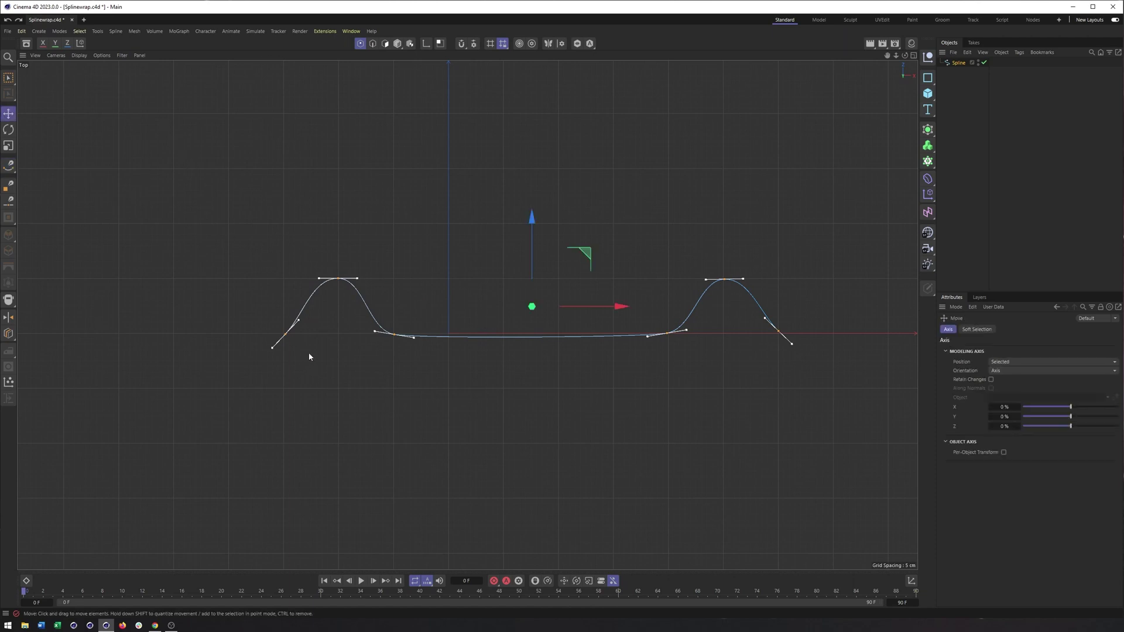
Step: Steepen the tangents of the spline's two end points so the outer curves become rounder
{"action": "left_click", "coordinate": [285, 336]}
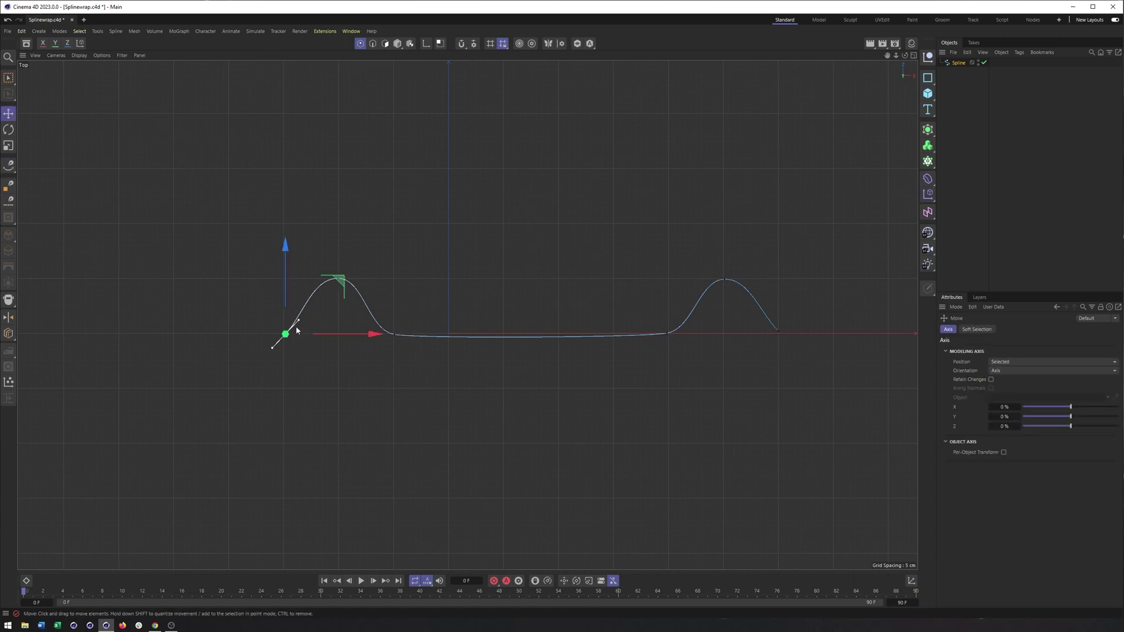
{"action": "left_click_drag", "start_coordinate": [298, 324], "coordinate": [292, 320]}
{"action": "left_click", "coordinate": [780, 331]}
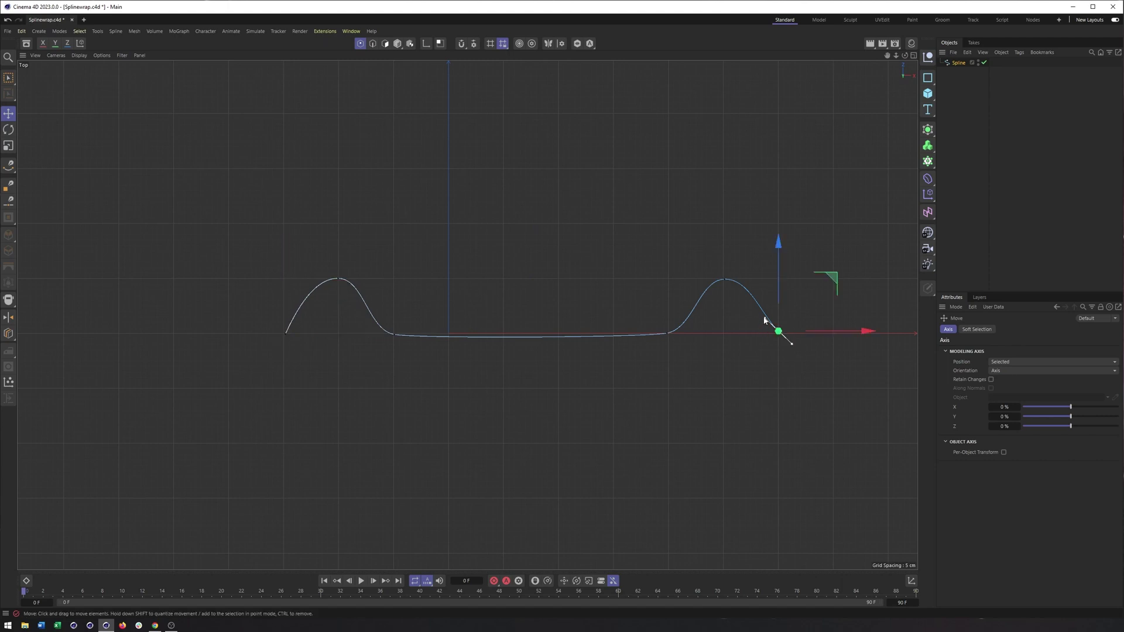
{"action": "left_click_drag", "start_coordinate": [764, 320], "coordinate": [770, 316]}
{"action": "scroll", "coordinate": [527, 327], "scroll_direction": "down", "scroll_amount": 4}
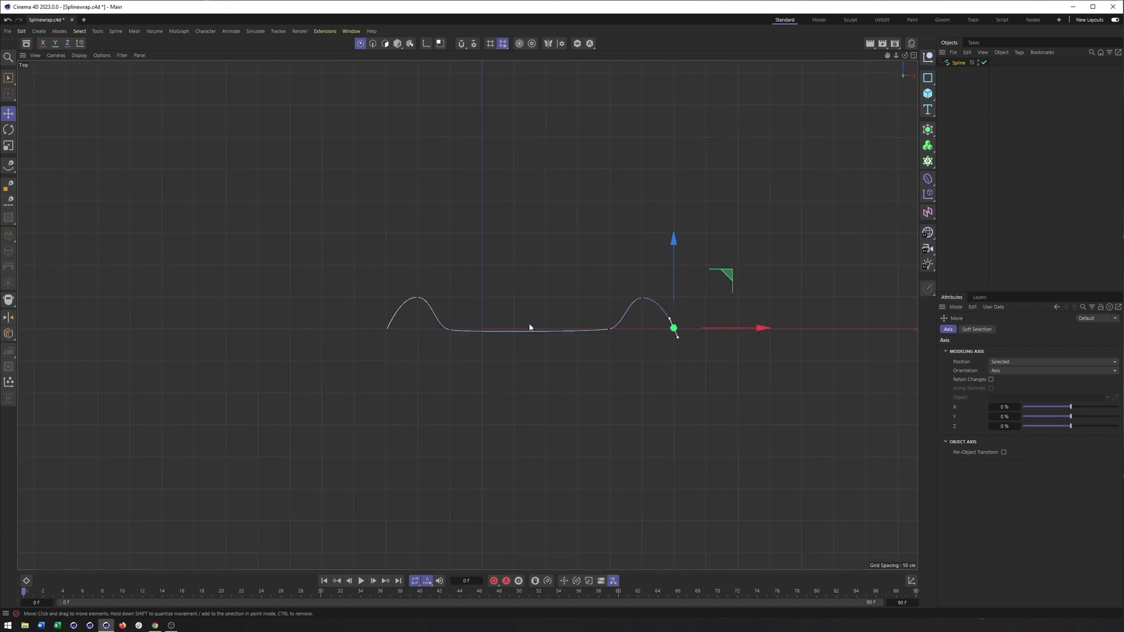
Step: Add a plane in the perspective view and set its width and height segments to 1
{"action": "middle_click", "coordinate": [710, 316]}
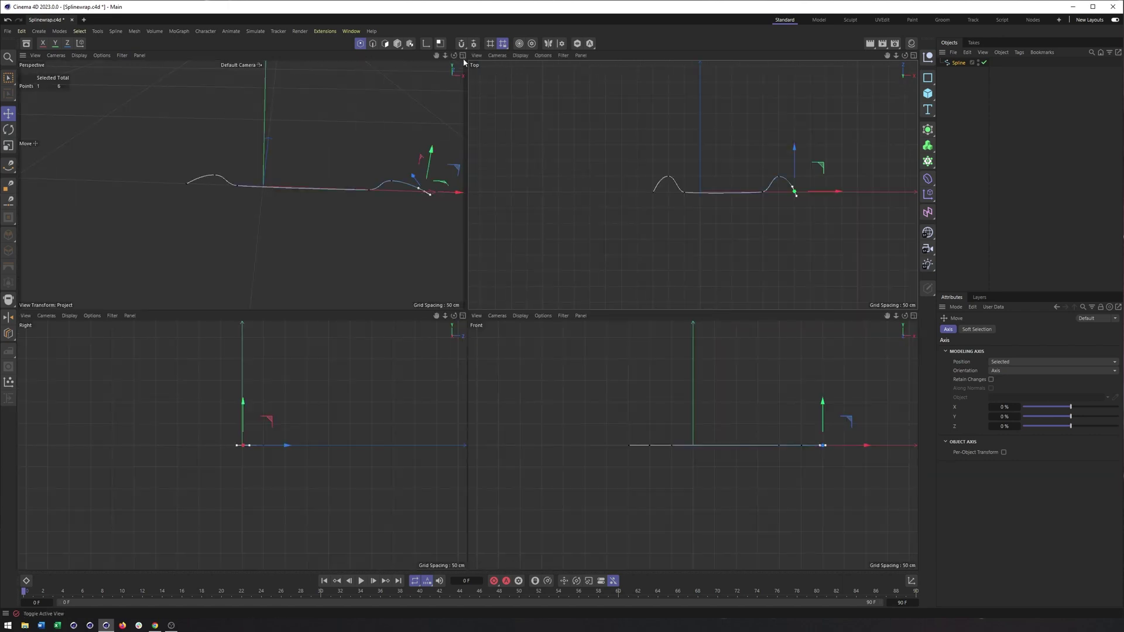
{"action": "left_click", "coordinate": [462, 56]}
{"action": "left_click_drag", "start_coordinate": [656, 310], "coordinate": [634, 308], "text": "alt"}
{"action": "middle_click_drag", "start_coordinate": [635, 309], "coordinate": [554, 329], "text": "alt"}
{"action": "left_click", "coordinate": [927, 93]}
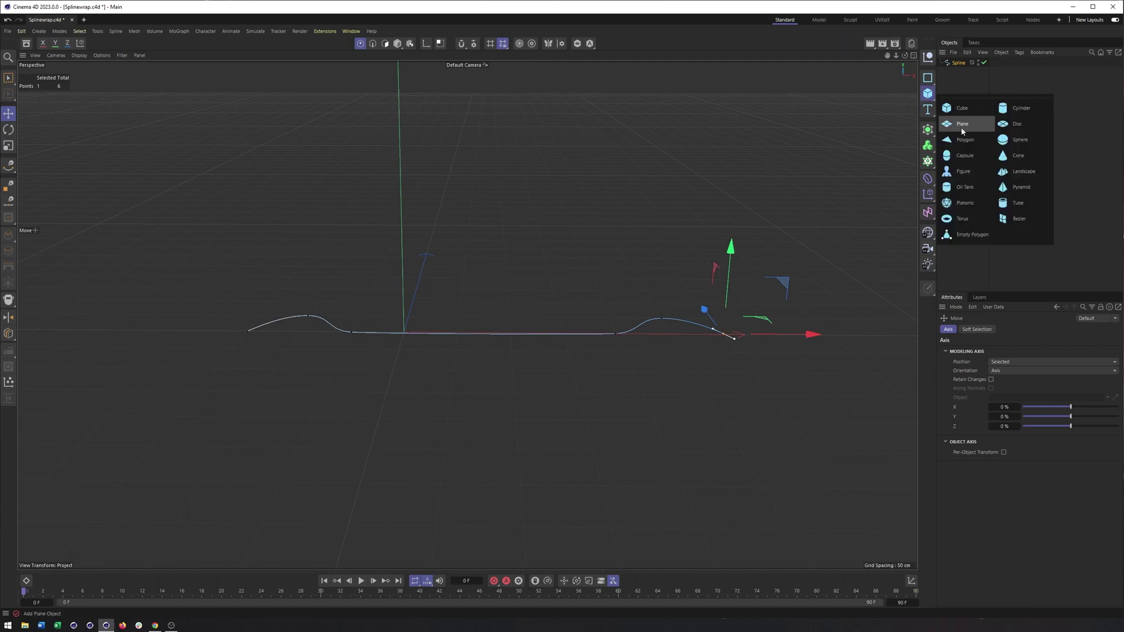
{"action": "left_click", "coordinate": [960, 126]}
{"action": "middle_click_drag", "start_coordinate": [548, 314], "coordinate": [571, 321], "text": "alt"}
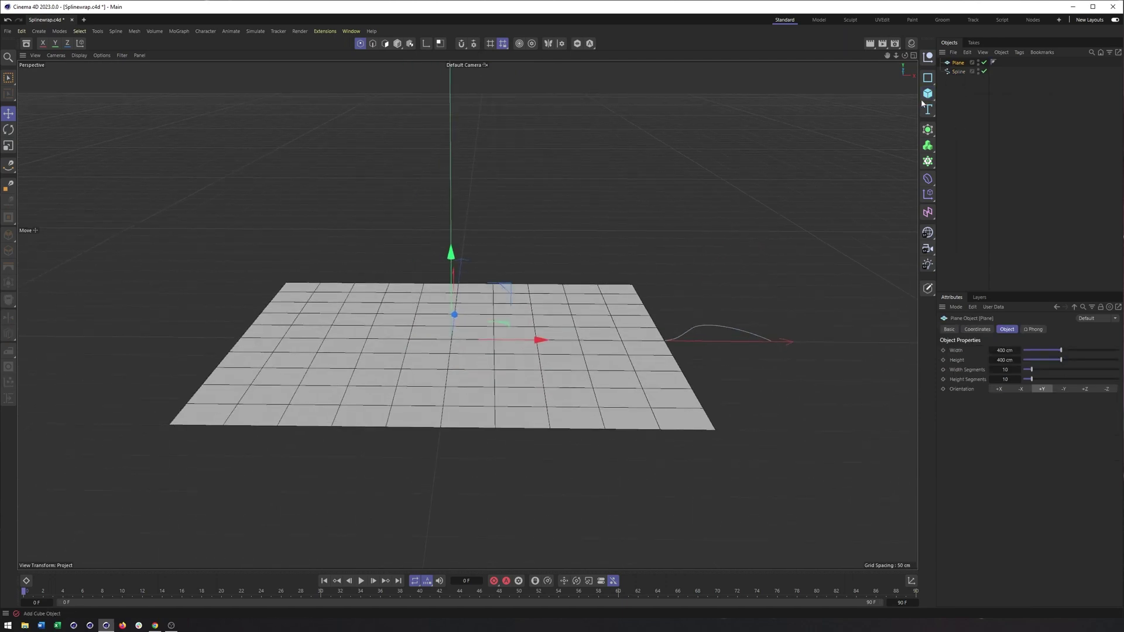
{"action": "left_click_drag", "start_coordinate": [1032, 373], "coordinate": [1023, 379]}
Step: Rotate the plane upright about its X axis and make it editable
{"action": "key", "text": "r"}
{"action": "left_click_drag", "start_coordinate": [463, 305], "coordinate": [446, 405]}
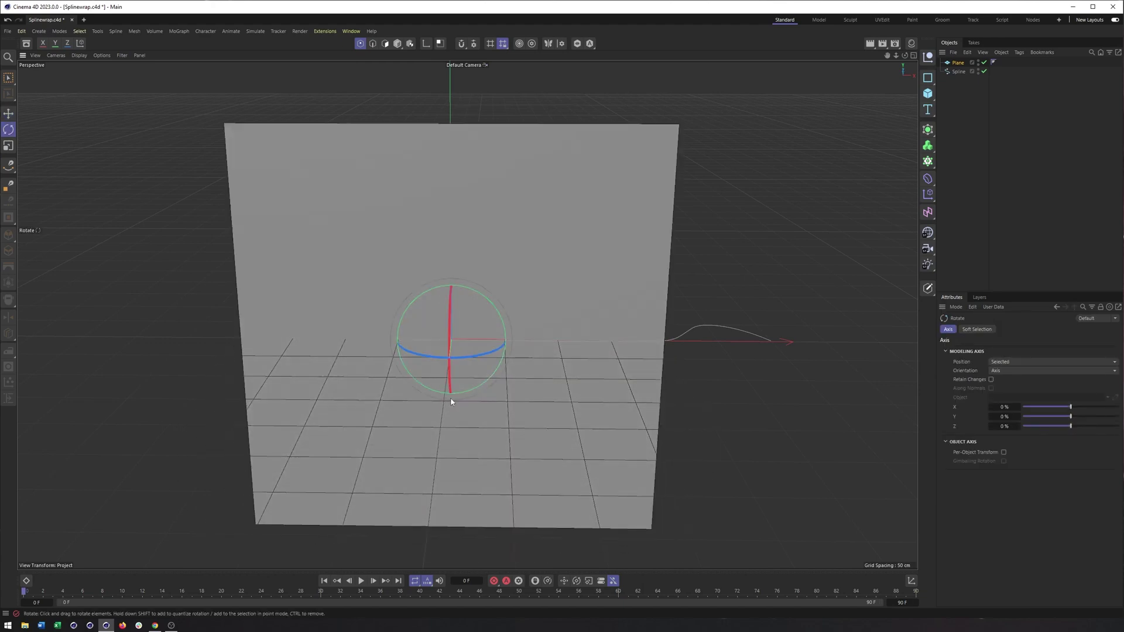
{"action": "left_click", "coordinate": [963, 63]}
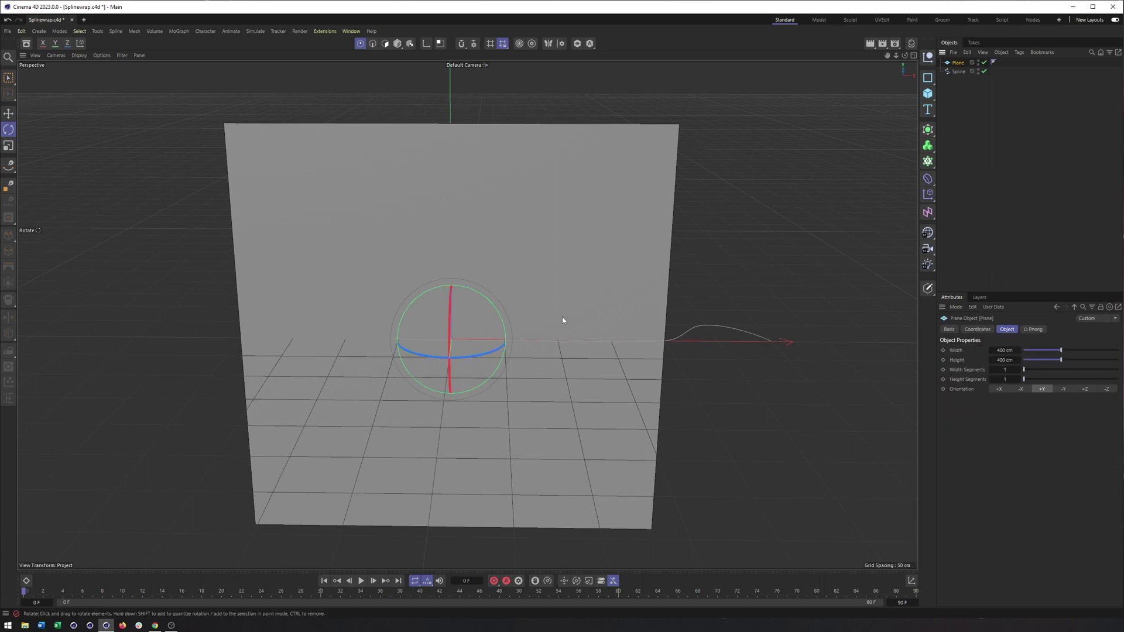
{"action": "key", "text": "c"}
Step: Scale the whole plane down in height to form a narrow horizontal strip
{"action": "left_click", "coordinate": [398, 43]}
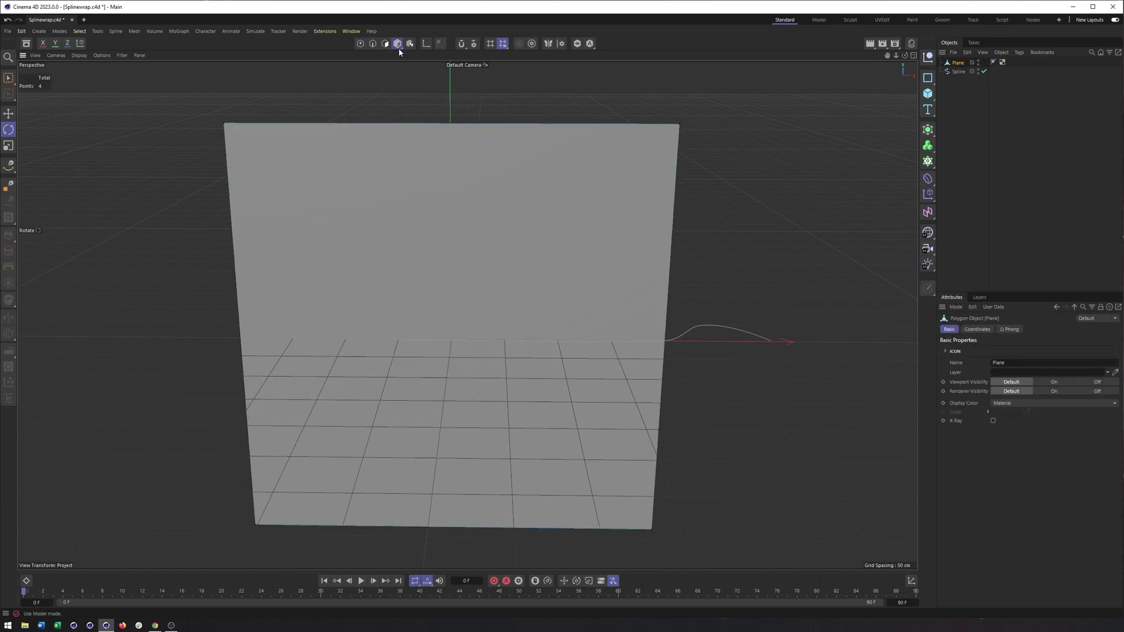
{"action": "key", "text": "t"}
{"action": "left_click_drag", "start_coordinate": [457, 258], "coordinate": [455, 321]}
{"action": "left_click_drag", "start_coordinate": [549, 316], "coordinate": [533, 402], "text": "alt"}
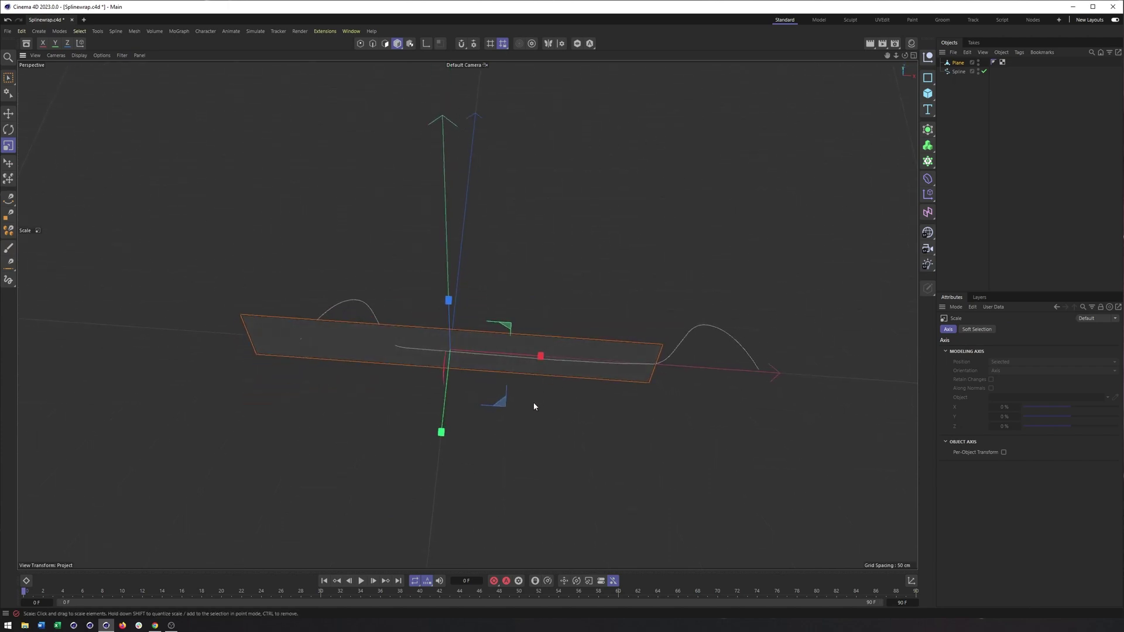
Step: Shift the strip along the X axis, stretch it wider than the spline, and place it in front of the spline
{"action": "key", "text": "e"}
{"action": "left_click_drag", "start_coordinate": [529, 360], "coordinate": [603, 362]}
{"action": "left_click_drag", "start_coordinate": [590, 369], "coordinate": [667, 363], "text": "alt"}
{"action": "key", "text": "t"}
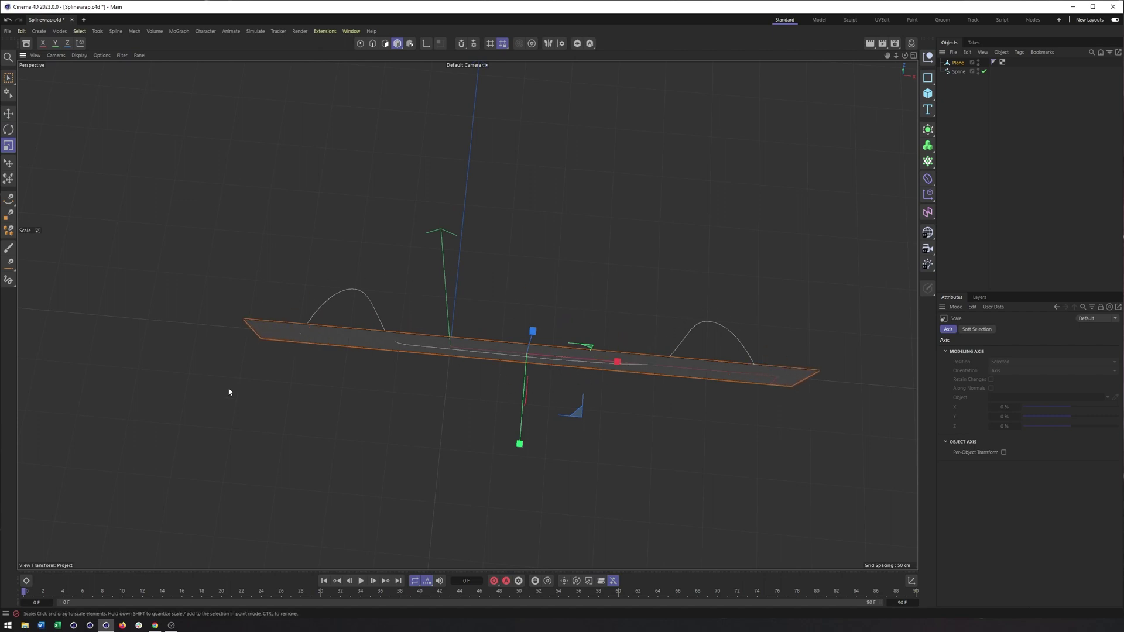
{"action": "left_click_drag", "start_coordinate": [264, 287], "coordinate": [308, 347], "text": "alt"}
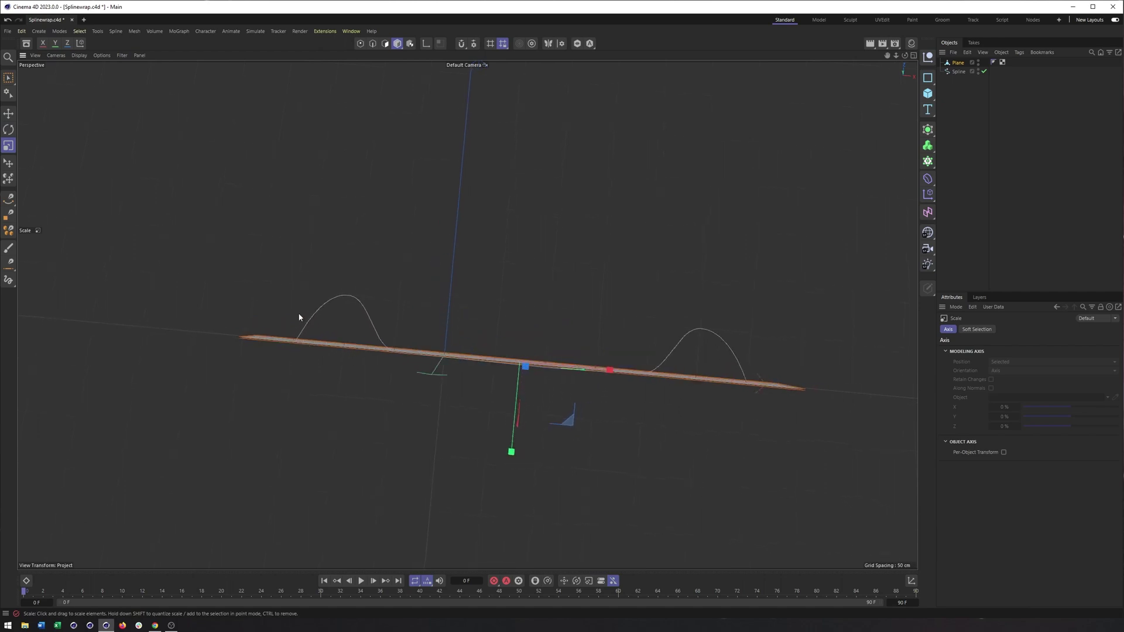
{"action": "left_click_drag", "start_coordinate": [597, 375], "coordinate": [590, 317], "text": "alt"}
{"action": "key", "text": "e"}
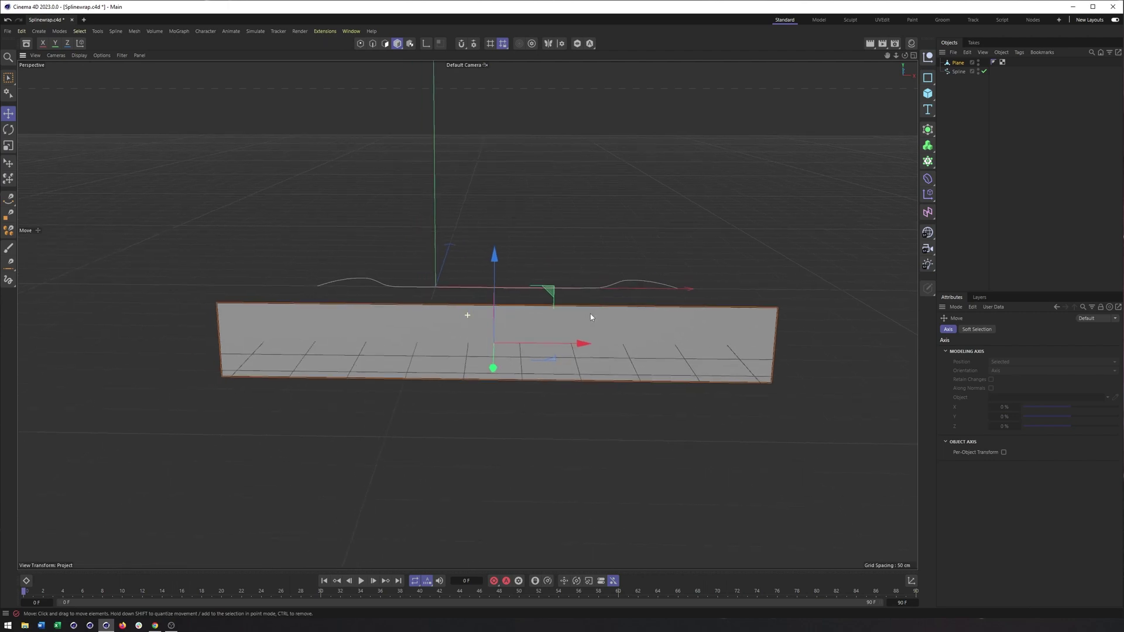
{"action": "left_click_drag", "start_coordinate": [584, 271], "coordinate": [610, 253], "text": "alt"}
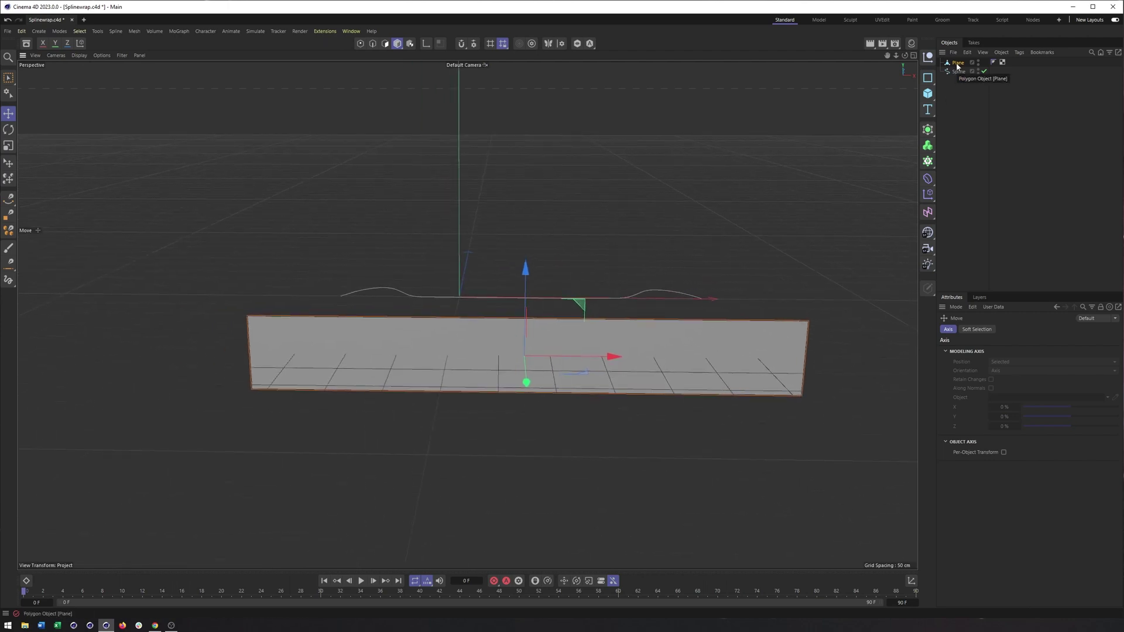
Step: Cut a lengthwise loop through the middle of the strip, adjusting its offset to centre it
{"action": "left_click", "coordinate": [361, 44]}
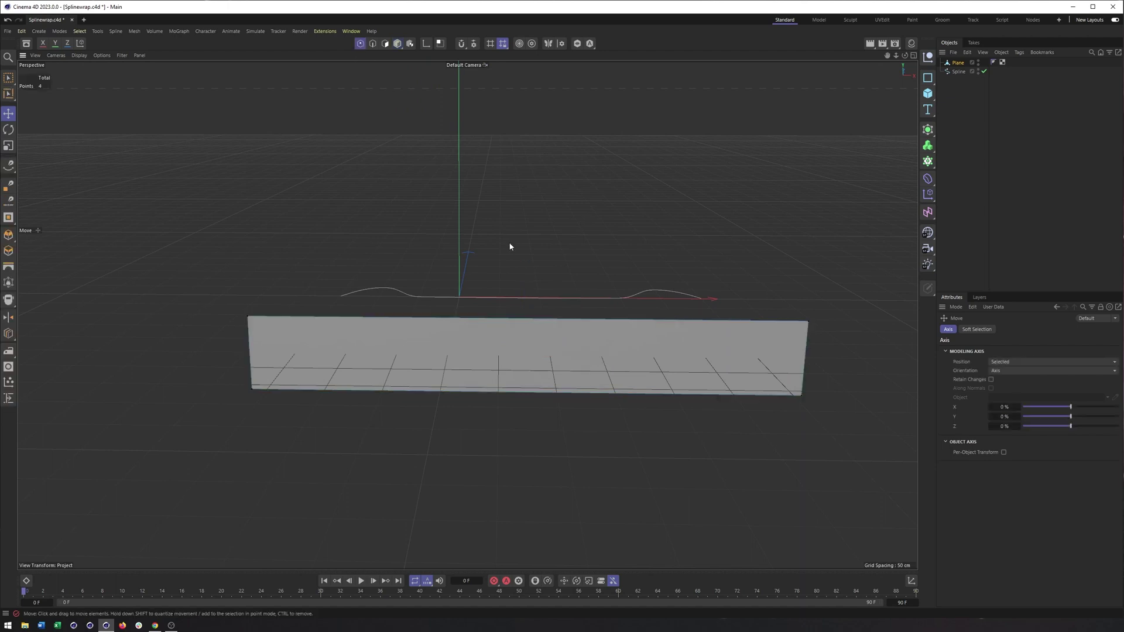
{"action": "right_click", "coordinate": [521, 201]}
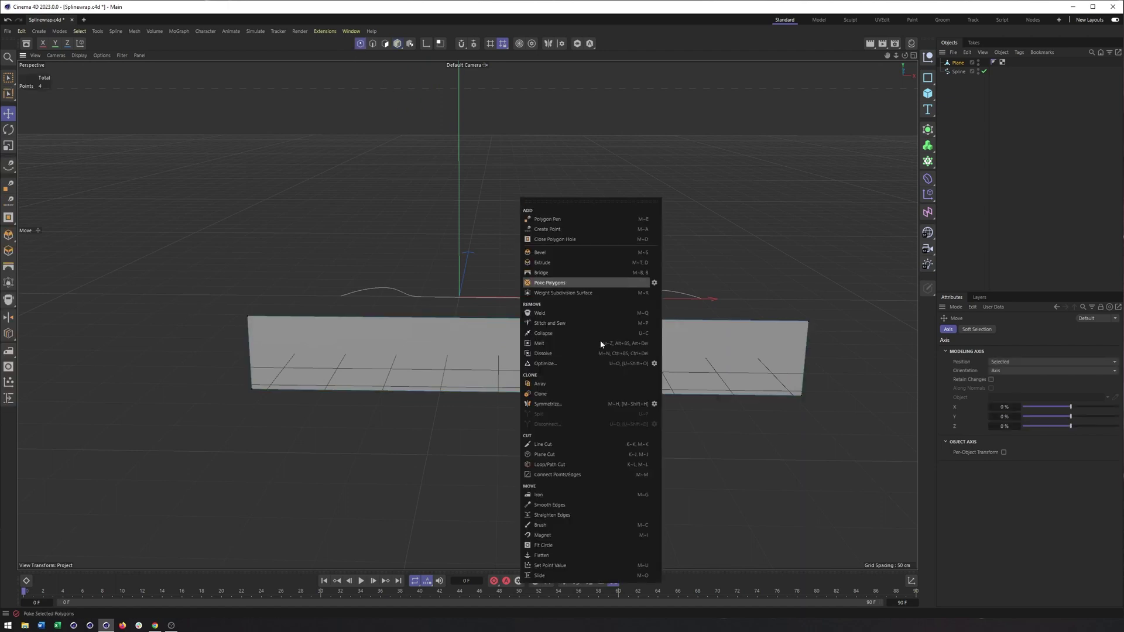
{"action": "left_click", "coordinate": [571, 465]}
{"action": "left_click", "coordinate": [250, 357]}
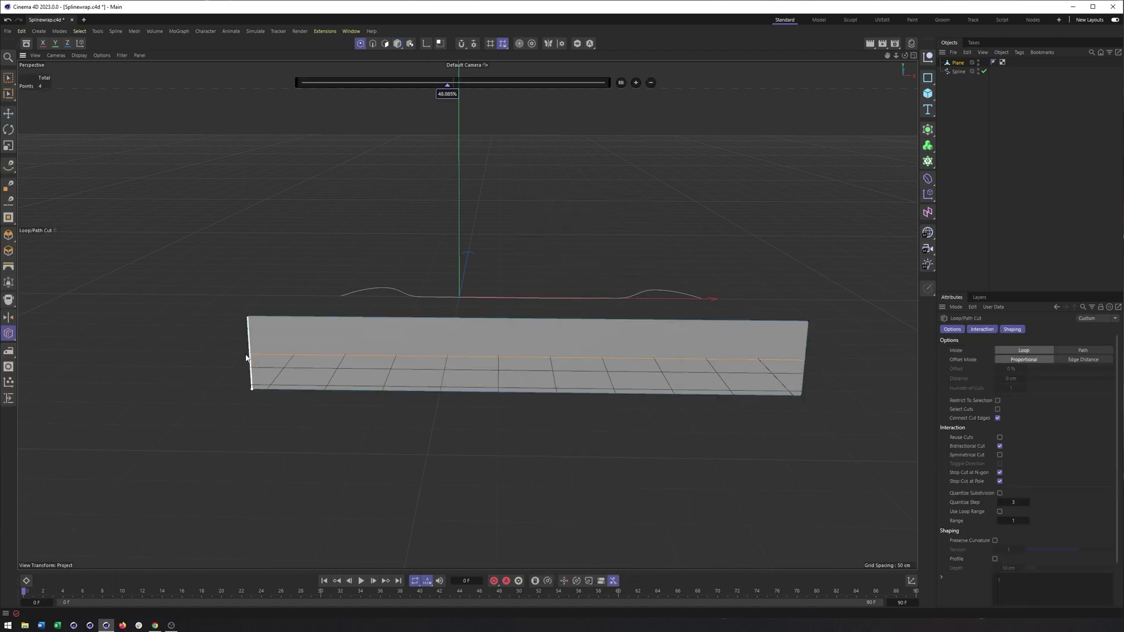
{"action": "left_click", "coordinate": [998, 368]}
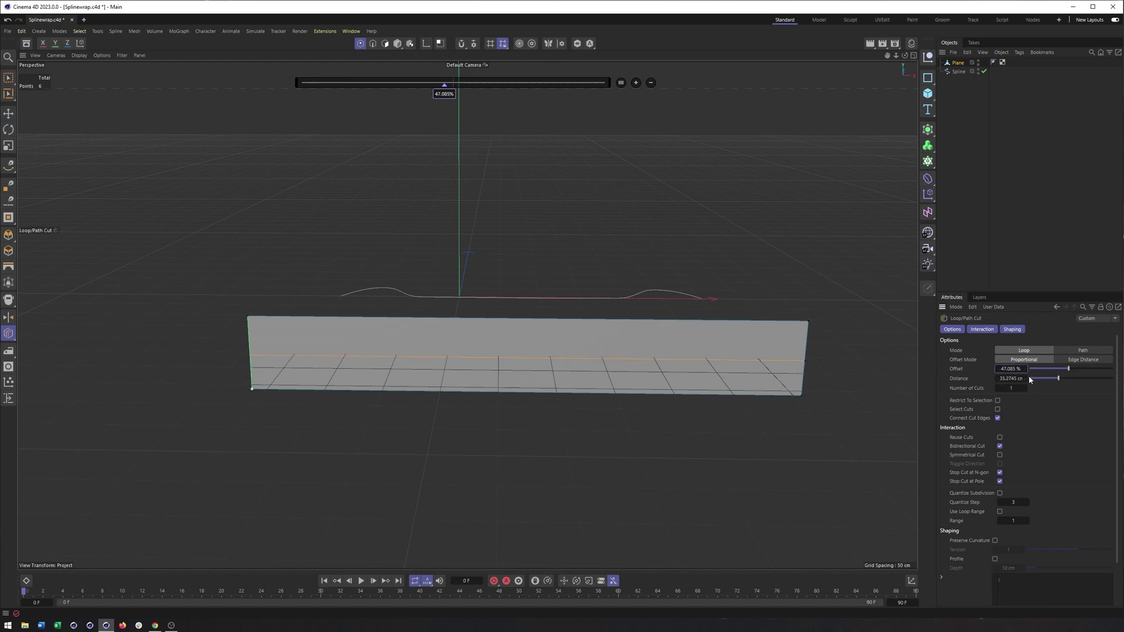
{"action": "double_click", "coordinate": [1013, 369]}
{"action": "key", "text": "Return"}
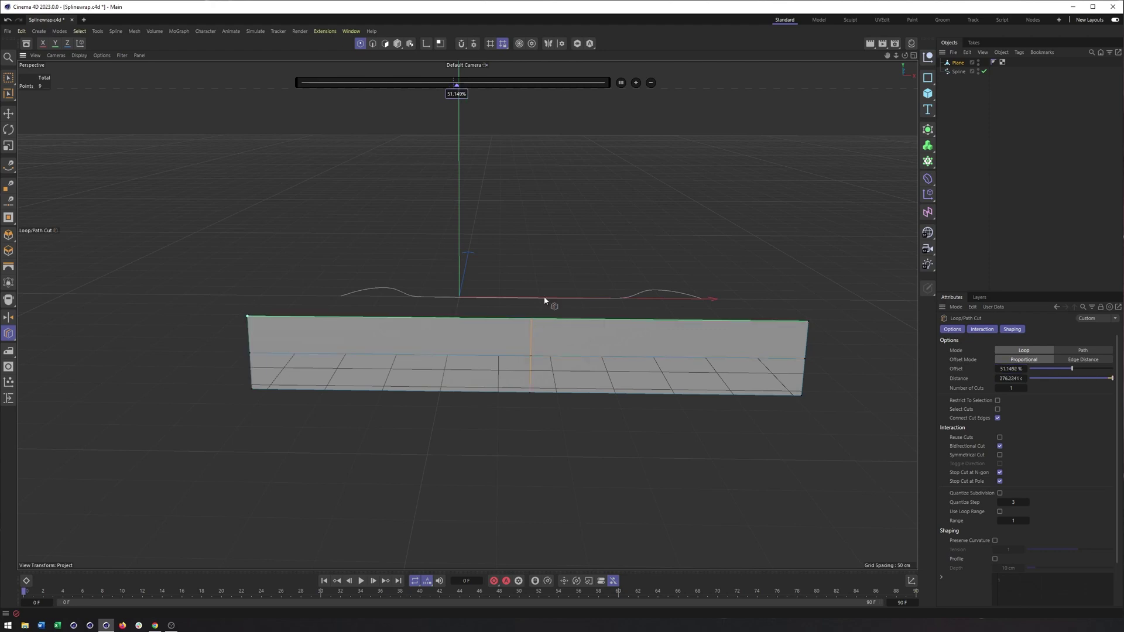
Step: Divide the strip with two evenly spaced crosswise cuts and scale their points outward to near the strip's ends
{"action": "left_click", "coordinate": [636, 82]}
{"action": "key", "text": "0"}
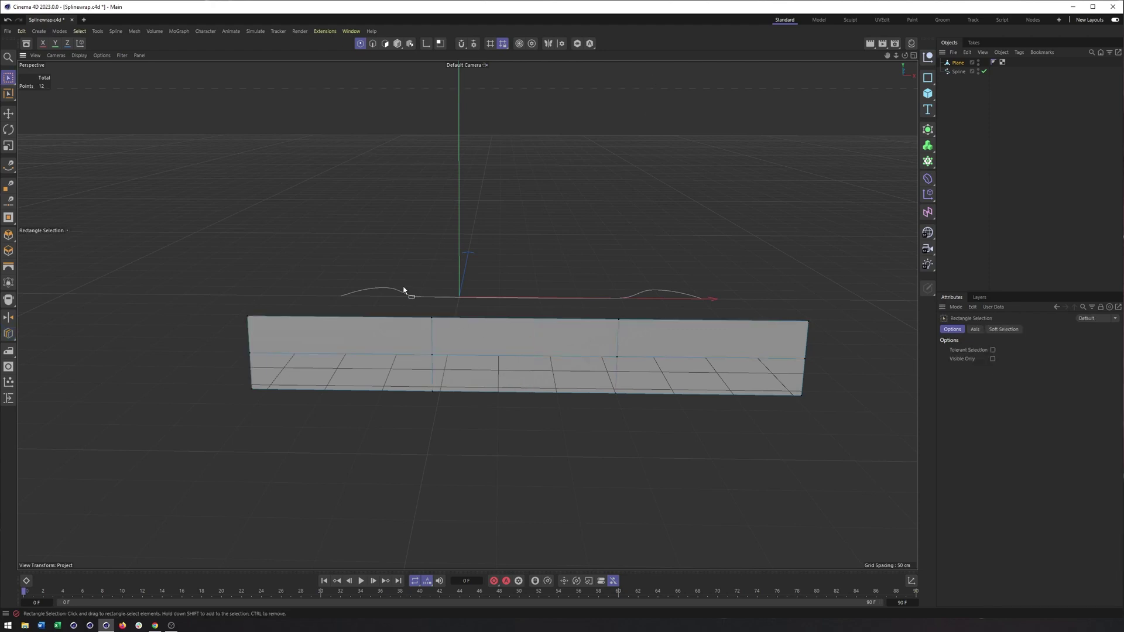
{"action": "left_click_drag", "start_coordinate": [401, 277], "coordinate": [651, 447]}
{"action": "key", "text": "t"}
{"action": "left_click_drag", "start_coordinate": [612, 353], "coordinate": [755, 359]}
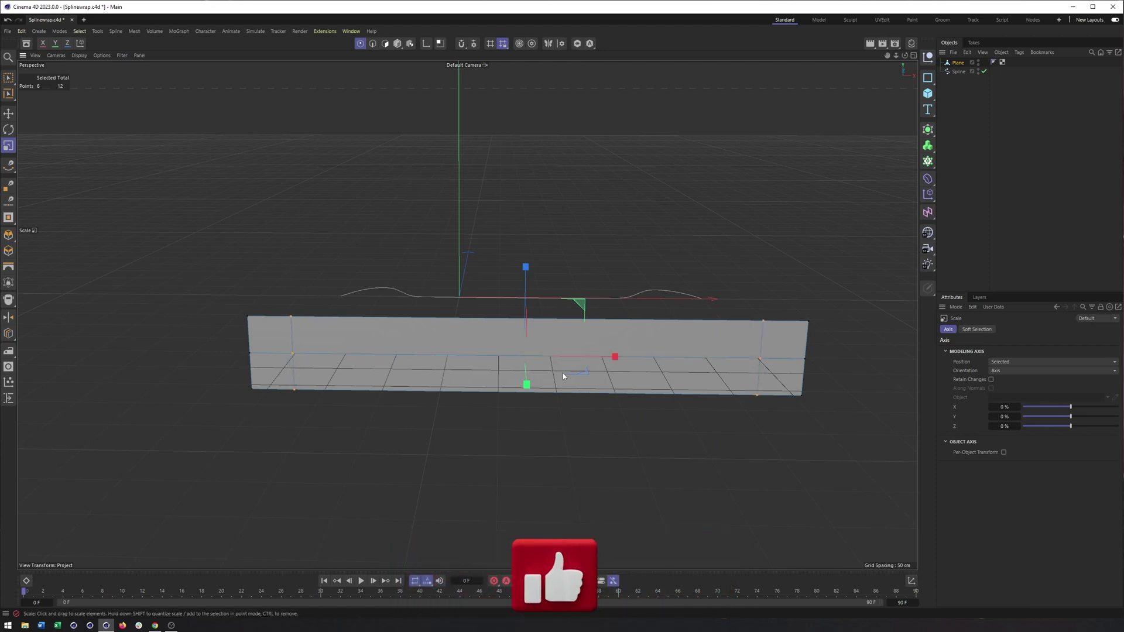
Step: Weld the left end's middle point onto the neighbouring inner point to form a V-shaped notch
{"action": "middle_click_drag", "start_coordinate": [563, 373], "coordinate": [584, 372], "text": "alt"}
{"action": "key", "text": "0"}
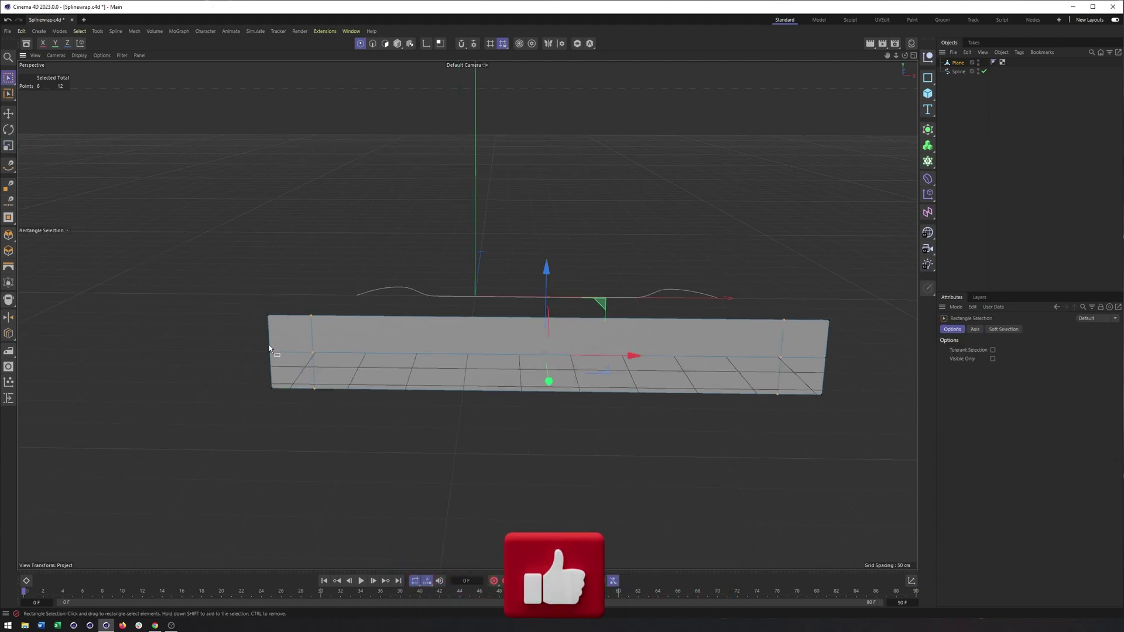
{"action": "left_click_drag", "start_coordinate": [232, 339], "coordinate": [333, 368]}
{"action": "right_click", "coordinate": [335, 368]}
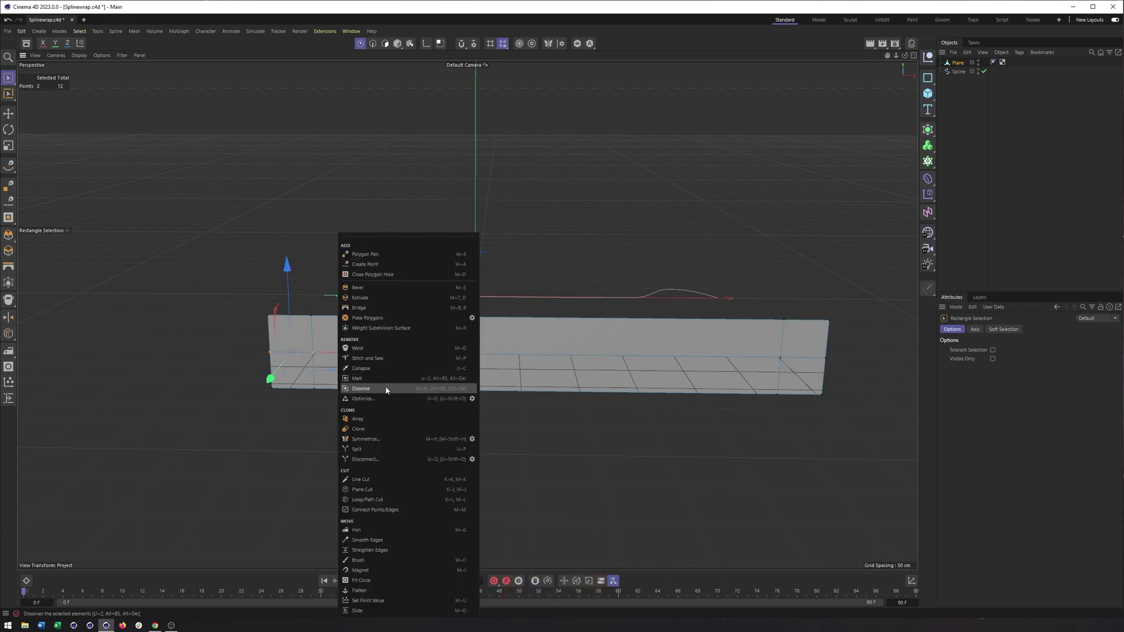
{"action": "left_click", "coordinate": [363, 349]}
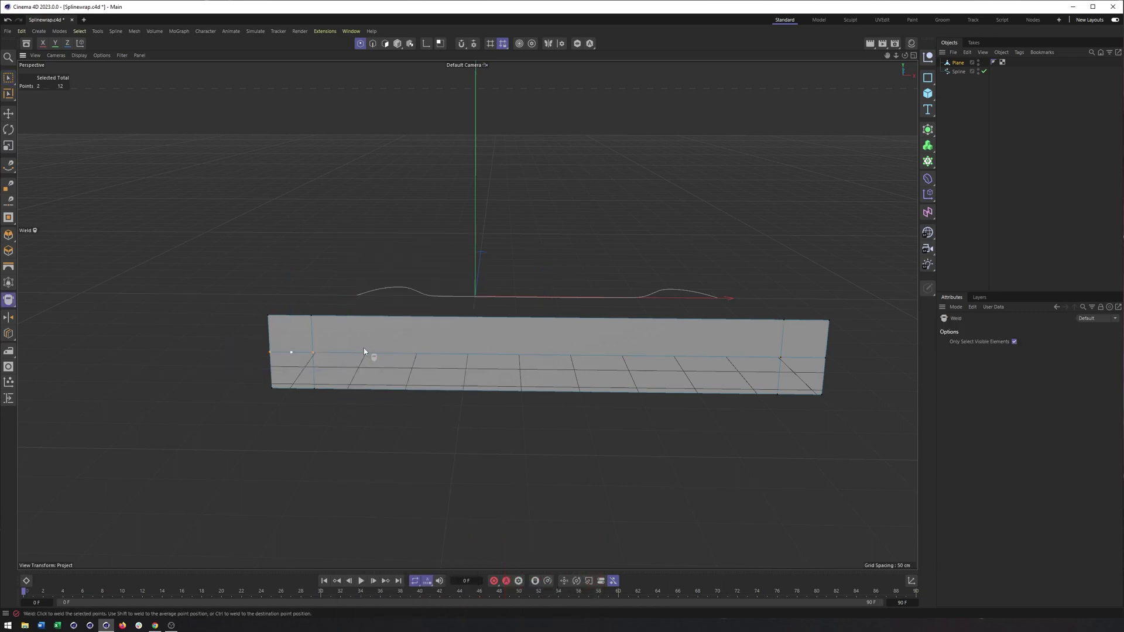
{"action": "left_click", "coordinate": [311, 354]}
{"action": "key", "text": "space"}
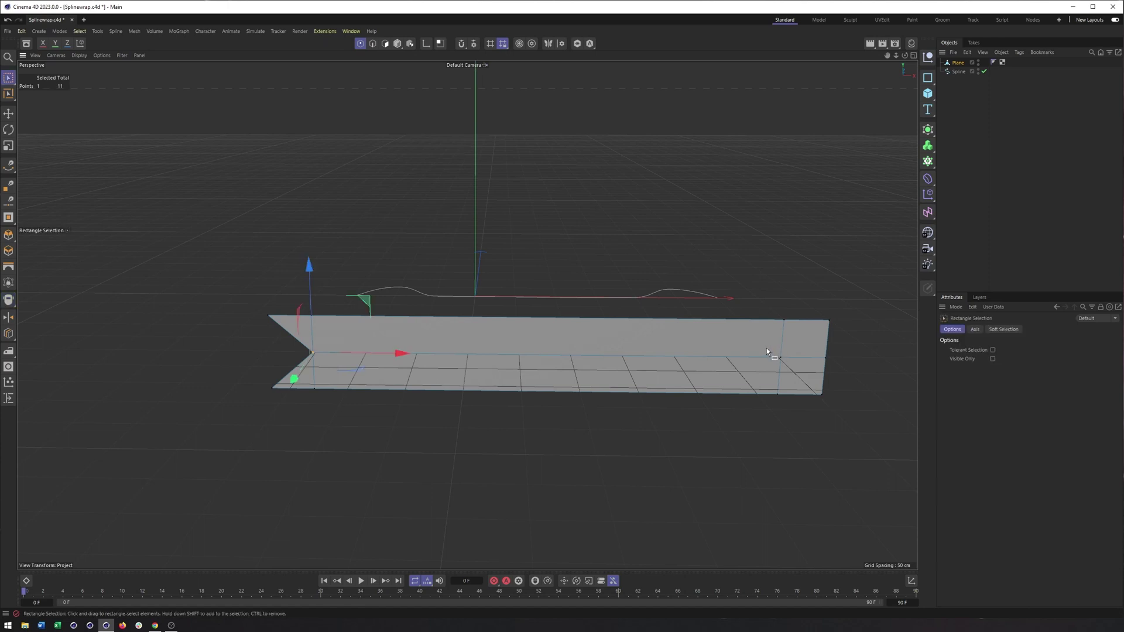
Step: Weld the ribbon's right-end middle point onto the neighbouring inner point to form a matching V-shaped notch
{"action": "left_click_drag", "start_coordinate": [763, 347], "coordinate": [878, 380]}
{"action": "key", "text": "space"}
{"action": "left_click", "coordinate": [780, 357]}
{"action": "key", "text": "space"}
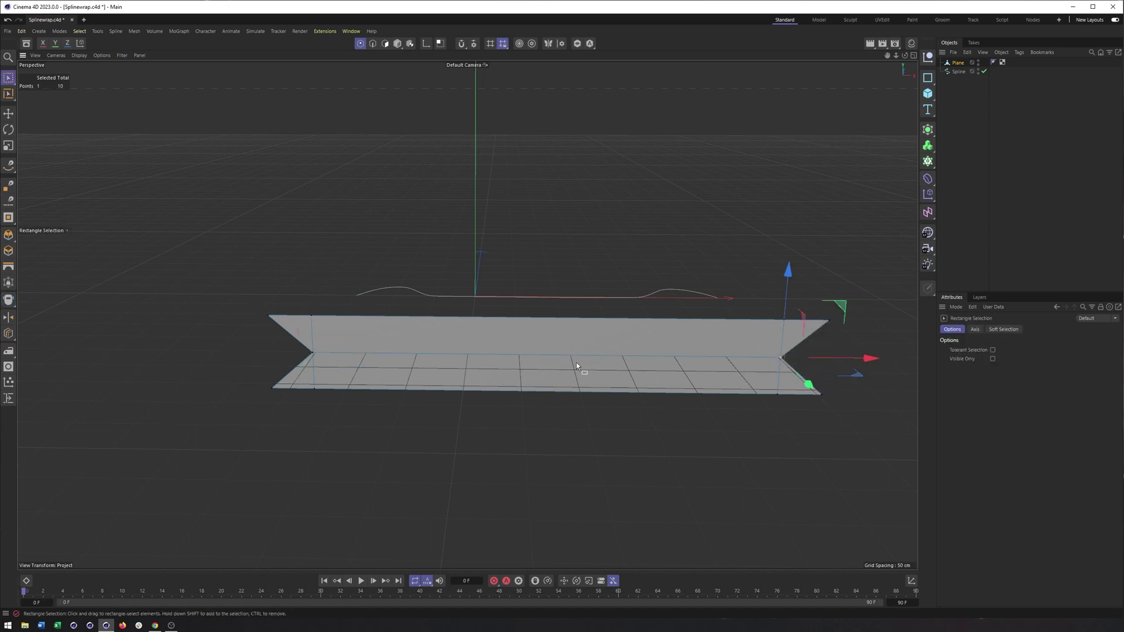
Step: Divide the ribbon's long middle section with eight evenly spaced crosswise loop cuts and return to model mode
{"action": "left_click_drag", "start_coordinate": [575, 363], "coordinate": [529, 262], "text": "alt"}
{"action": "right_click", "coordinate": [529, 261]}
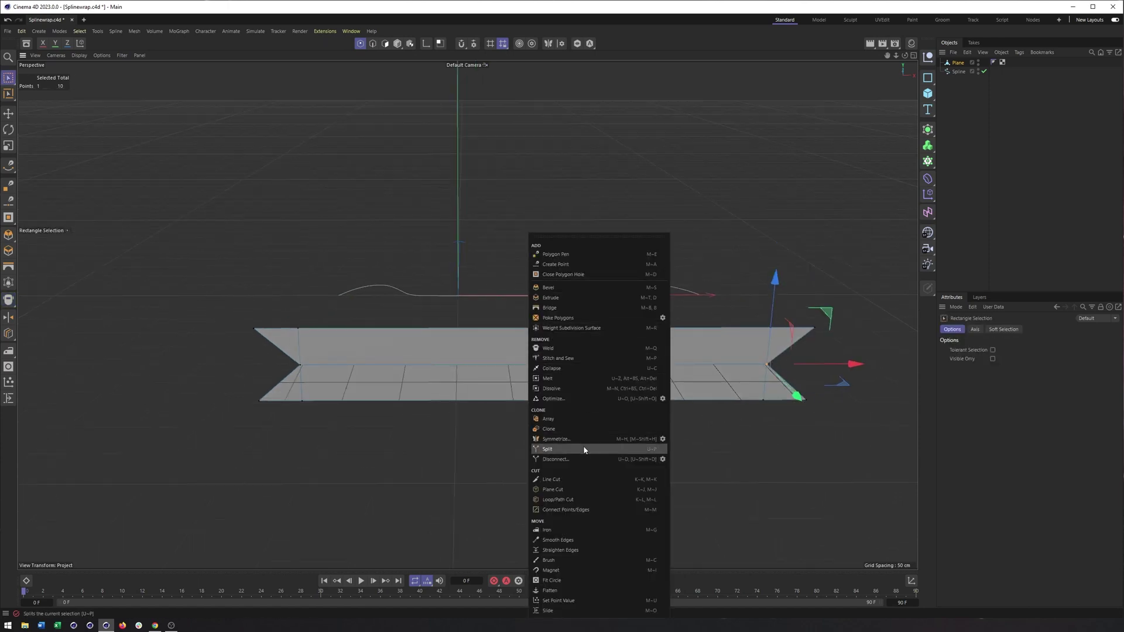
{"action": "left_click", "coordinate": [558, 499]}
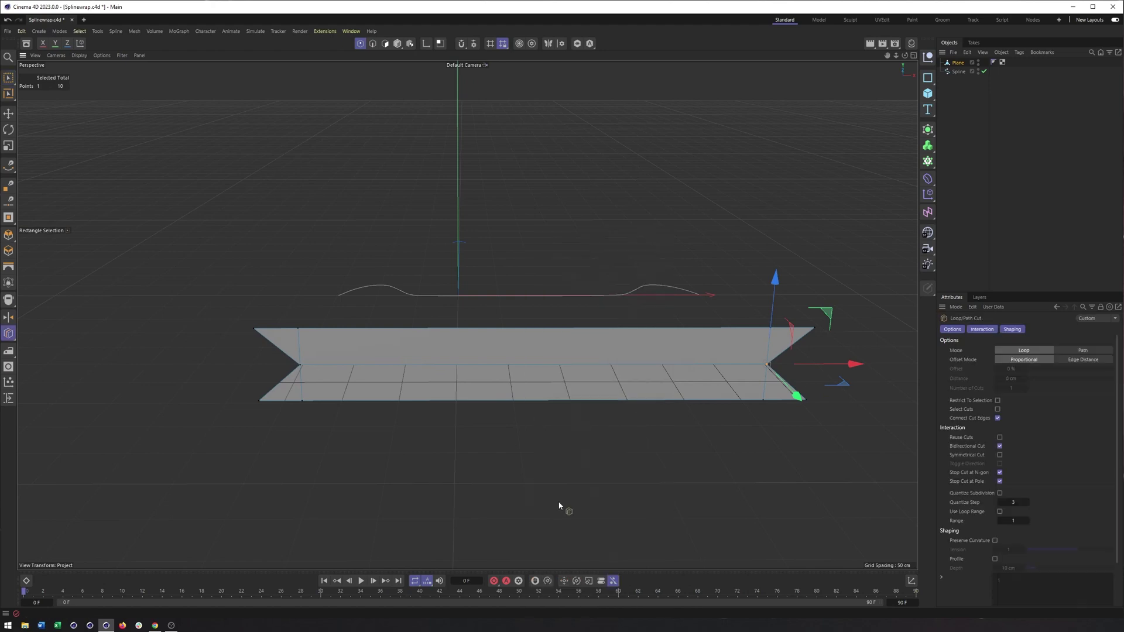
{"action": "left_click", "coordinate": [541, 329]}
{"action": "left_click", "coordinate": [635, 82]}
{"action": "left_click", "coordinate": [635, 83]}
{"action": "left_click", "coordinate": [635, 83]}
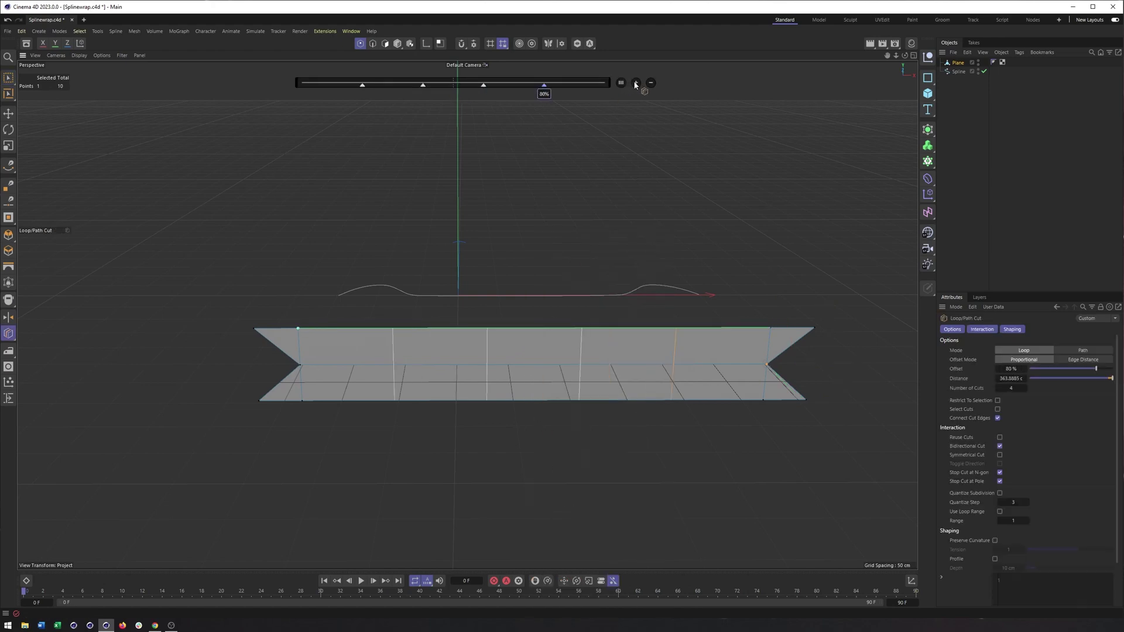
{"action": "left_click", "coordinate": [635, 83]}
{"action": "left_click", "coordinate": [635, 82]}
{"action": "left_click", "coordinate": [636, 83]}
{"action": "middle_click_drag", "start_coordinate": [665, 300], "coordinate": [597, 288], "text": "alt"}
{"action": "scroll", "coordinate": [451, 331], "scroll_direction": "up", "scroll_amount": 3}
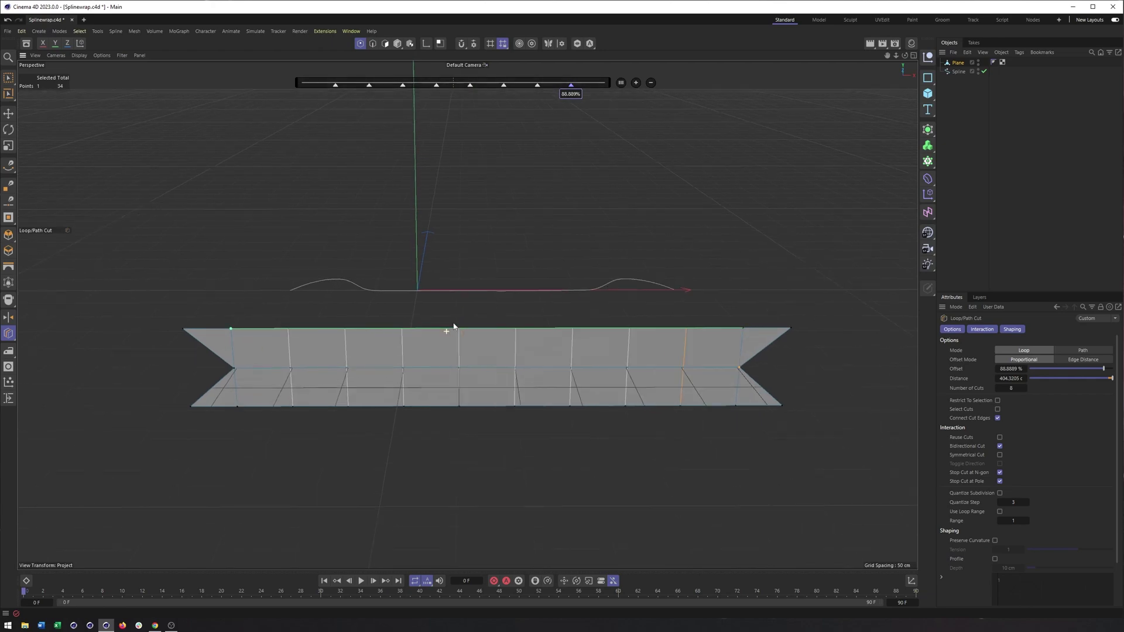
{"action": "middle_click_drag", "start_coordinate": [451, 330], "coordinate": [420, 327], "text": "alt"}
{"action": "middle_click_drag", "start_coordinate": [356, 297], "coordinate": [334, 316], "text": "alt"}
{"action": "middle_click_drag", "start_coordinate": [398, 375], "coordinate": [428, 378], "text": "alt"}
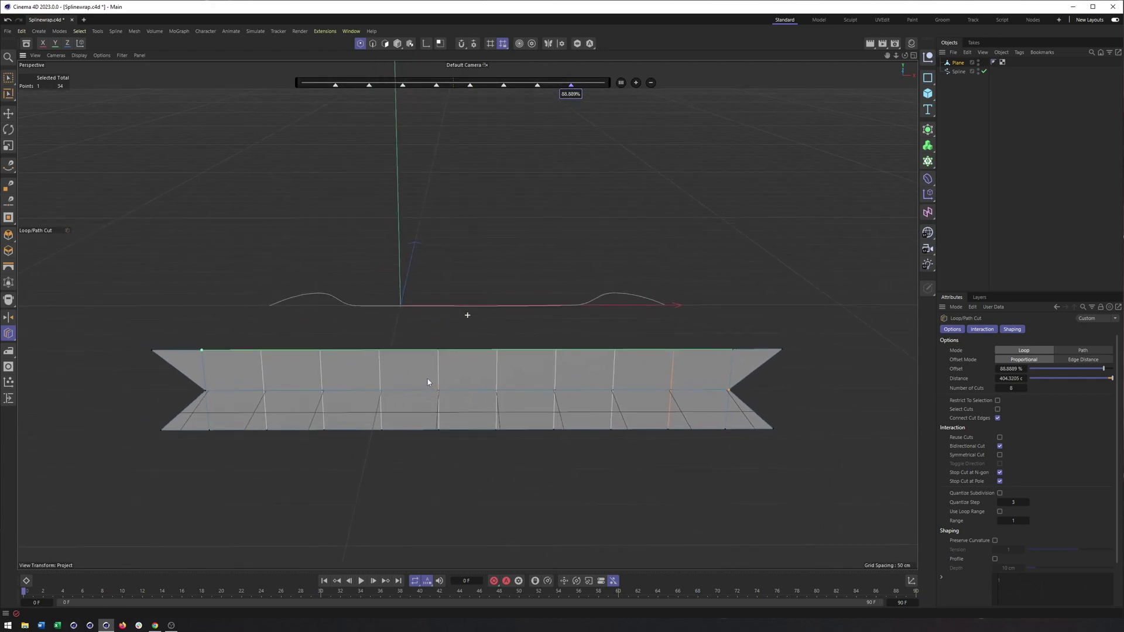
{"action": "left_click_drag", "start_coordinate": [433, 367], "coordinate": [430, 378], "text": "alt"}
{"action": "middle_click_drag", "start_coordinate": [429, 376], "coordinate": [430, 383], "text": "alt"}
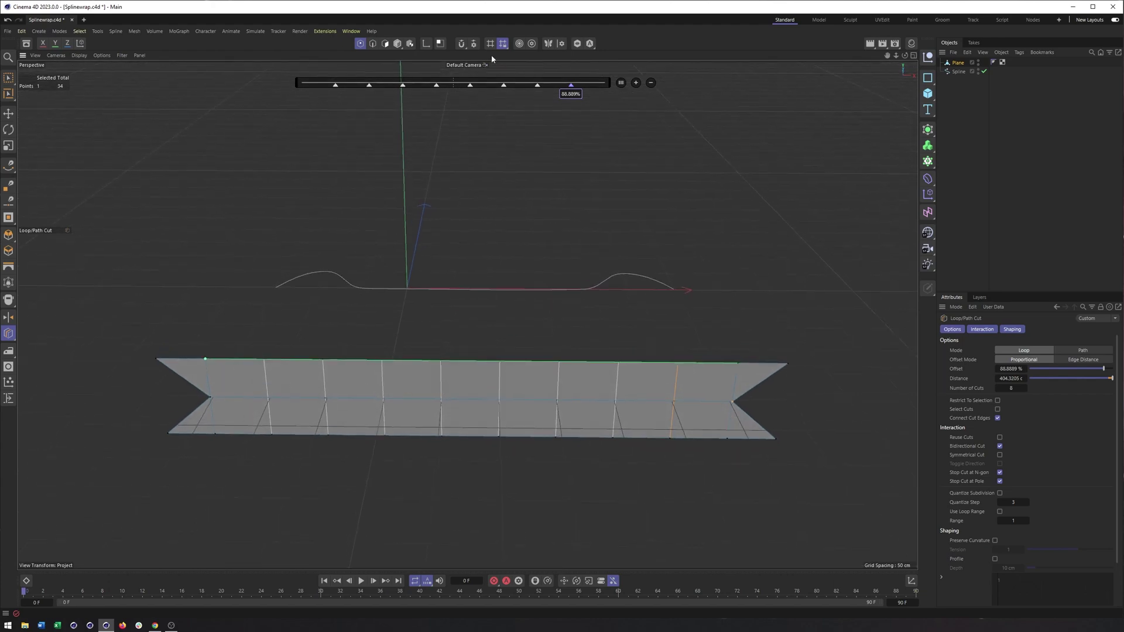
{"action": "left_click", "coordinate": [397, 43]}
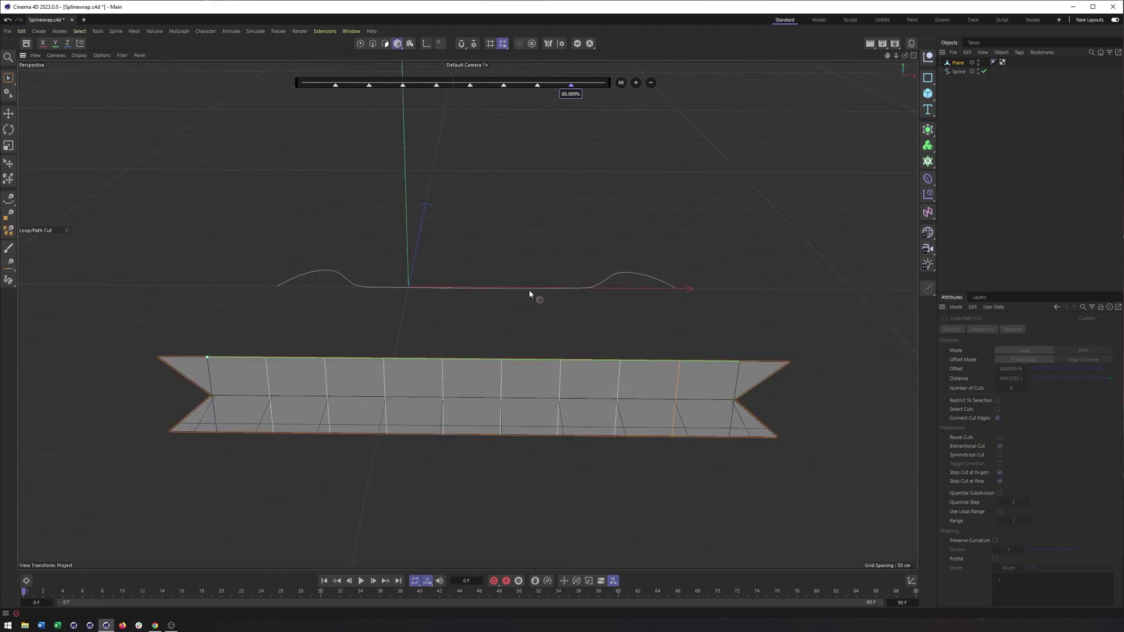
{"action": "key", "text": "e"}
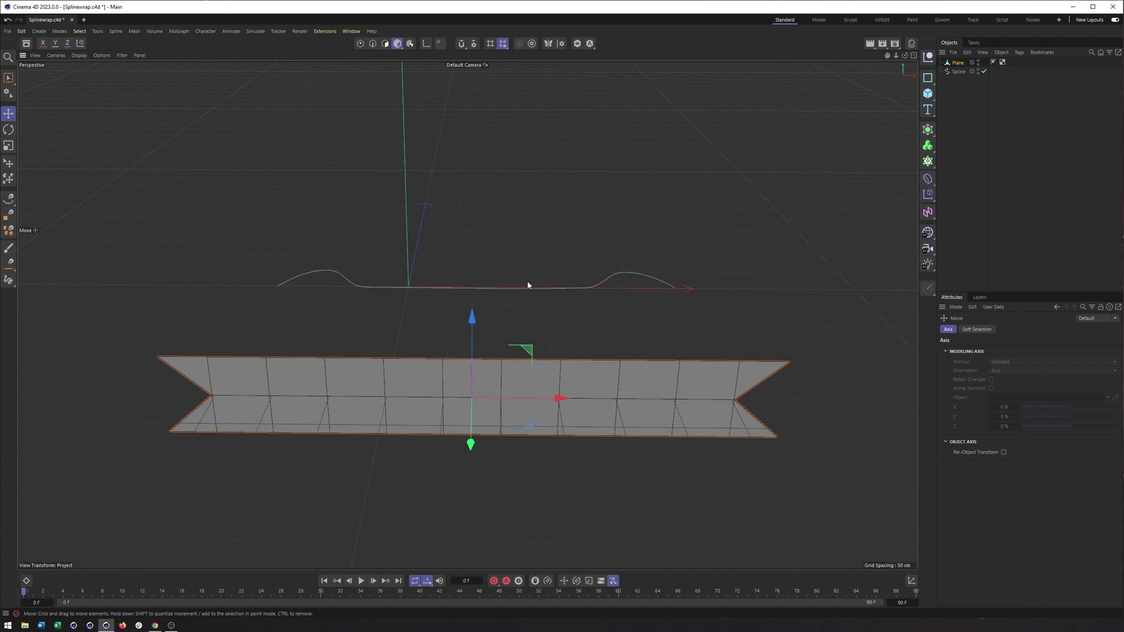
Step: Rename the Plane object to Ribbon
{"action": "double_click", "coordinate": [957, 62]}
{"action": "type", "text": "Ribb"}
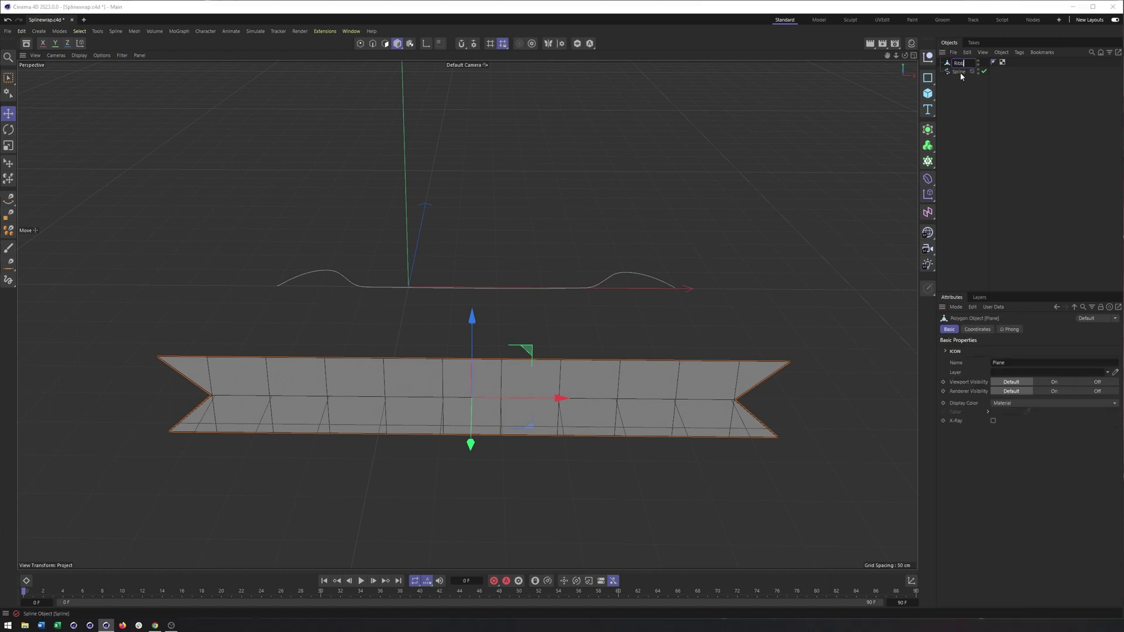
{"action": "type", "text": "on"}
{"action": "key", "text": "Return"}
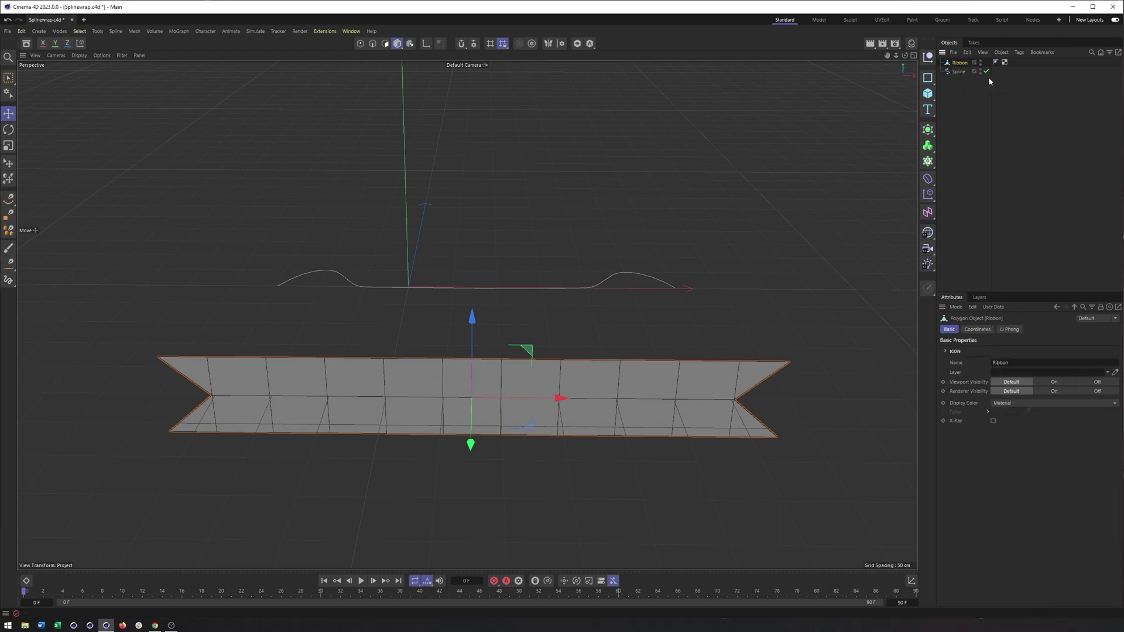
Step: Add a Spline Wrap deformer and make it a child of the Ribbon object
{"action": "left_click", "coordinate": [926, 181]}
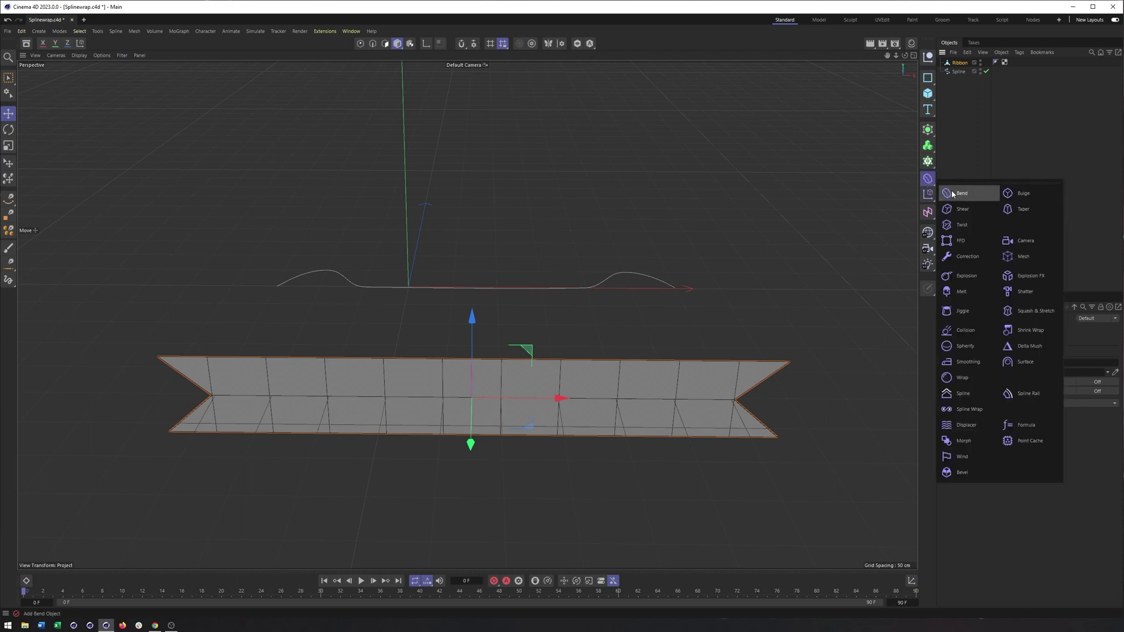
{"action": "left_click", "coordinate": [964, 409]}
{"action": "left_click_drag", "start_coordinate": [962, 72], "coordinate": [962, 72]}
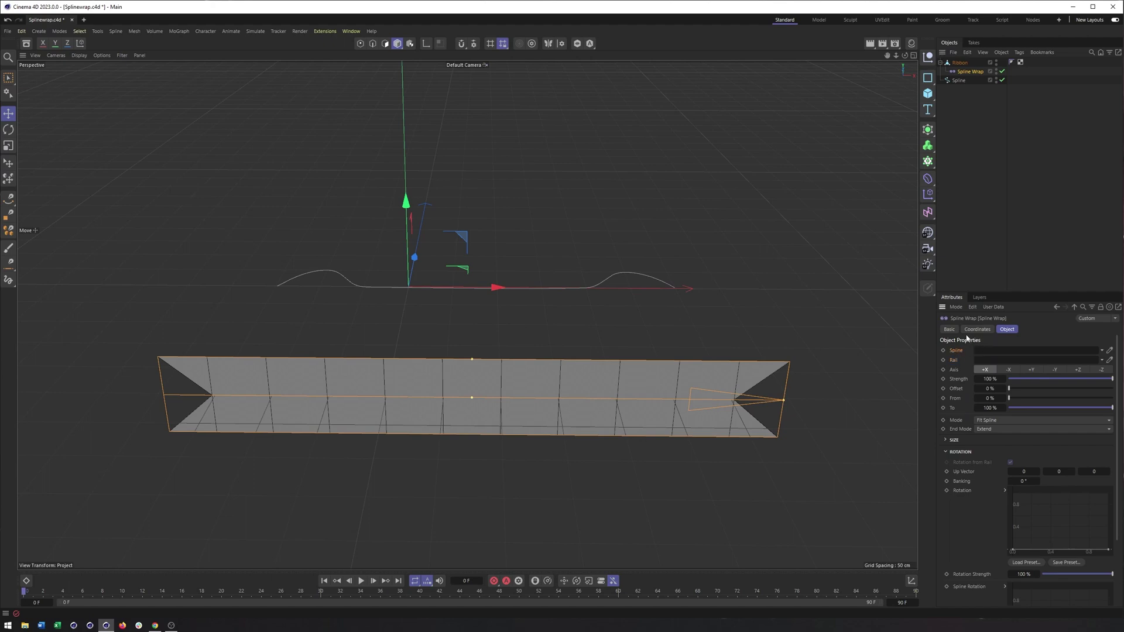
Step: Assign the curved Spline object as the Spline Wrap's spline so the ribbon follows its path
{"action": "left_click_drag", "start_coordinate": [958, 79], "coordinate": [959, 79]}
{"action": "left_click_drag", "start_coordinate": [1007, 340], "coordinate": [1005, 351]}
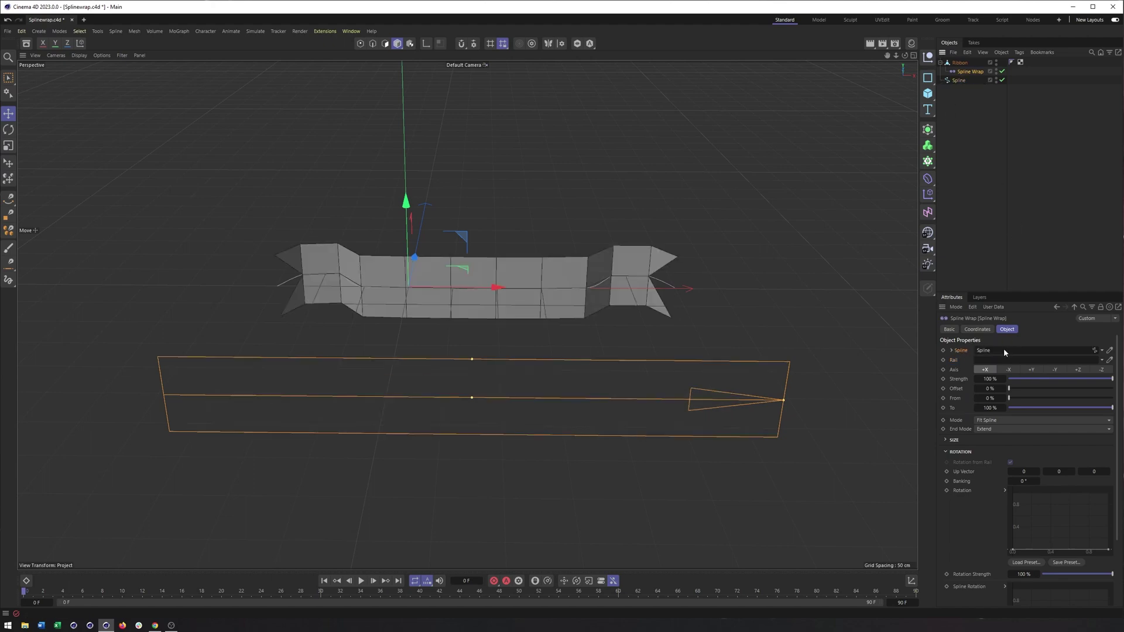
{"action": "left_click_drag", "start_coordinate": [591, 275], "coordinate": [647, 307], "text": "alt"}
{"action": "right_click_drag", "start_coordinate": [586, 320], "coordinate": [636, 311], "text": "alt"}
{"action": "middle_click_drag", "start_coordinate": [636, 308], "coordinate": [648, 244], "text": "alt"}
{"action": "right_click_drag", "start_coordinate": [647, 243], "coordinate": [609, 253], "text": "alt"}
{"action": "middle_click_drag", "start_coordinate": [610, 254], "coordinate": [580, 264], "text": "alt"}
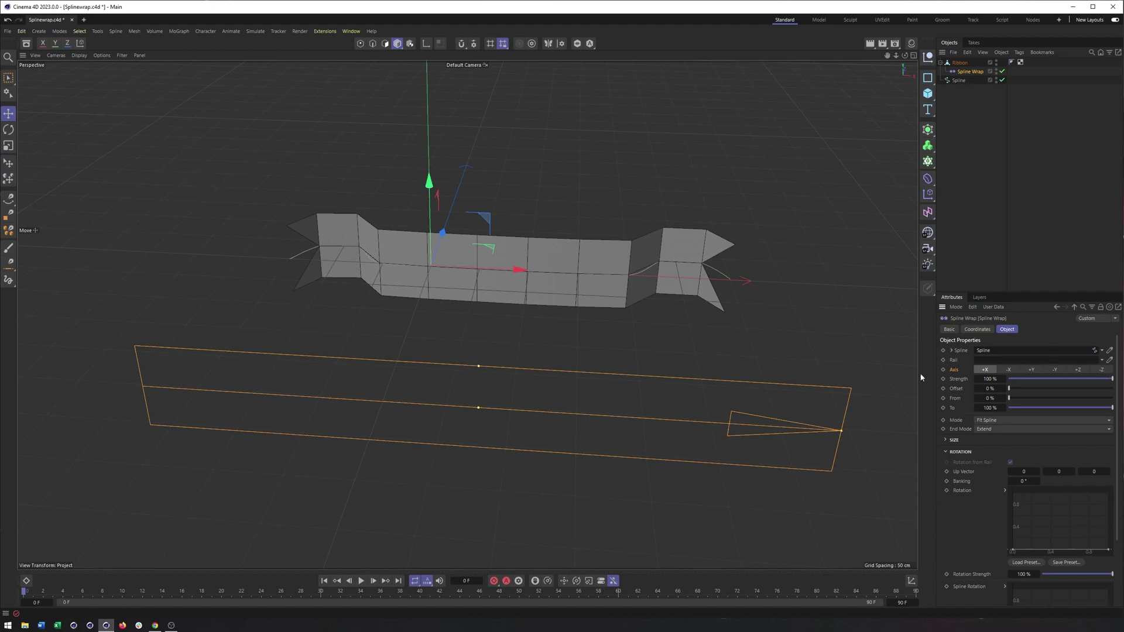
Step: Try a banking rotation on the Spline Wrap, undo it, and collapse the rotation settings
{"action": "left_click_drag", "start_coordinate": [556, 248], "coordinate": [591, 293], "text": "alt"}
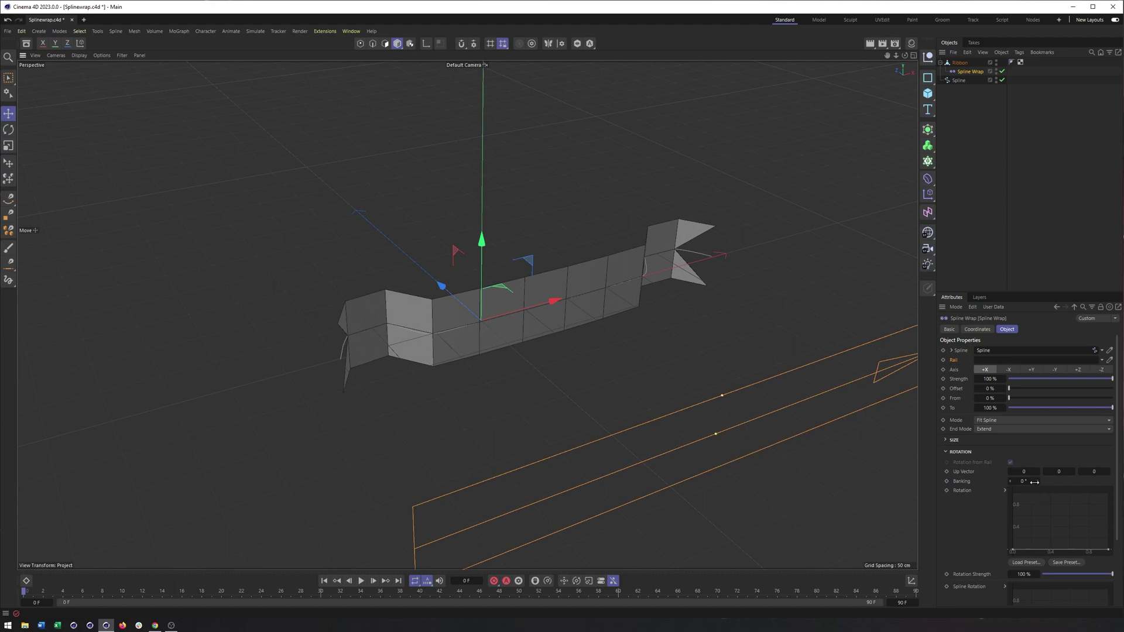
{"action": "left_click_drag", "start_coordinate": [1037, 481], "coordinate": [1058, 481]}
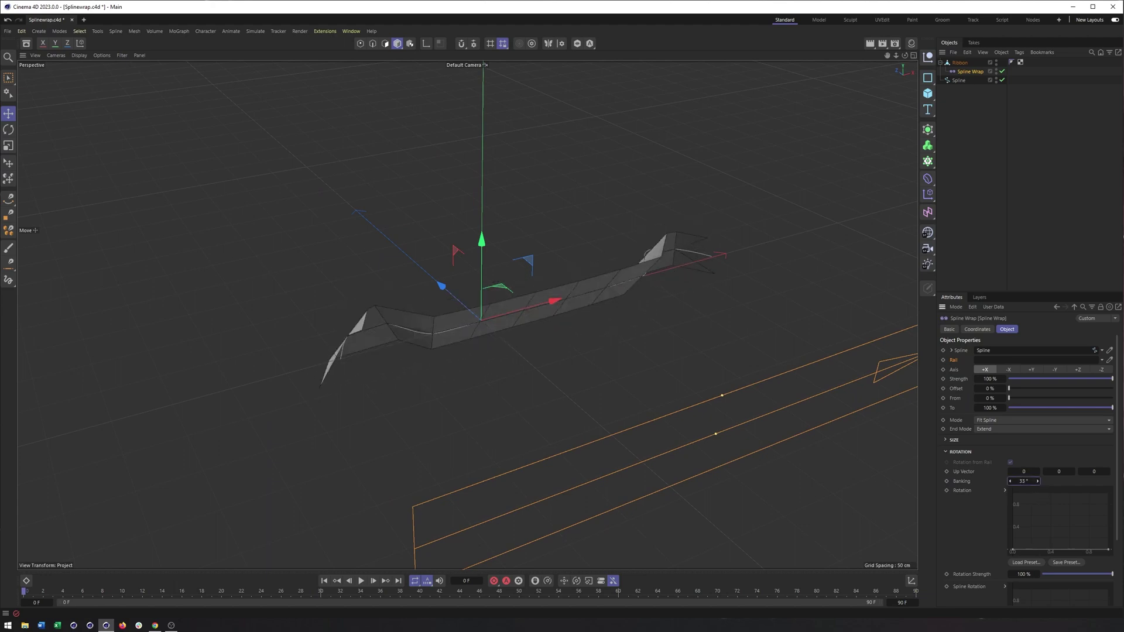
{"action": "key", "text": "ctrl+z"}
{"action": "left_click", "coordinate": [947, 452]}
{"action": "left_click_drag", "start_coordinate": [604, 374], "coordinate": [571, 375], "text": "alt"}
{"action": "right_click_drag", "start_coordinate": [570, 374], "coordinate": [607, 363], "text": "alt"}
{"action": "middle_click_drag", "start_coordinate": [607, 363], "coordinate": [582, 365], "text": "alt"}
{"action": "left_click_drag", "start_coordinate": [582, 365], "coordinate": [559, 368], "text": "alt"}
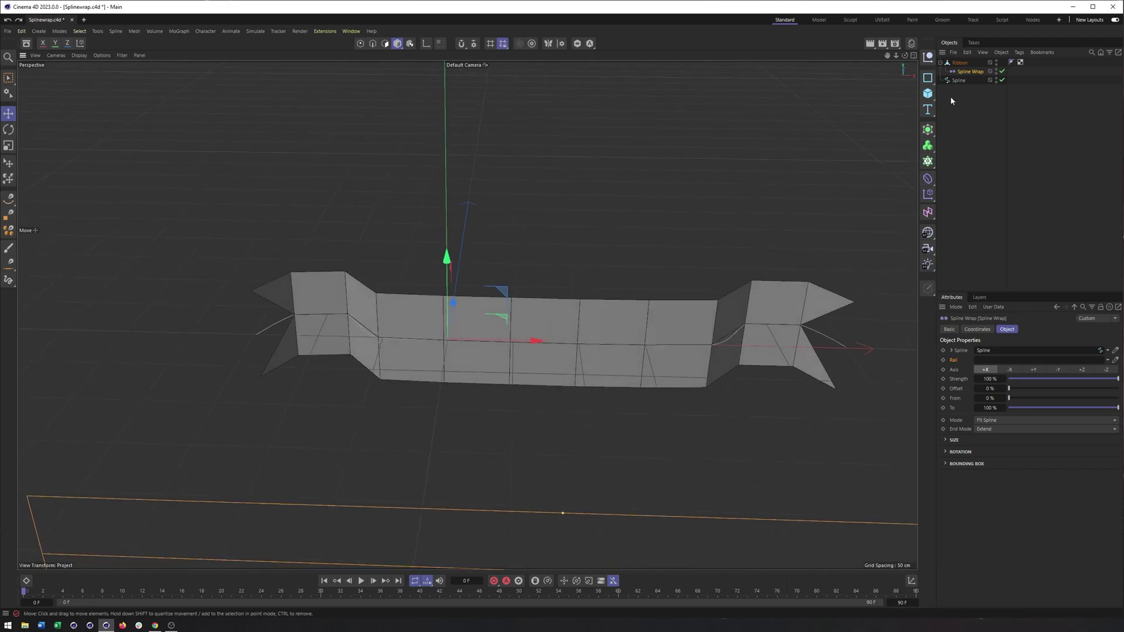
Step: Select all of the Ribbon's polygons and subdivide them using the Catmull-Clark pattern with smooth subdivision off
{"action": "left_click", "coordinate": [955, 63]}
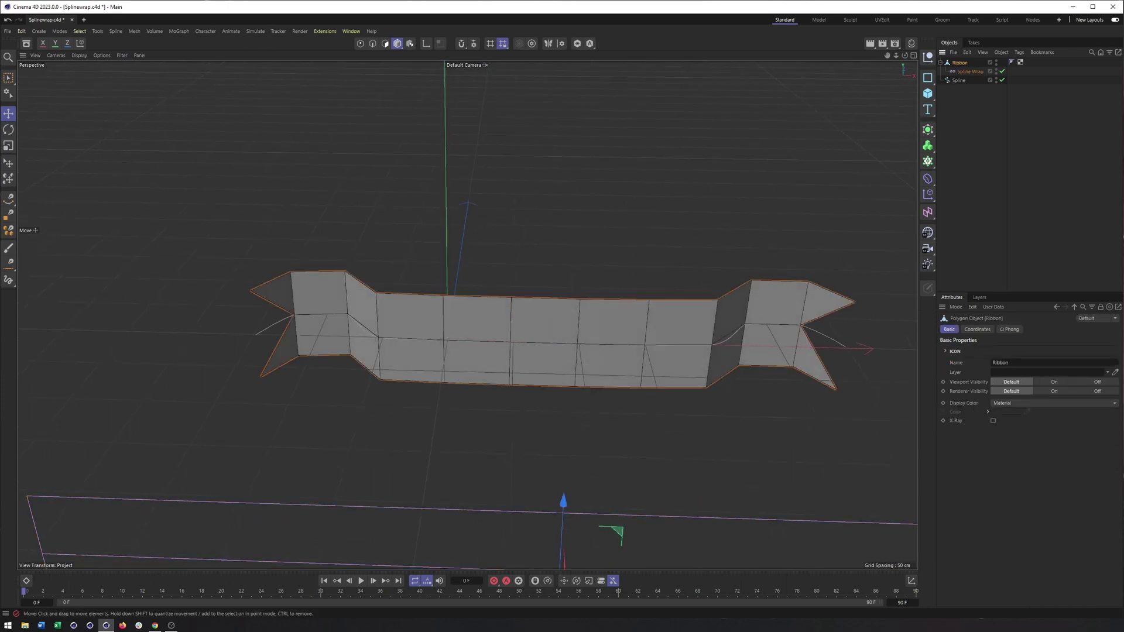
{"action": "left_click", "coordinate": [373, 45]}
{"action": "right_click_drag", "start_coordinate": [665, 233], "coordinate": [577, 236], "text": "alt"}
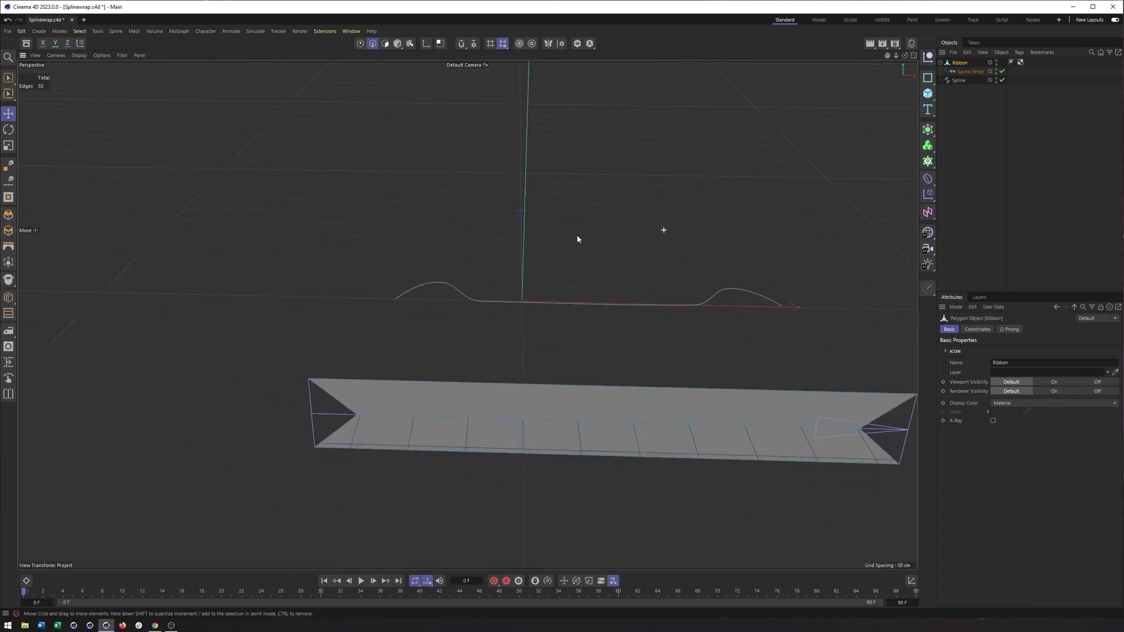
{"action": "middle_click_drag", "start_coordinate": [577, 236], "coordinate": [535, 221], "text": "alt"}
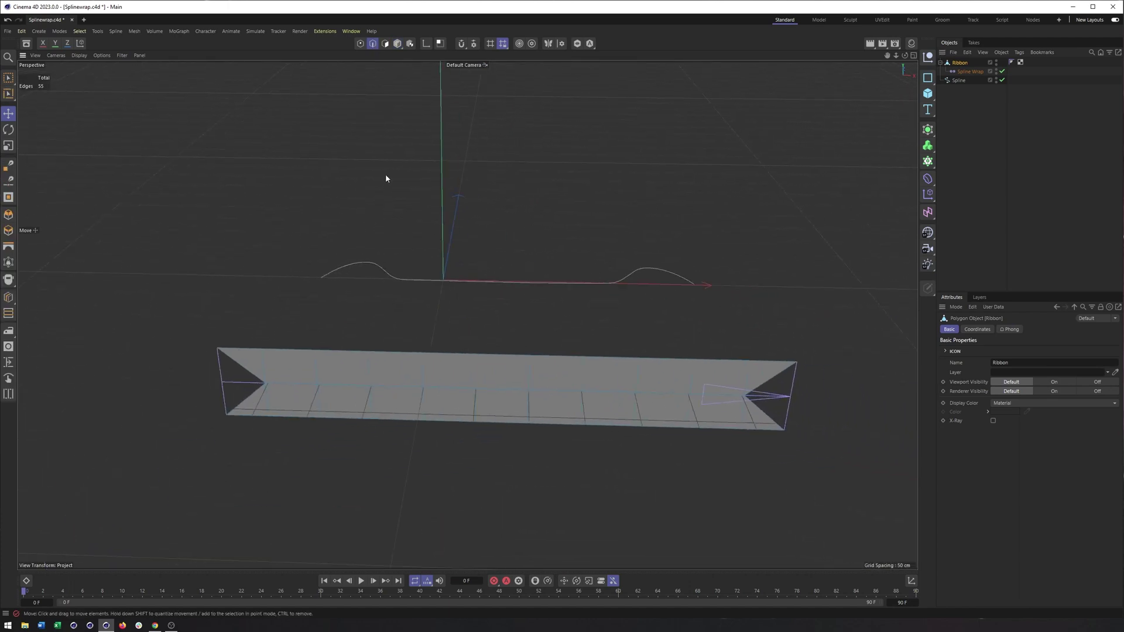
{"action": "left_click", "coordinate": [385, 44]}
{"action": "key", "text": "ctrl+a"}
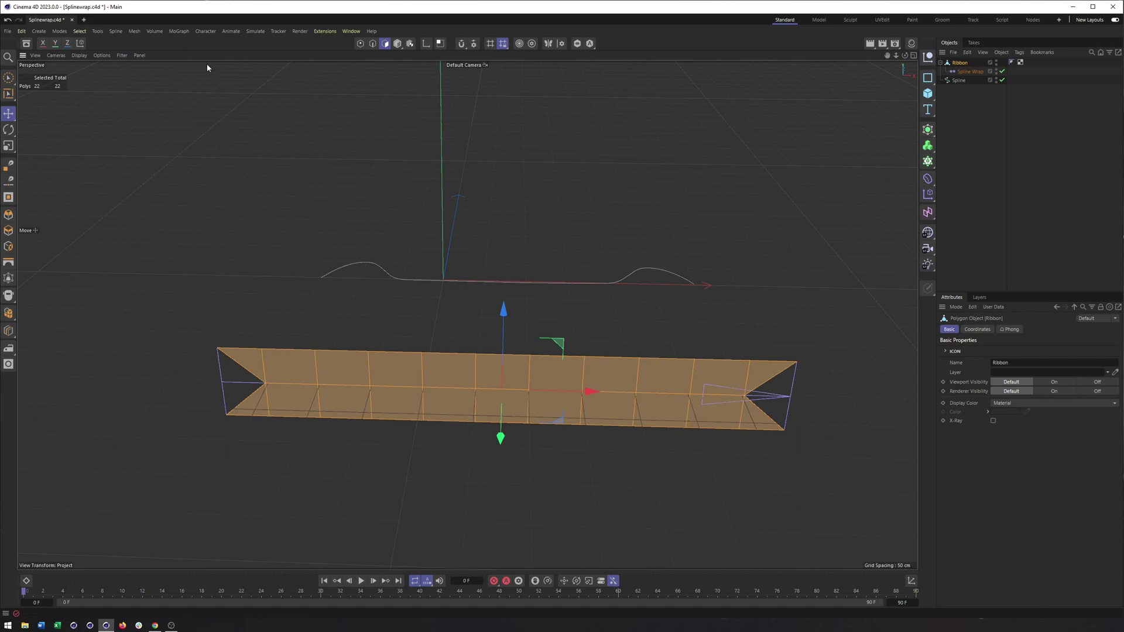
{"action": "left_click", "coordinate": [134, 31]}
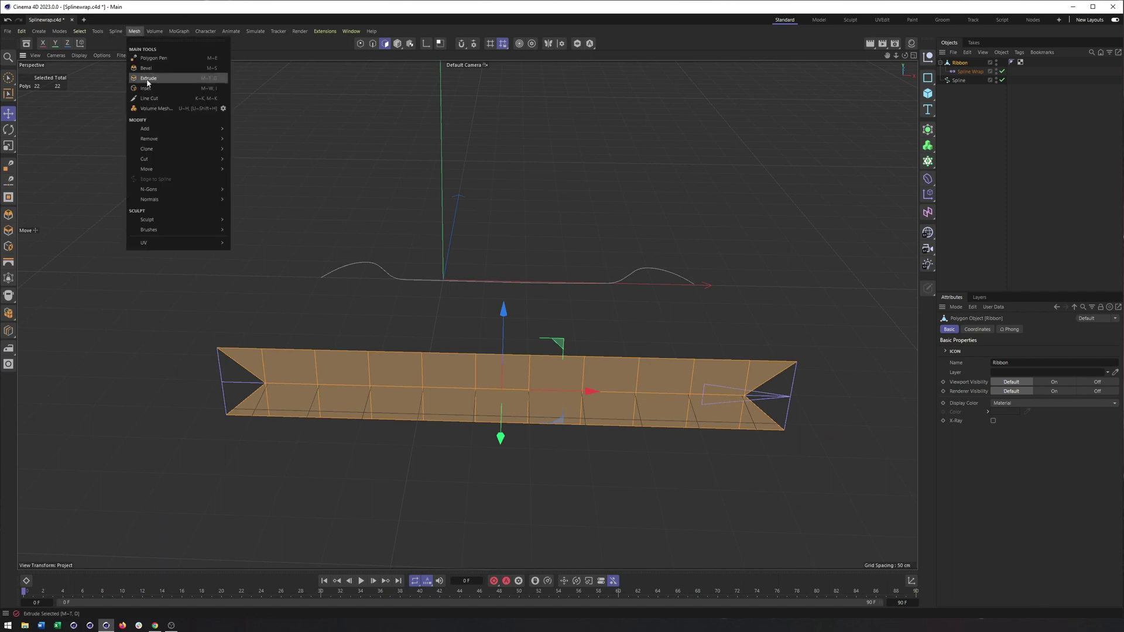
{"action": "mouse_move", "coordinate": [152, 128]}
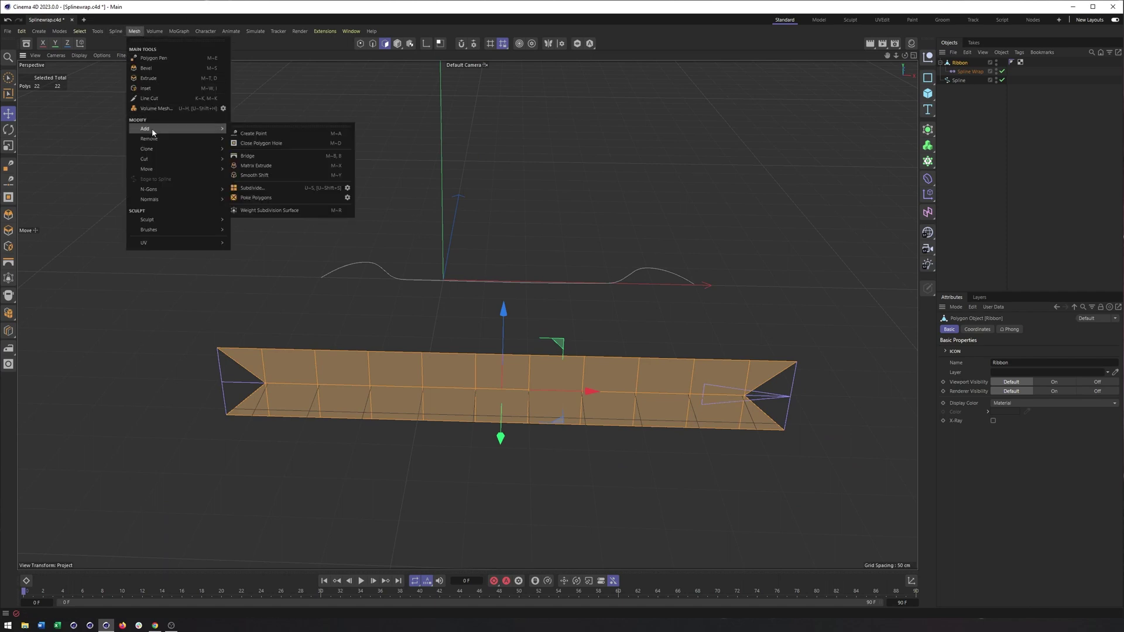
{"action": "left_click", "coordinate": [349, 187]}
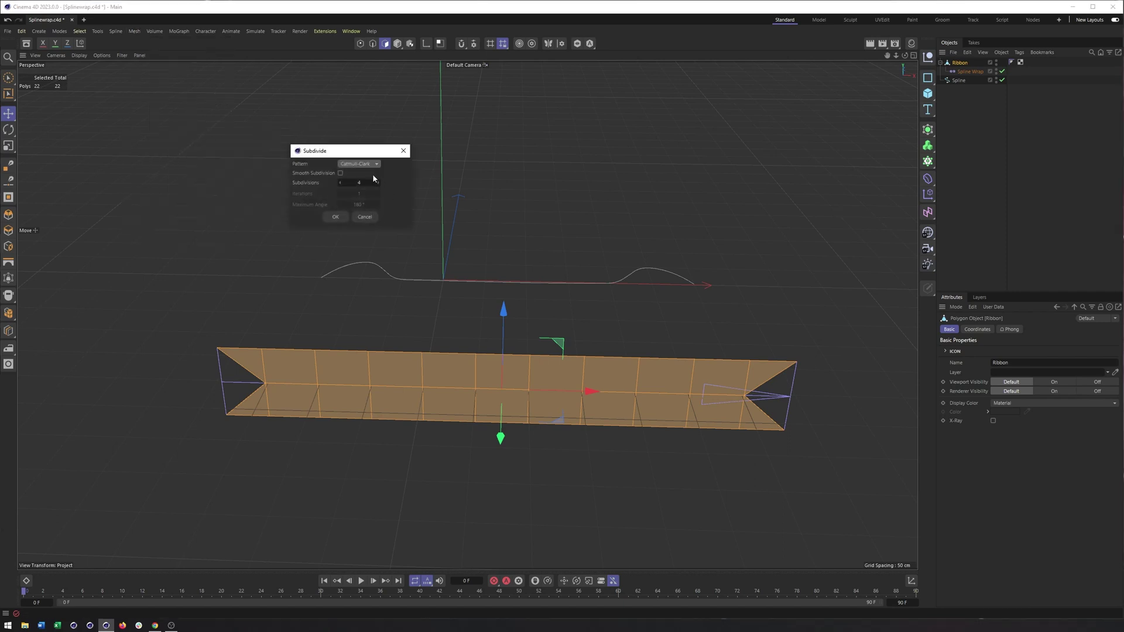
{"action": "left_click", "coordinate": [336, 217]}
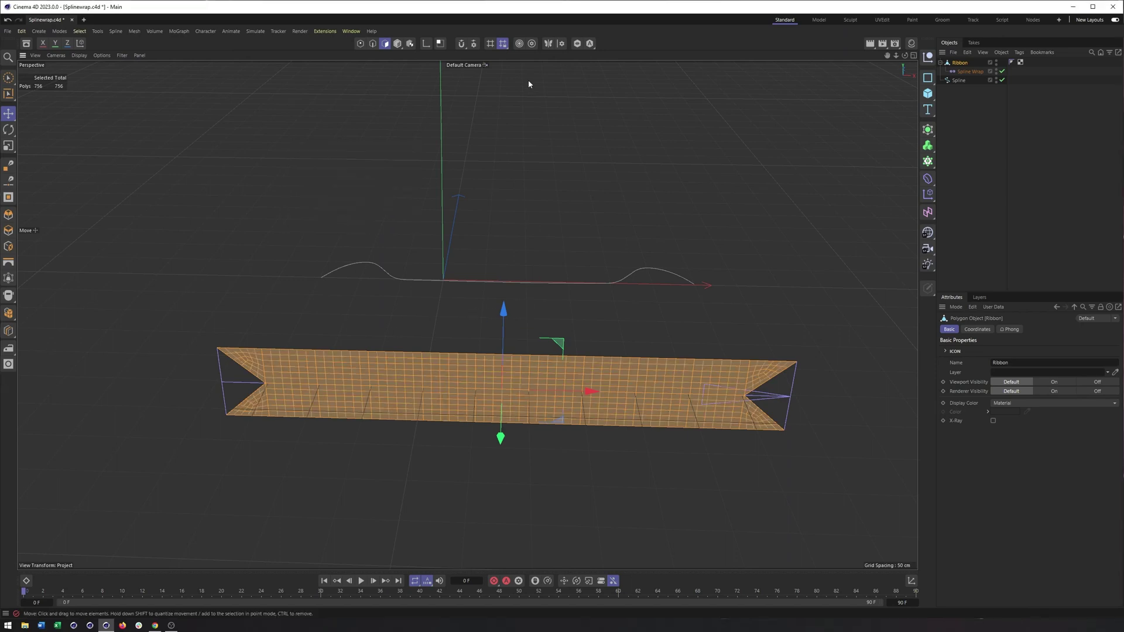
Step: Examine the mesh density at the ribbon's notched end, return to model mode, and check the wrapped bends
{"action": "scroll", "coordinate": [304, 371], "scroll_direction": "up", "scroll_amount": 3}
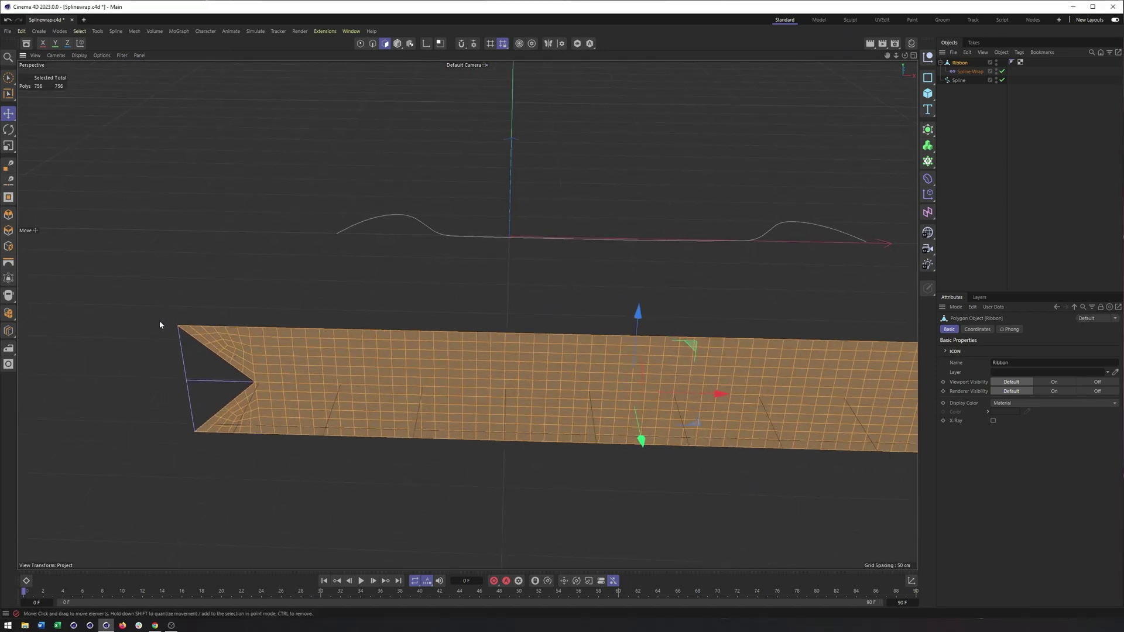
{"action": "middle_click_drag", "start_coordinate": [230, 369], "coordinate": [252, 371], "text": "alt"}
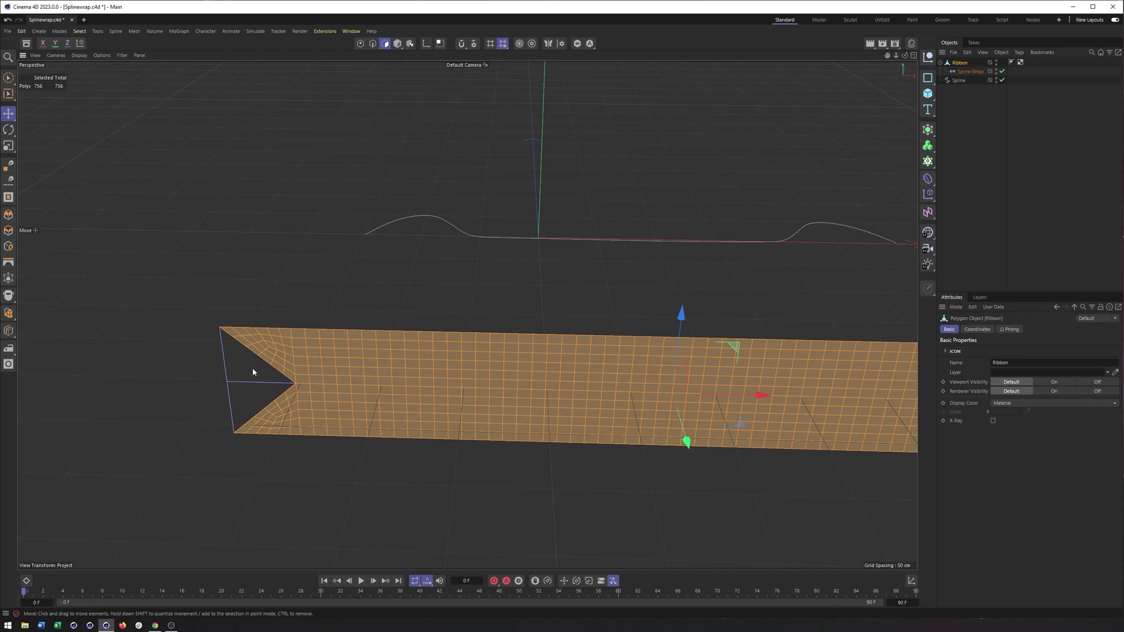
{"action": "left_click_drag", "start_coordinate": [272, 341], "coordinate": [339, 242], "text": "alt"}
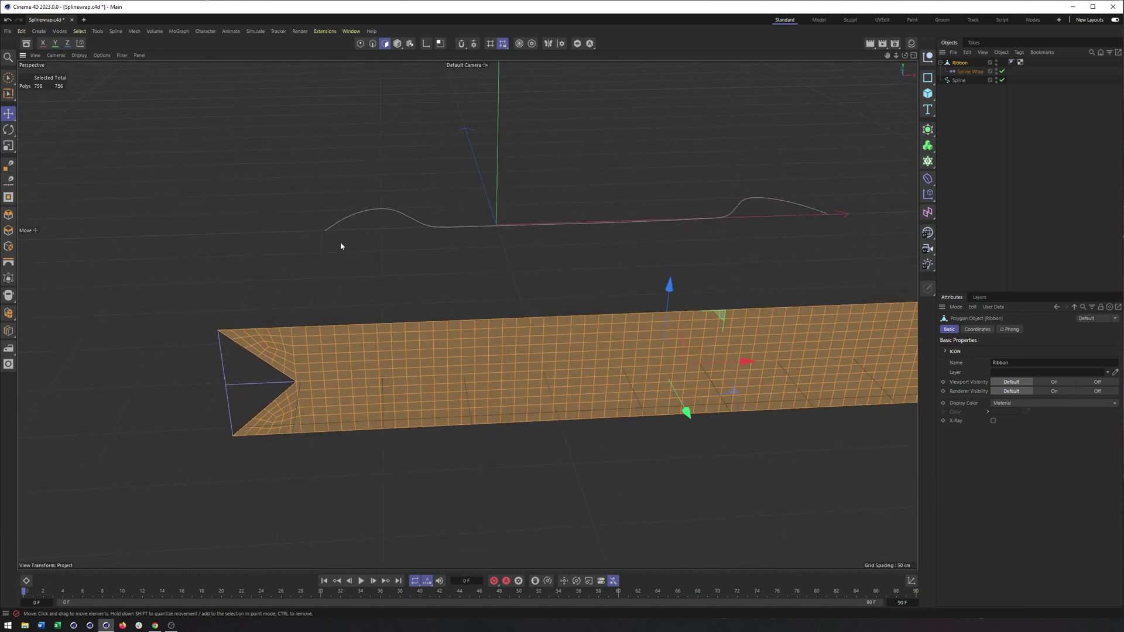
{"action": "left_click", "coordinate": [398, 46]}
{"action": "left_click_drag", "start_coordinate": [472, 176], "coordinate": [447, 240], "text": "alt"}
{"action": "middle_click_drag", "start_coordinate": [447, 240], "coordinate": [451, 284], "text": "alt"}
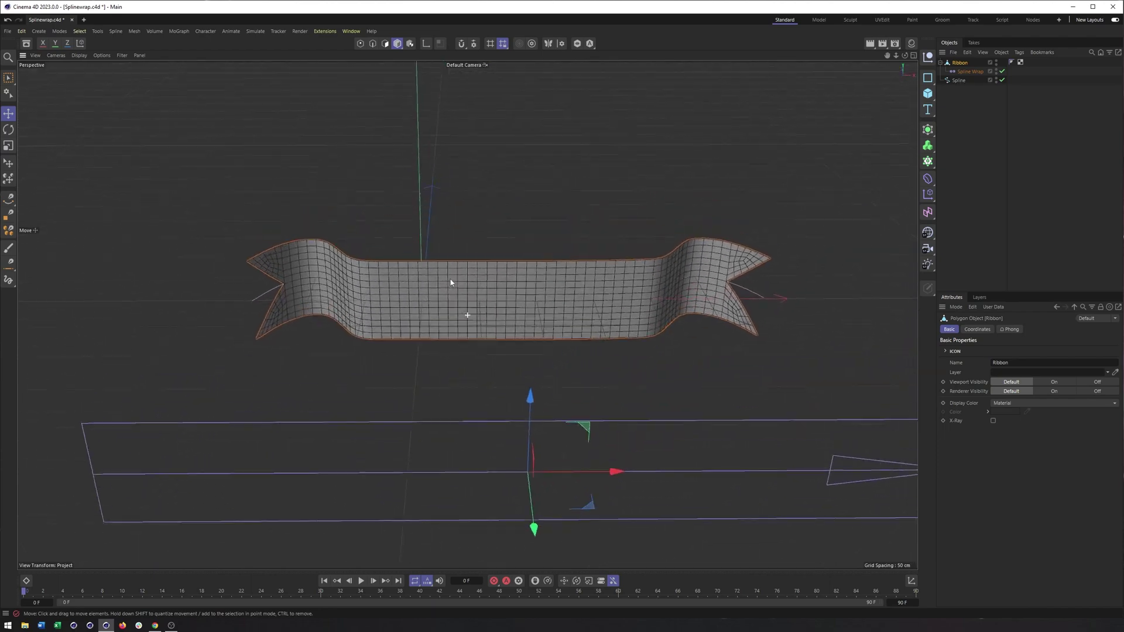
{"action": "right_click_drag", "start_coordinate": [452, 283], "coordinate": [486, 254], "text": "alt"}
Step: Set the Spline Wrap's Strength to 0% and view its effect on the ribbon
{"action": "left_click", "coordinate": [963, 71]}
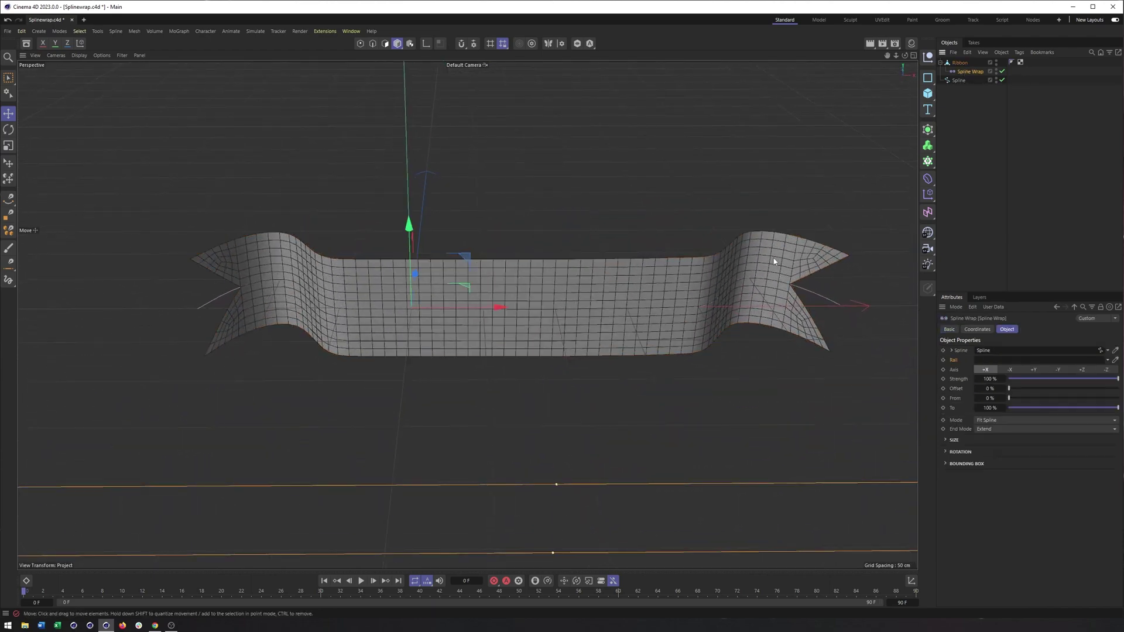
{"action": "right_click_drag", "start_coordinate": [774, 259], "coordinate": [709, 260], "text": "alt"}
{"action": "middle_click_drag", "start_coordinate": [709, 259], "coordinate": [666, 256], "text": "alt"}
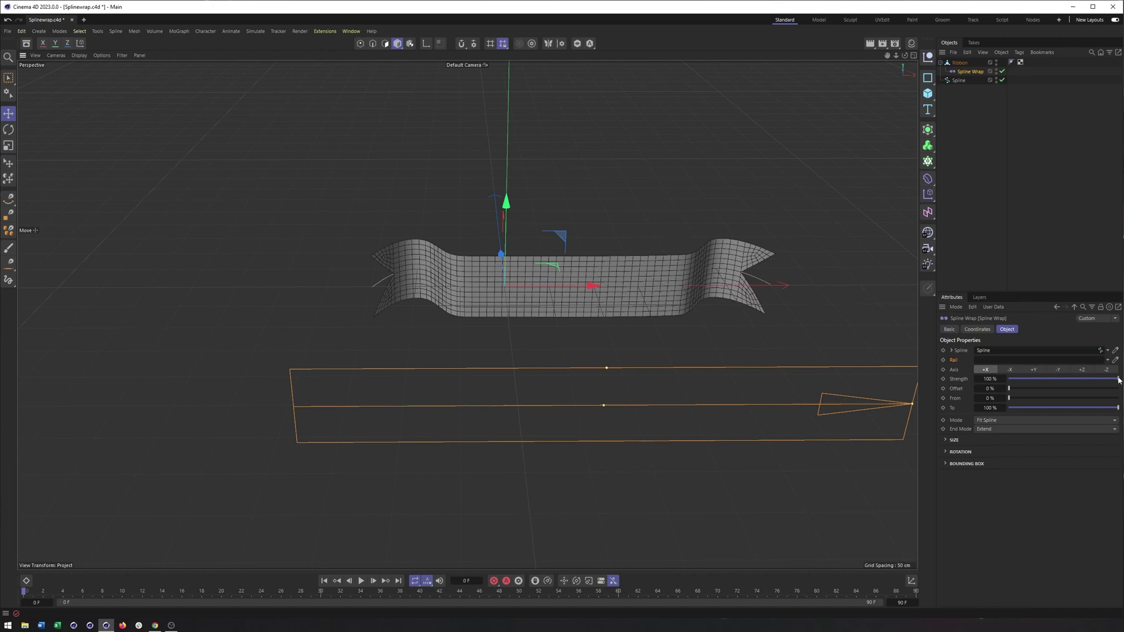
{"action": "mouse_move", "coordinate": [1008, 380]}
{"action": "left_mouse_down"}
{"action": "mouse_move", "coordinate": [1091, 388]}
{"action": "mouse_move", "coordinate": [1004, 387]}
{"action": "left_mouse_up"}
{"action": "middle_click_drag", "start_coordinate": [634, 327], "coordinate": [541, 348], "text": "alt"}
{"action": "right_click_drag", "start_coordinate": [542, 349], "coordinate": [640, 327], "text": "alt"}
{"action": "left_click_drag", "start_coordinate": [649, 324], "coordinate": [620, 333], "text": "alt"}
{"action": "middle_click_drag", "start_coordinate": [620, 332], "coordinate": [594, 391], "text": "alt"}
{"action": "left_click_drag", "start_coordinate": [595, 391], "coordinate": [596, 368], "text": "alt"}
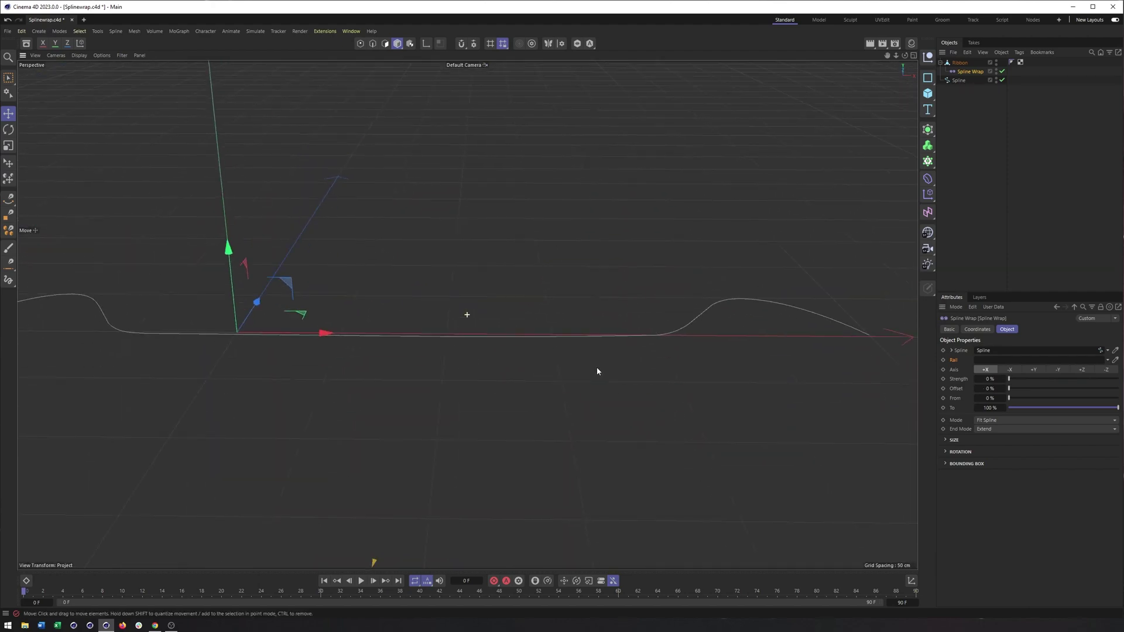
{"action": "middle_click_drag", "start_coordinate": [597, 367], "coordinate": [621, 368], "text": "alt"}
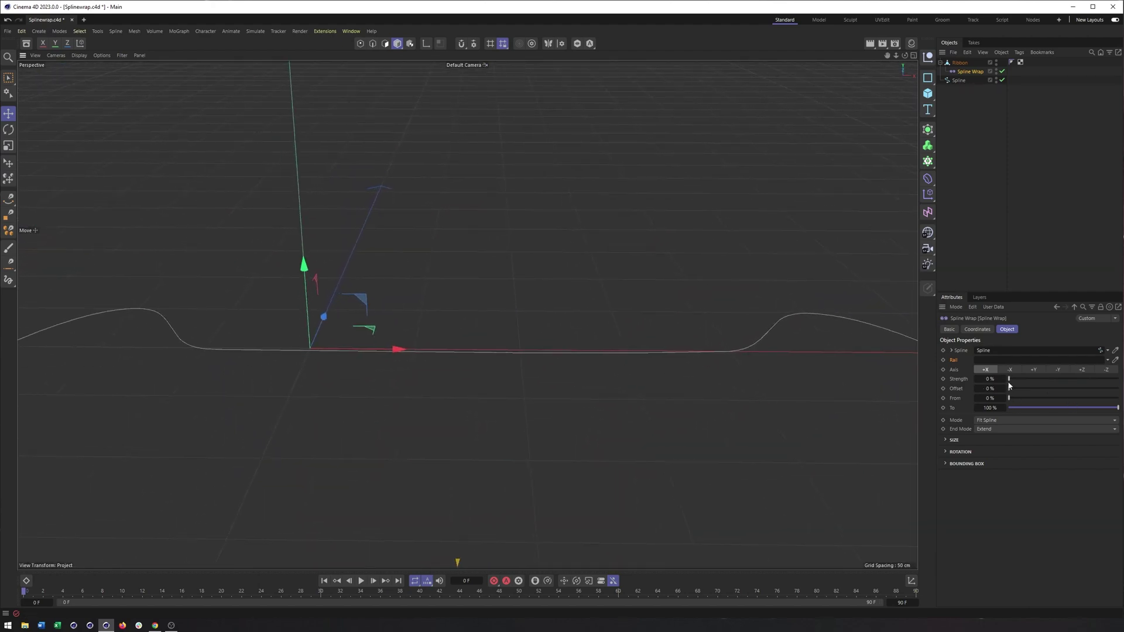
Step: Restore the Spline Wrap's Strength to 100% and bring the whole ribbon back into view
{"action": "left_click_drag", "start_coordinate": [1020, 381], "coordinate": [1118, 379]}
{"action": "scroll", "coordinate": [689, 336], "scroll_direction": "down", "scroll_amount": 6}
{"action": "middle_click_drag", "start_coordinate": [688, 336], "coordinate": [604, 310], "text": "alt"}
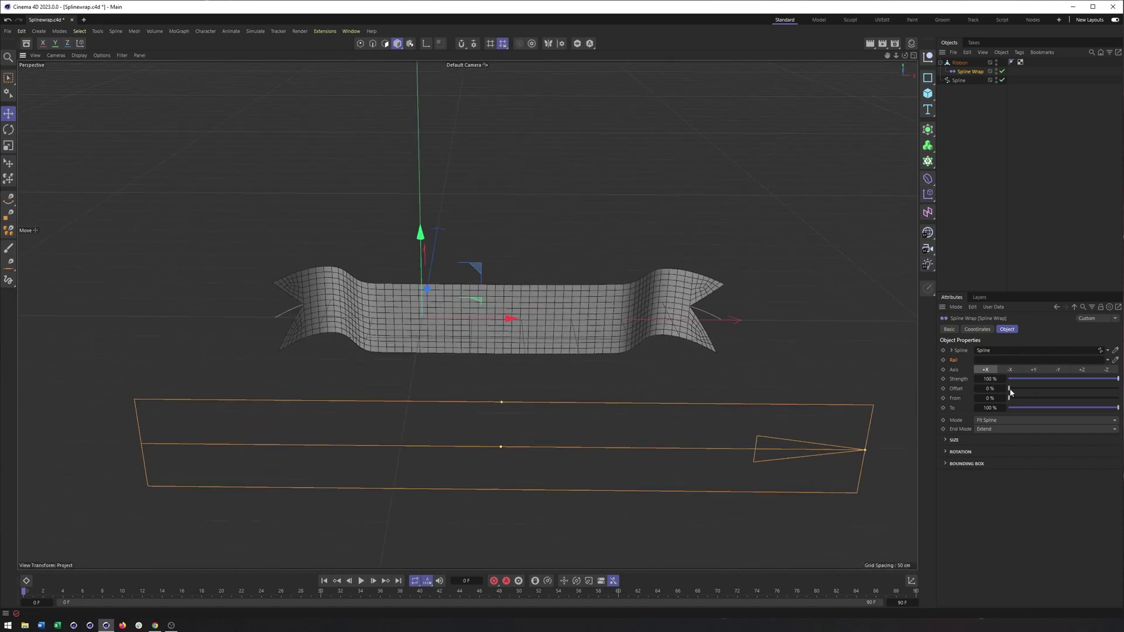
Step: Try Spline Wrap Offset values of 81% and -48% to slide the ribbon past the spline's ends, and undo both changes
{"action": "left_click_drag", "start_coordinate": [979, 389], "coordinate": [1019, 388]}
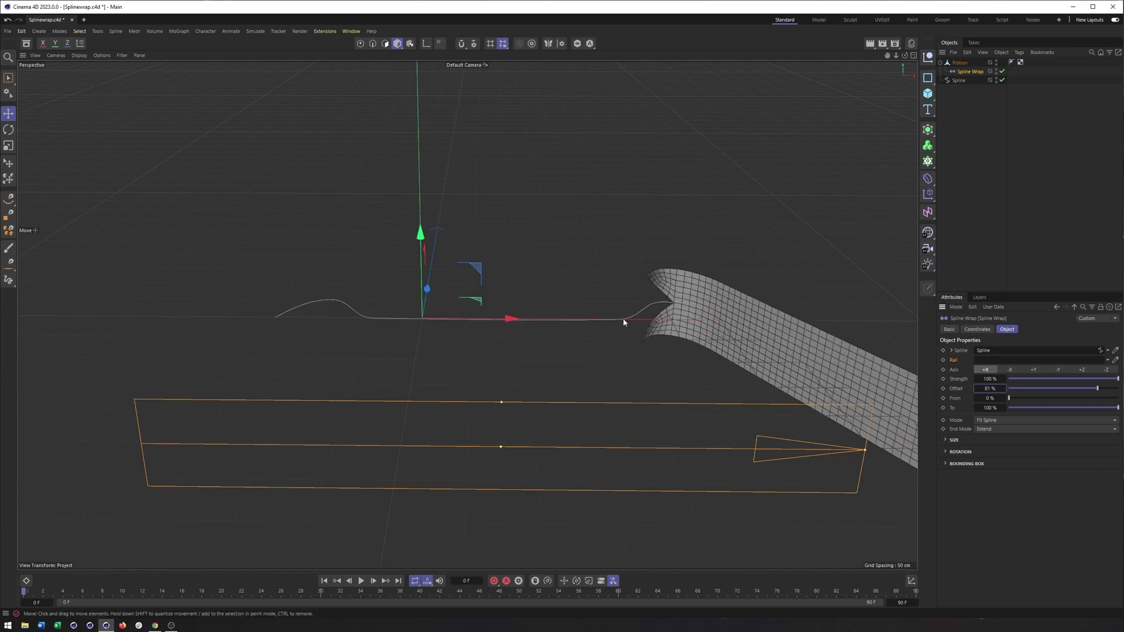
{"action": "left_click_drag", "start_coordinate": [623, 321], "coordinate": [649, 398], "text": "alt"}
{"action": "middle_click_drag", "start_coordinate": [688, 400], "coordinate": [527, 326], "text": "alt"}
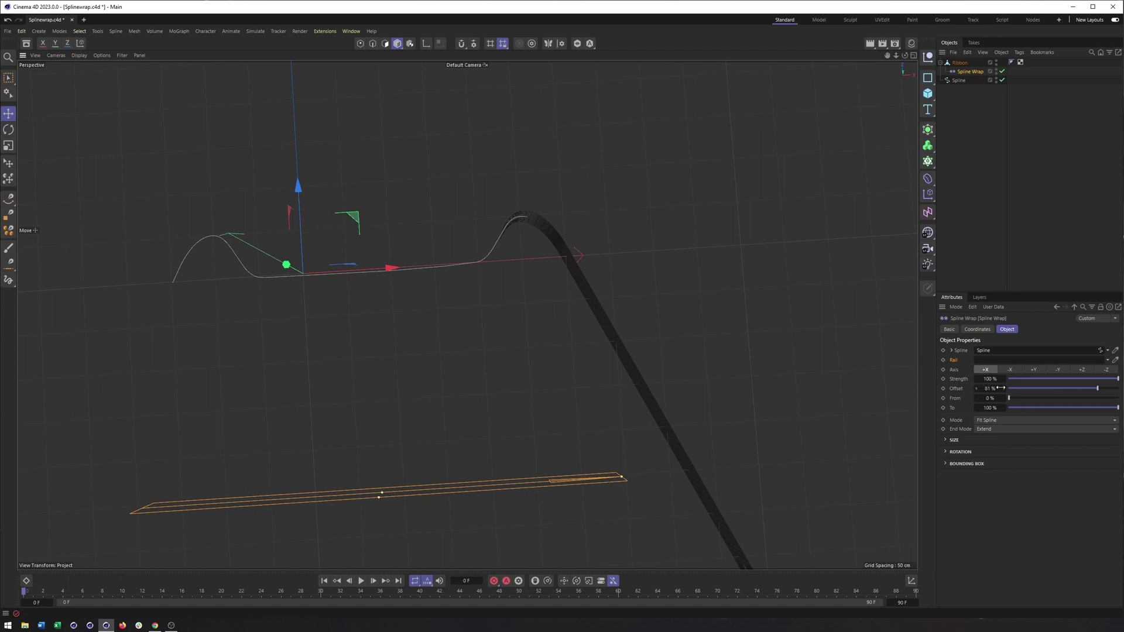
{"action": "left_click_drag", "start_coordinate": [1007, 394], "coordinate": [978, 394]}
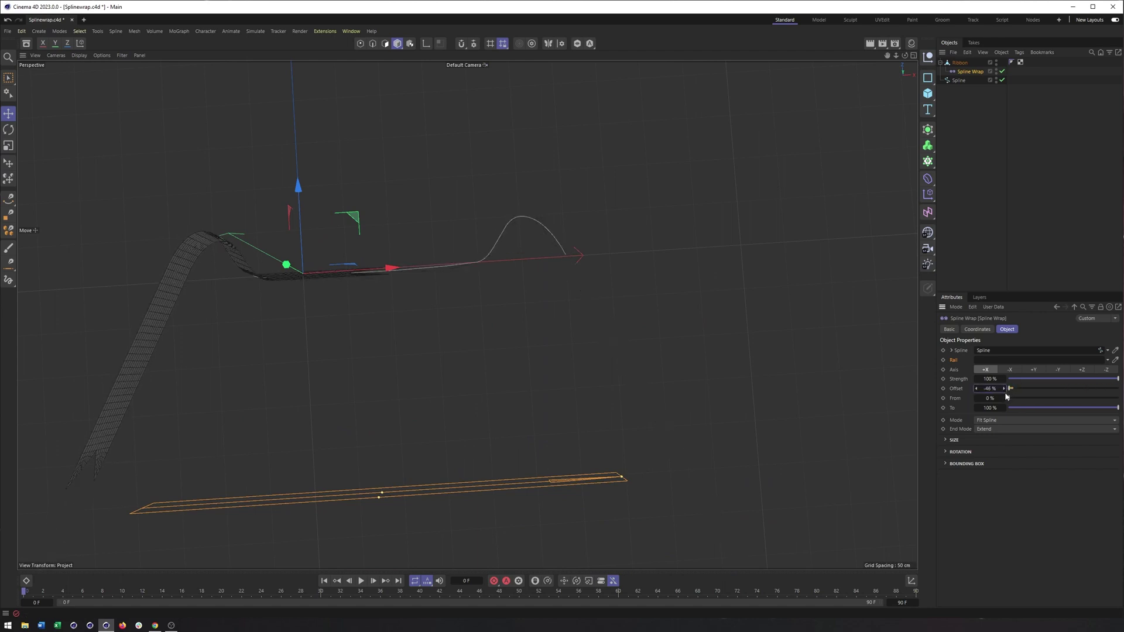
{"action": "key", "text": "ctrl+z"}
{"action": "left_click_drag", "start_coordinate": [747, 373], "coordinate": [720, 328], "text": "alt"}
{"action": "key", "text": "ctrl+z"}
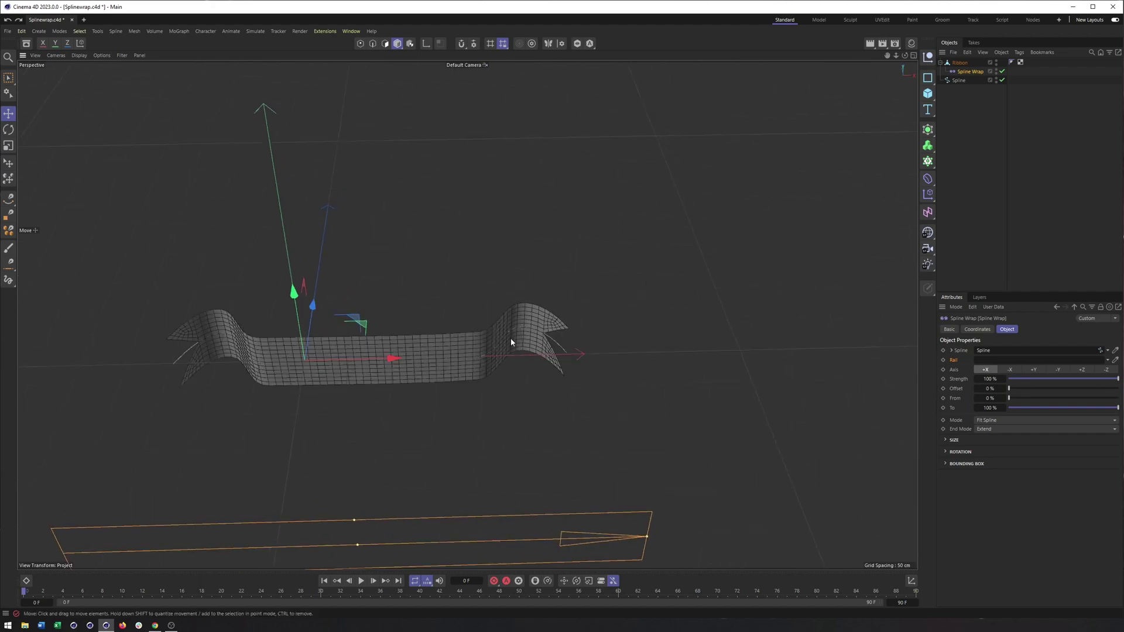
Step: Keyframe the Spline Wrap's From and To at 50% on frame 0, and at 0% and 100% on frame 90
{"action": "middle_click_drag", "start_coordinate": [510, 343], "coordinate": [615, 345], "text": "alt"}
{"action": "scroll", "coordinate": [614, 344], "scroll_direction": "up", "scroll_amount": 1}
{"action": "left_click_drag", "start_coordinate": [1015, 399], "coordinate": [1063, 398]}
{"action": "left_click", "coordinate": [1065, 408]}
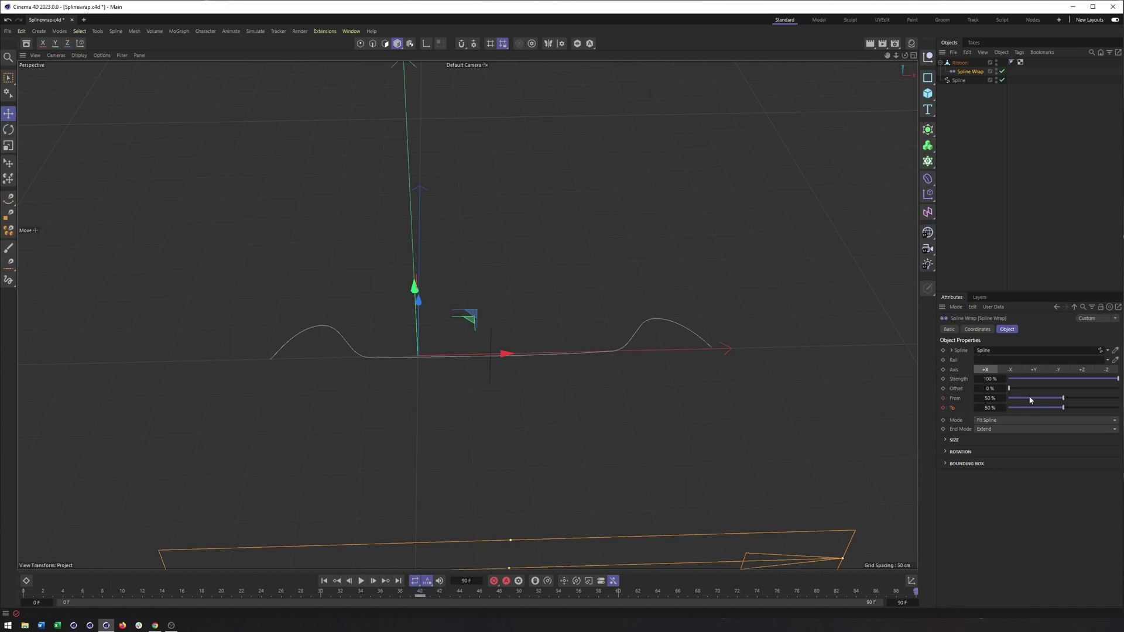
{"action": "left_click_drag", "start_coordinate": [1023, 398], "coordinate": [1118, 408]}
{"action": "left_click", "coordinate": [942, 407]}
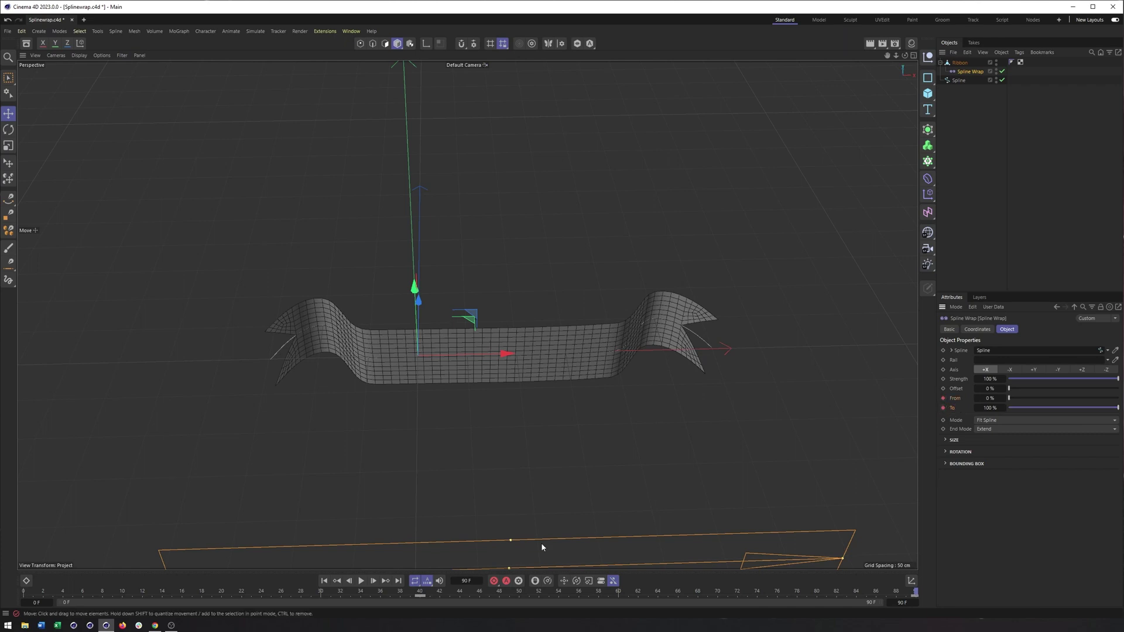
Step: Play the From/To animation, view the ribbon from several angles, and stop playback at frame 62
{"action": "left_click", "coordinate": [362, 582]}
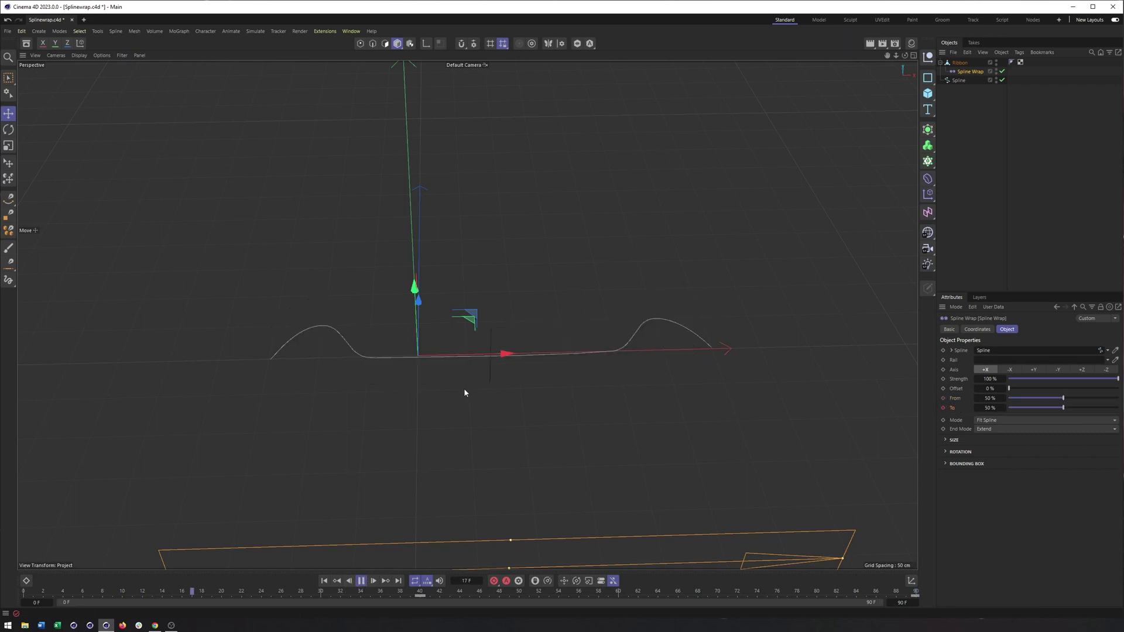
{"action": "scroll", "coordinate": [506, 345], "scroll_direction": "up", "scroll_amount": 6}
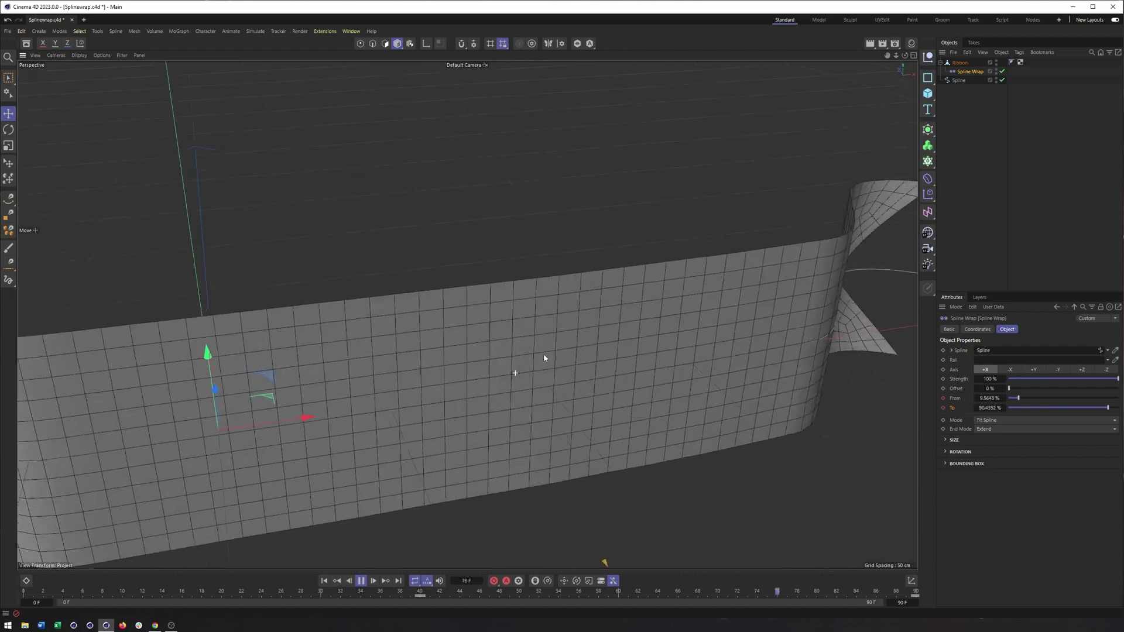
{"action": "scroll", "coordinate": [543, 354], "scroll_direction": "down", "scroll_amount": 6}
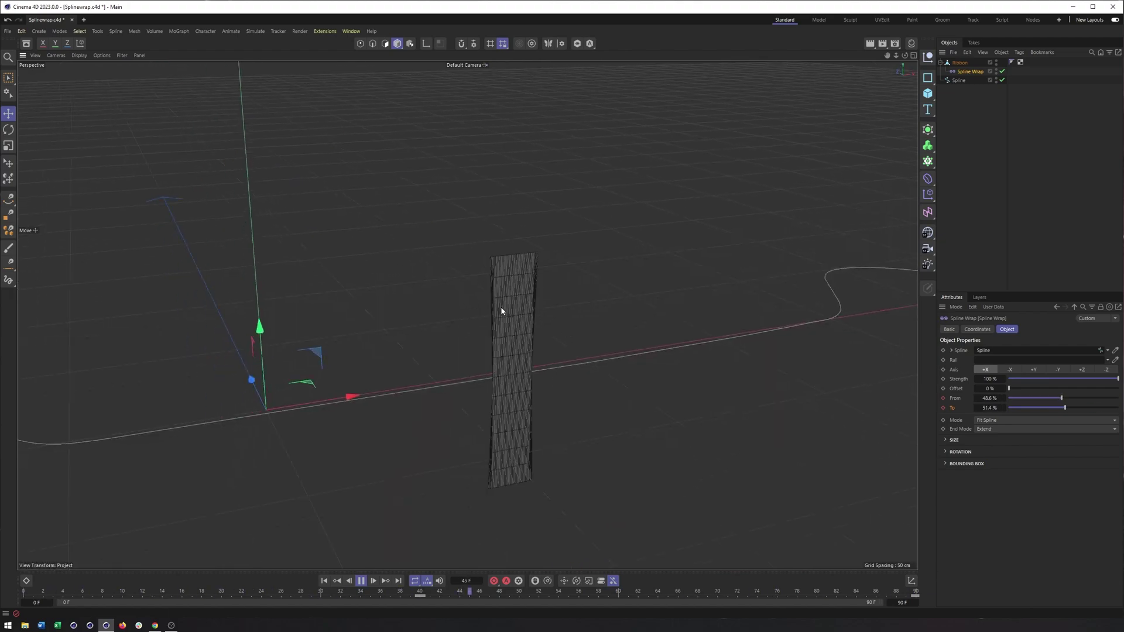
{"action": "mouse_move", "coordinate": [525, 297]}
{"action": "left_mouse_down", "text": "alt"}
{"action": "mouse_move", "coordinate": [485, 300]}
{"action": "mouse_move", "coordinate": [511, 296]}
{"action": "left_mouse_up", "text": "alt"}
{"action": "middle_click_drag", "start_coordinate": [511, 296], "coordinate": [500, 324], "text": "alt"}
{"action": "left_click_drag", "start_coordinate": [499, 343], "coordinate": [530, 391], "text": "alt"}
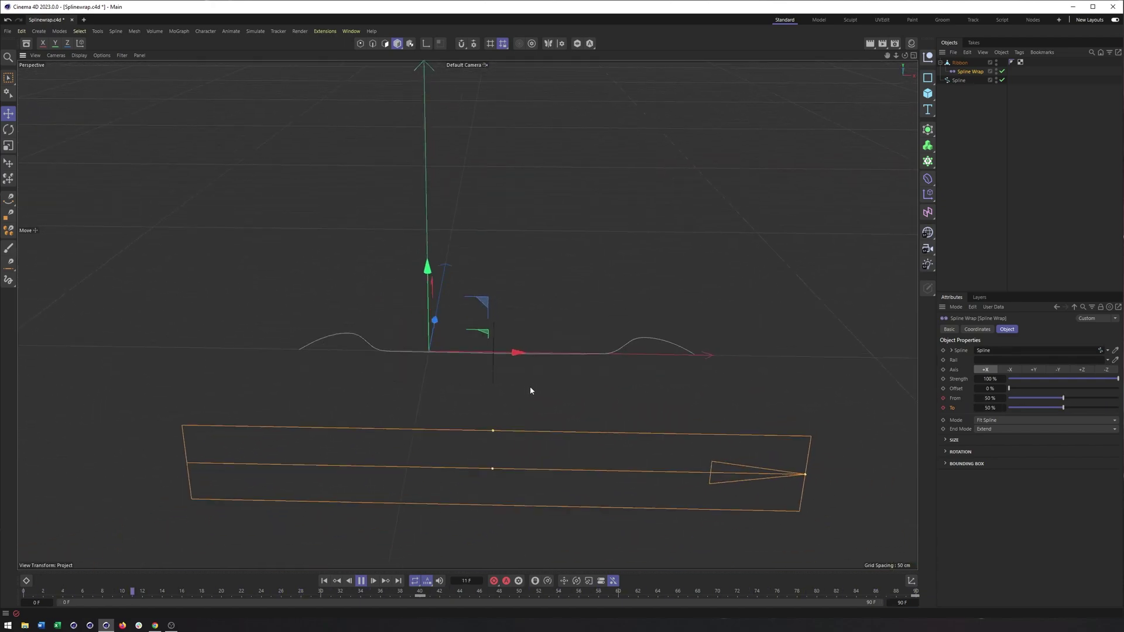
{"action": "left_click", "coordinate": [367, 578]}
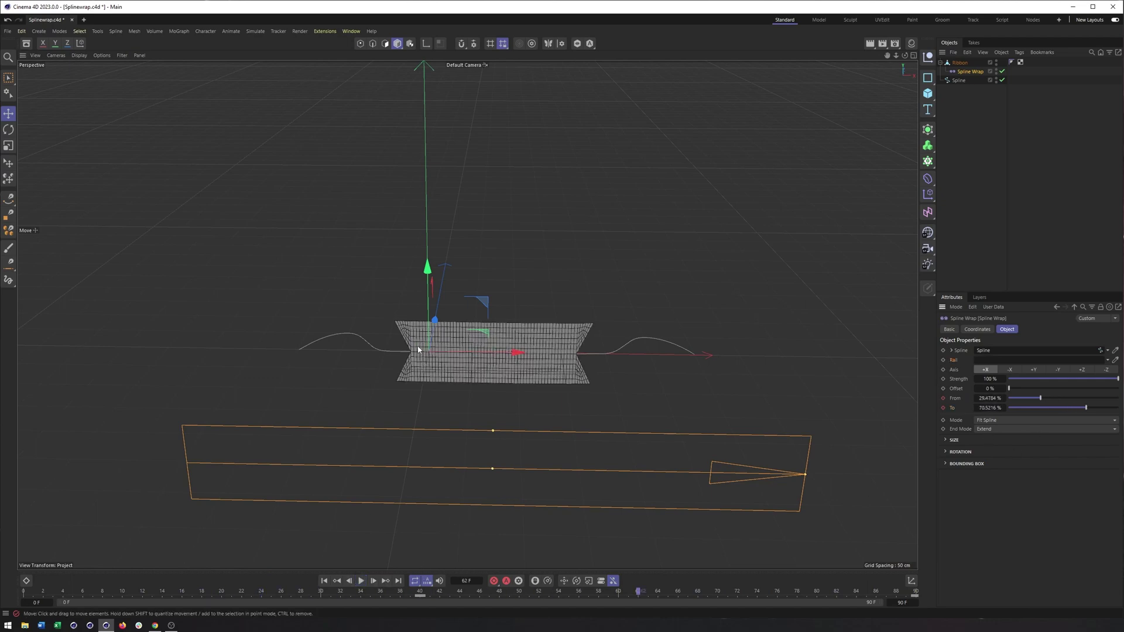
Step: Duplicate the spline that guides the ribbon
{"action": "left_click_drag", "start_coordinate": [444, 351], "coordinate": [469, 299], "text": "alt"}
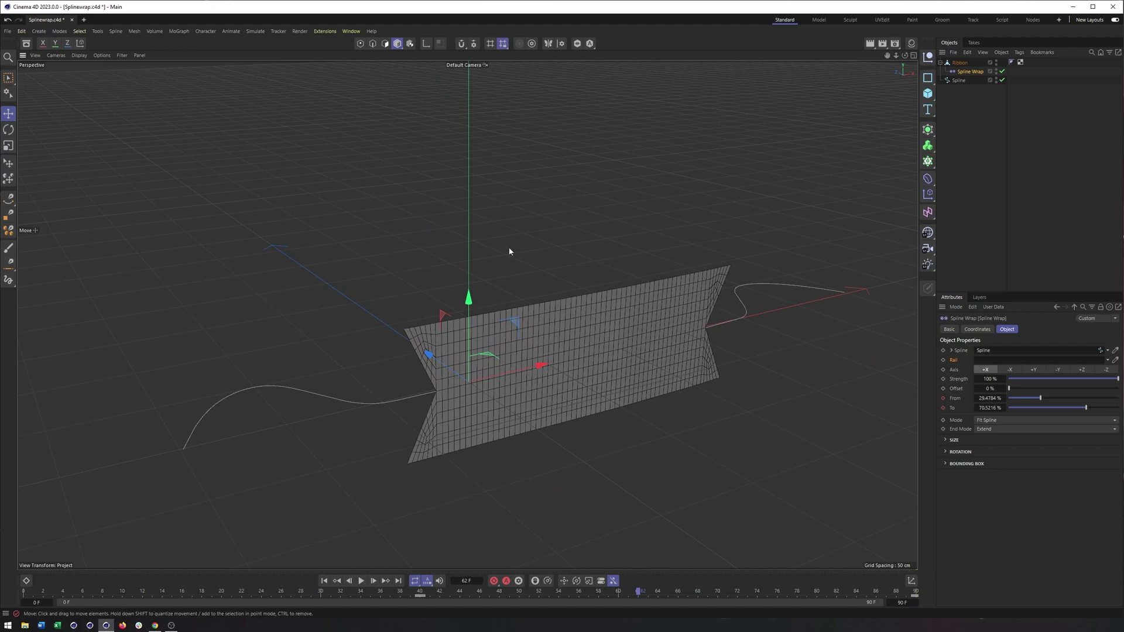
{"action": "left_click_drag", "start_coordinate": [510, 252], "coordinate": [455, 403], "text": "alt"}
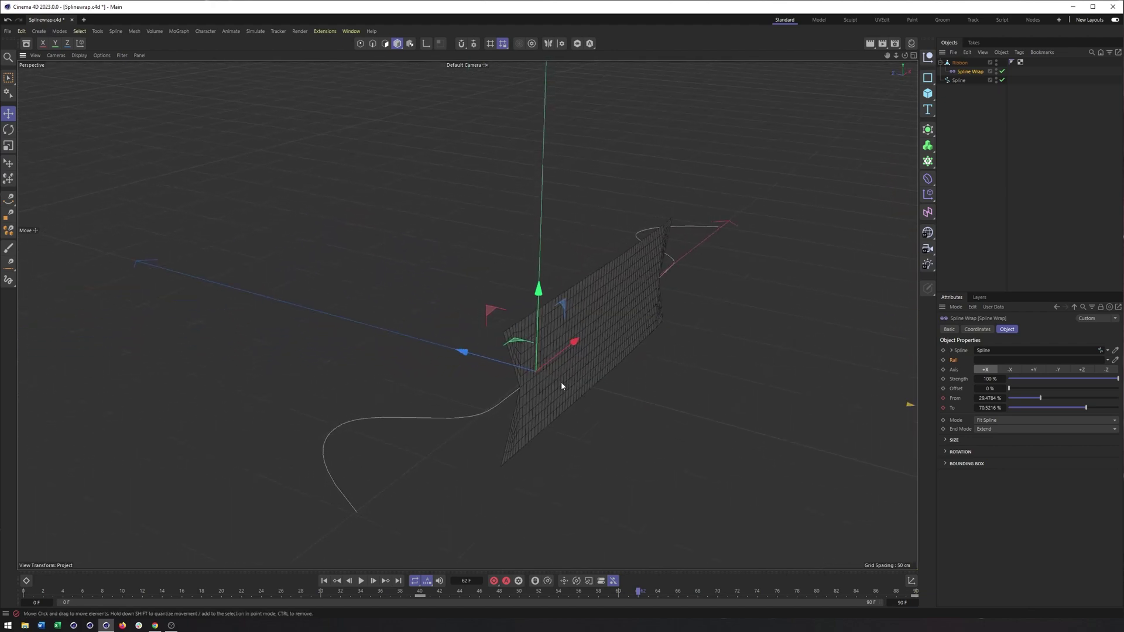
{"action": "left_click_drag", "start_coordinate": [561, 386], "coordinate": [607, 355], "text": "alt"}
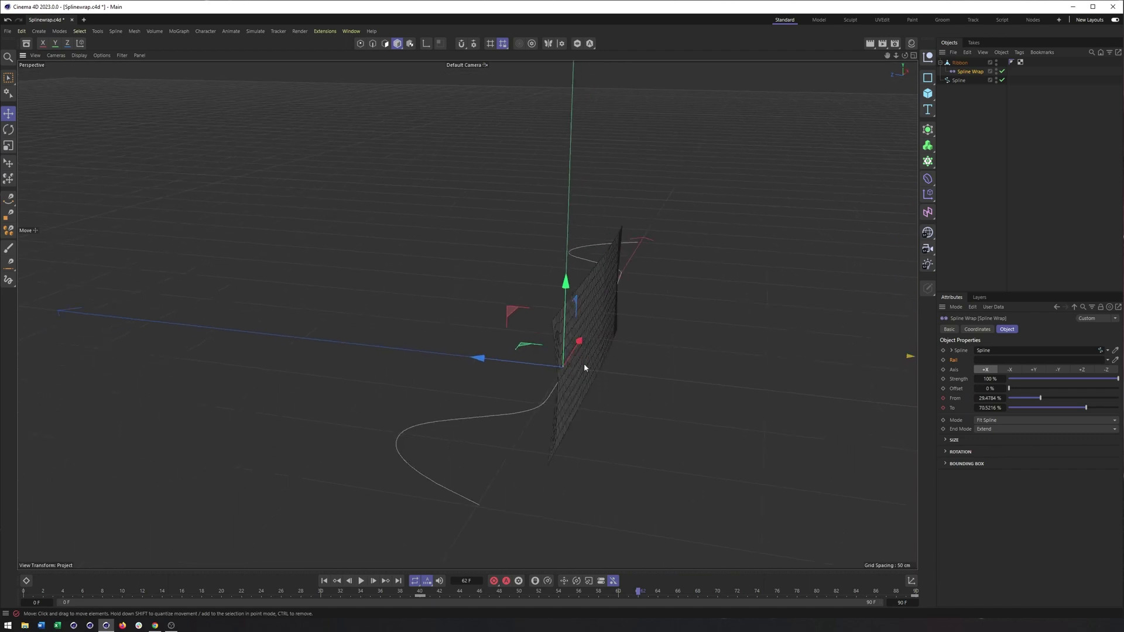
{"action": "left_click_drag", "start_coordinate": [823, 209], "coordinate": [730, 269], "text": "alt"}
{"action": "left_click", "coordinate": [959, 80]}
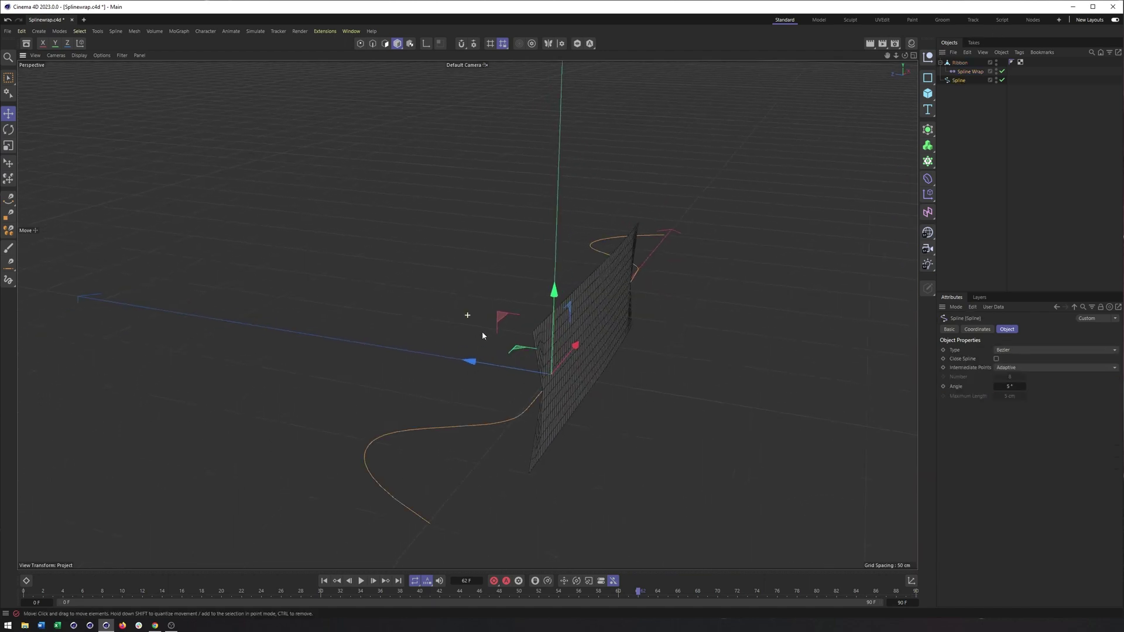
{"action": "left_click_drag", "start_coordinate": [483, 331], "coordinate": [531, 359], "text": "alt"}
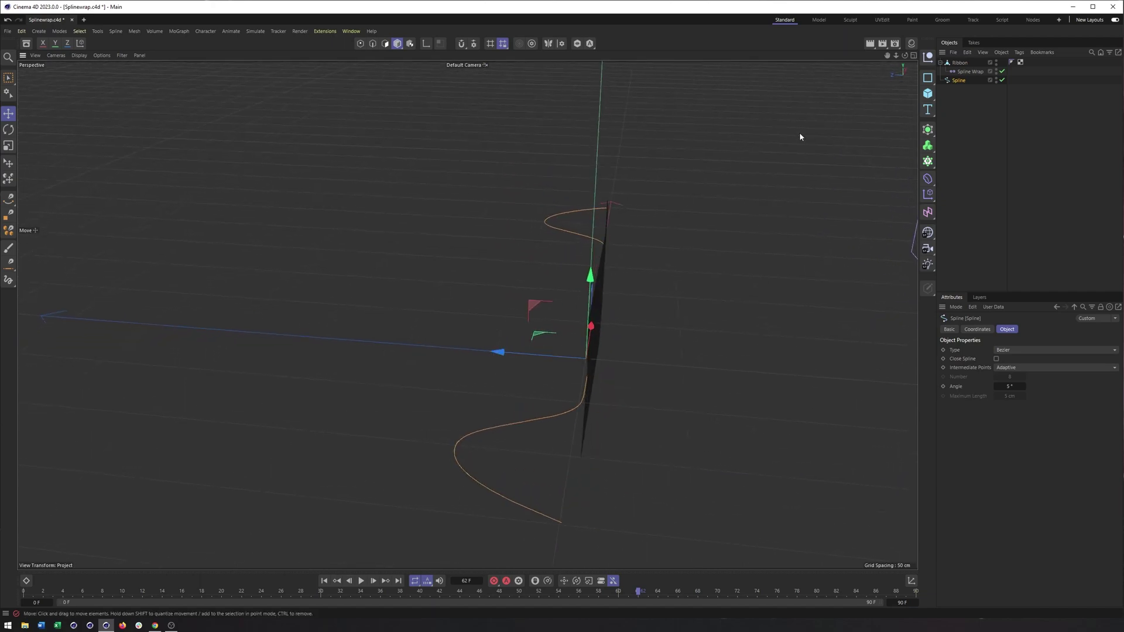
{"action": "mouse_move", "coordinate": [604, 267]}
{"action": "left_mouse_down", "text": "alt"}
{"action": "mouse_move", "coordinate": [615, 275]}
{"action": "mouse_move", "coordinate": [601, 276]}
{"action": "mouse_move", "coordinate": [621, 277]}
{"action": "left_mouse_up", "text": "alt"}
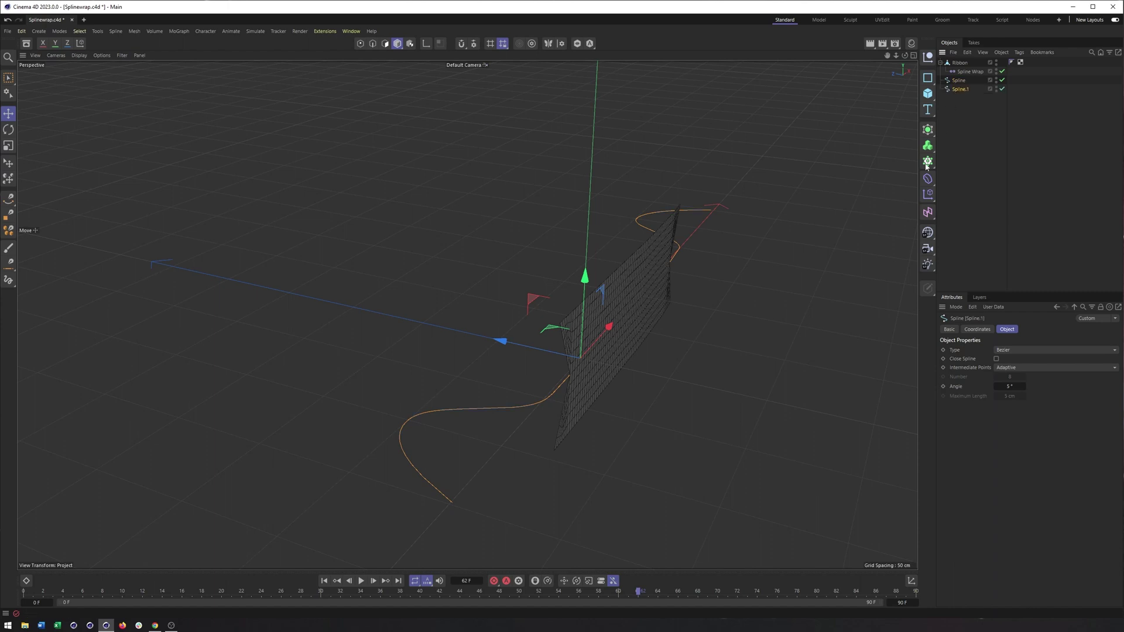
Step: Rename the duplicated spline as Rail and move it up about 43 cm along Y
{"action": "double_click", "coordinate": [963, 90]}
{"action": "type", "text": "Sail"}
{"action": "key", "text": "Return"}
{"action": "left_click_drag", "start_coordinate": [590, 282], "coordinate": [591, 208]}
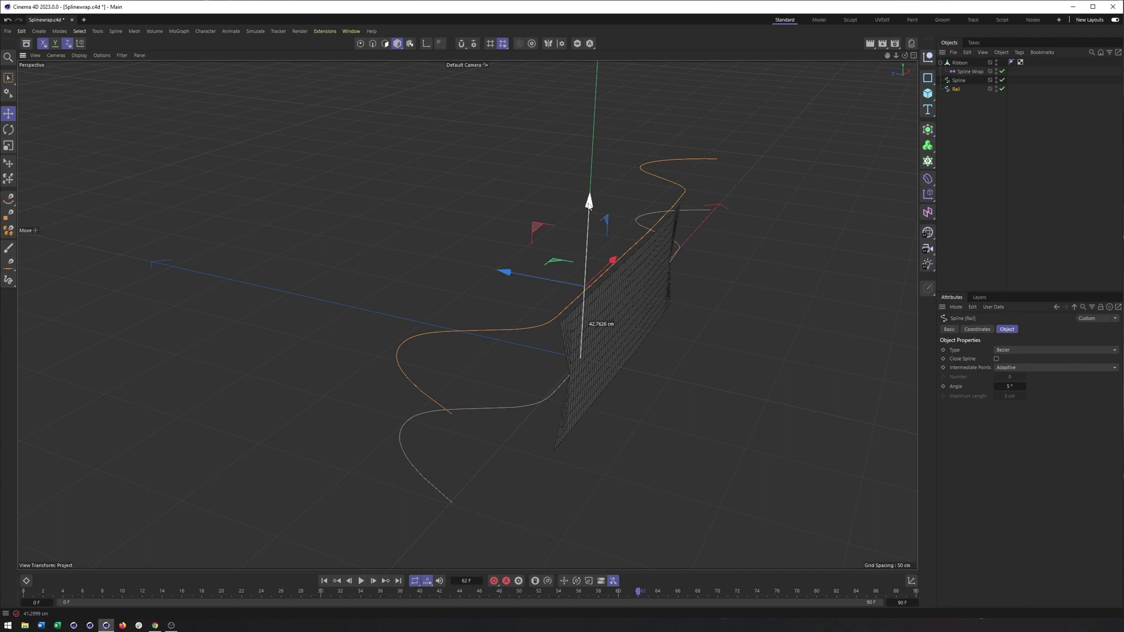
Step: Assign the Rail spline to the Spline Wrap's Rail setting and view the ribbon along its length
{"action": "left_click", "coordinate": [968, 72]}
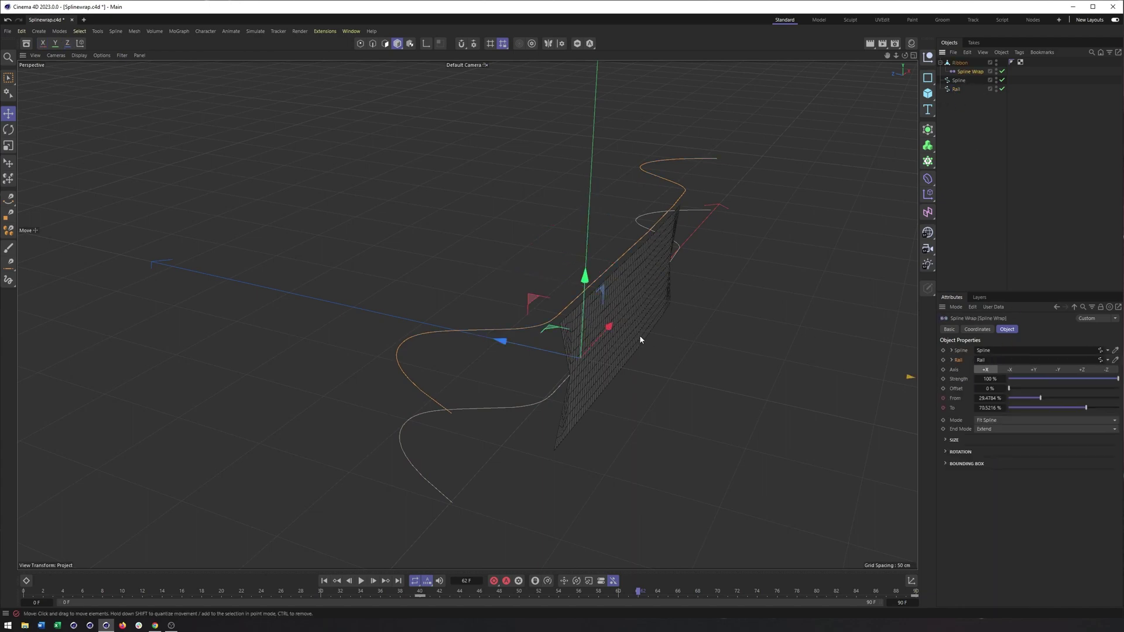
{"action": "left_click_drag", "start_coordinate": [639, 335], "coordinate": [692, 329], "text": "alt"}
{"action": "left_click_drag", "start_coordinate": [657, 242], "coordinate": [734, 264], "text": "alt"}
Step: Try shifting the Rail spline along Z to tilt the ribbon, and delete the Rail spline
{"action": "left_click", "coordinate": [956, 89]}
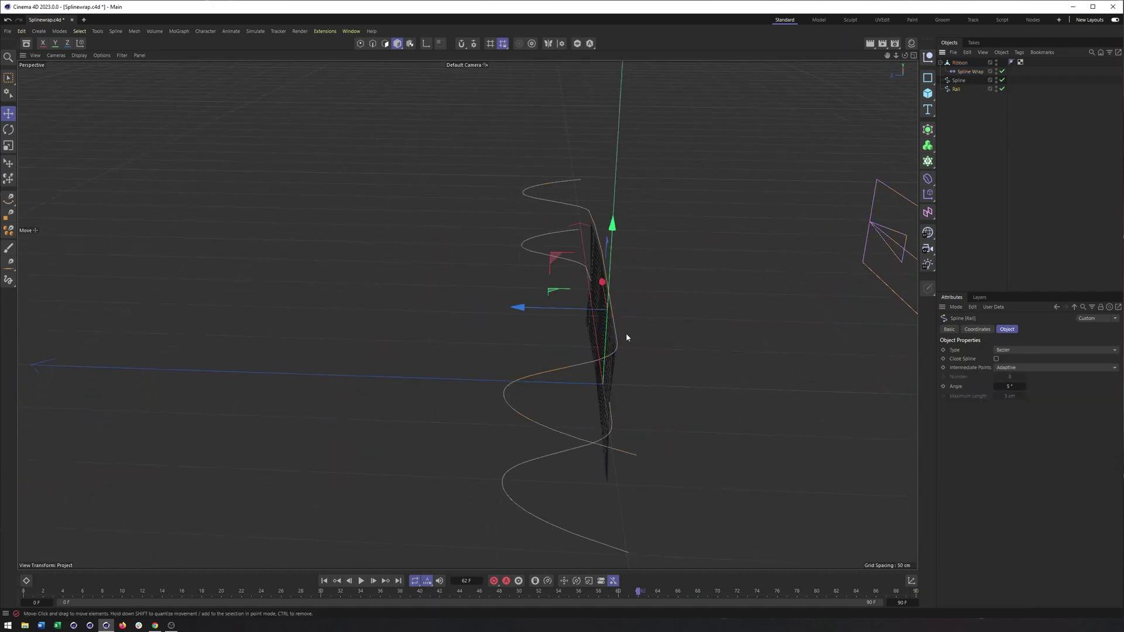
{"action": "left_click_drag", "start_coordinate": [521, 306], "coordinate": [592, 377]}
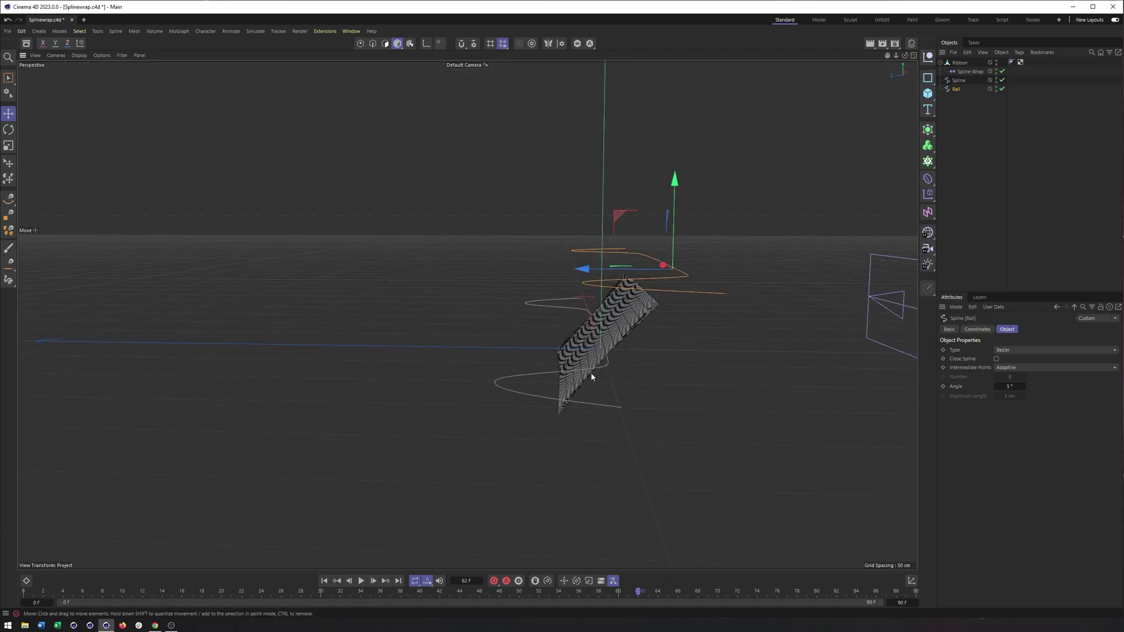
{"action": "left_click_drag", "start_coordinate": [688, 267], "coordinate": [644, 375], "text": "alt"}
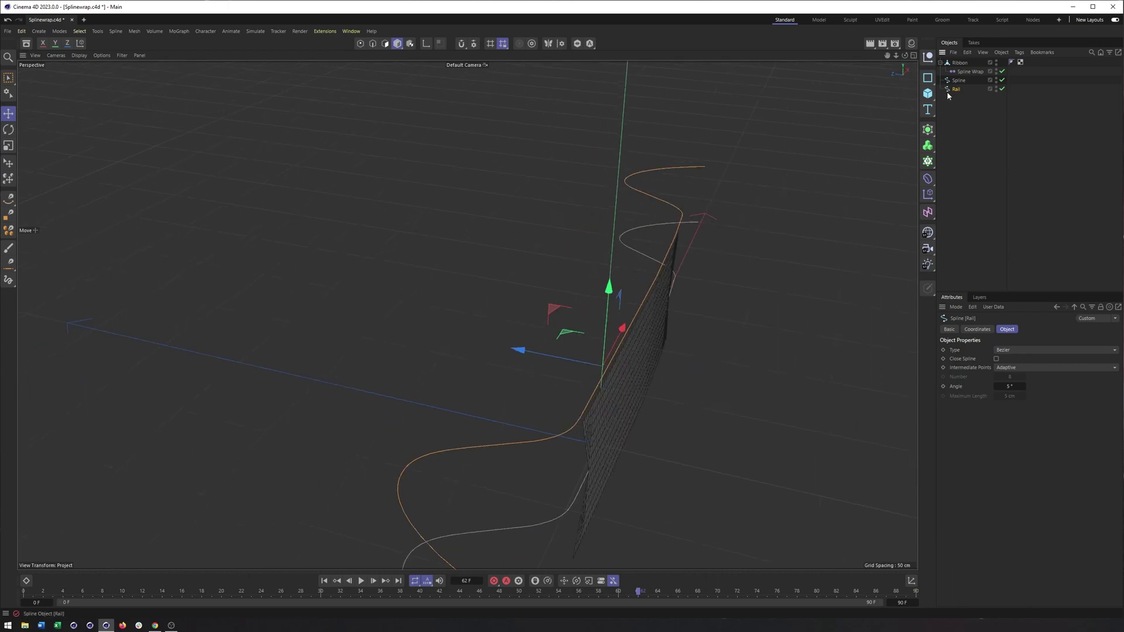
{"action": "key", "text": "Delete"}
Step: Select the Spline Wrap deformer, advance the timeline to frame 90, and frame the whole ribbon
{"action": "left_click", "coordinate": [972, 71]}
{"action": "left_click_drag", "start_coordinate": [642, 376], "coordinate": [653, 372], "text": "alt"}
{"action": "left_click_drag", "start_coordinate": [709, 325], "coordinate": [699, 346], "text": "alt"}
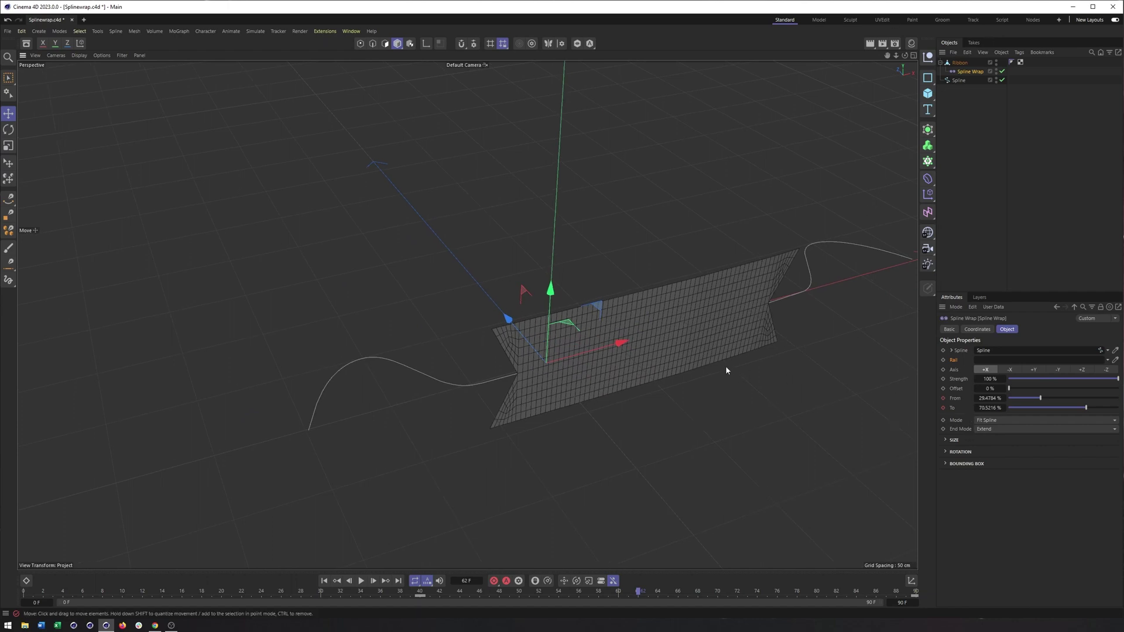
{"action": "left_click_drag", "start_coordinate": [725, 371], "coordinate": [732, 374], "text": "alt"}
{"action": "left_click_drag", "start_coordinate": [697, 417], "coordinate": [680, 424], "text": "alt"}
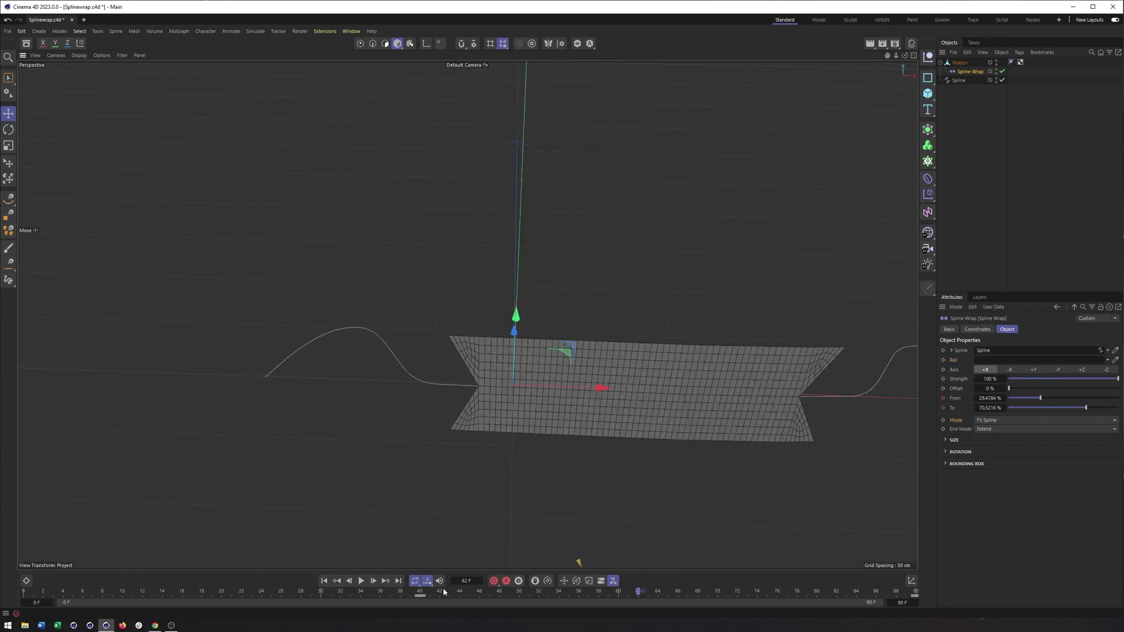
{"action": "left_click_drag", "start_coordinate": [627, 597], "coordinate": [915, 596]}
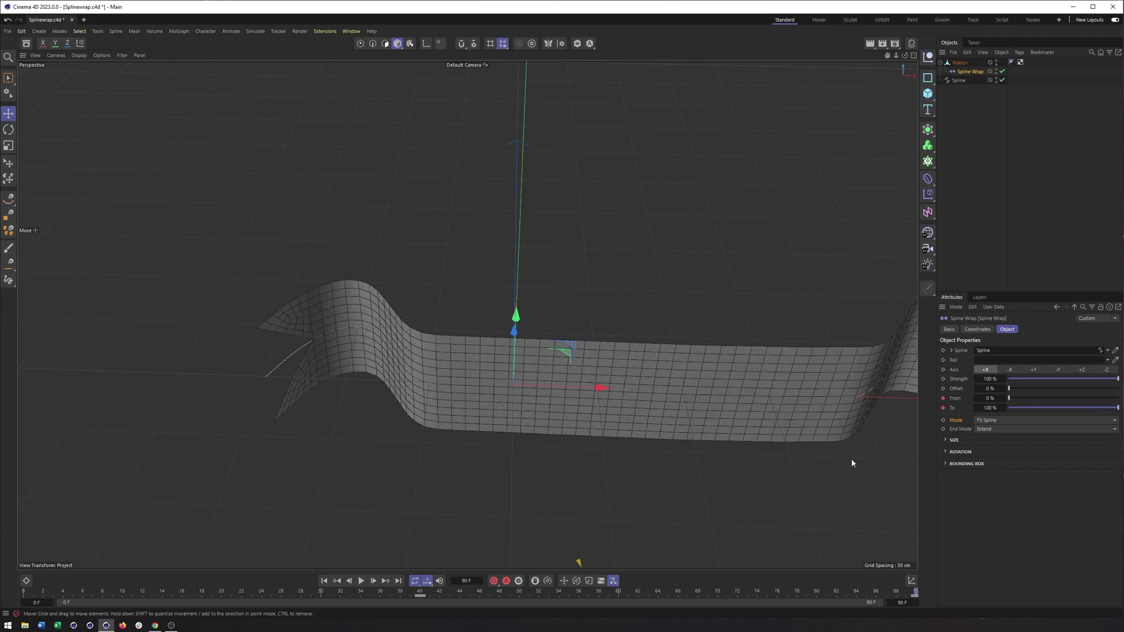
{"action": "middle_click_drag", "start_coordinate": [851, 459], "coordinate": [678, 366], "text": "alt"}
{"action": "scroll", "coordinate": [677, 366], "scroll_direction": "down", "scroll_amount": 1}
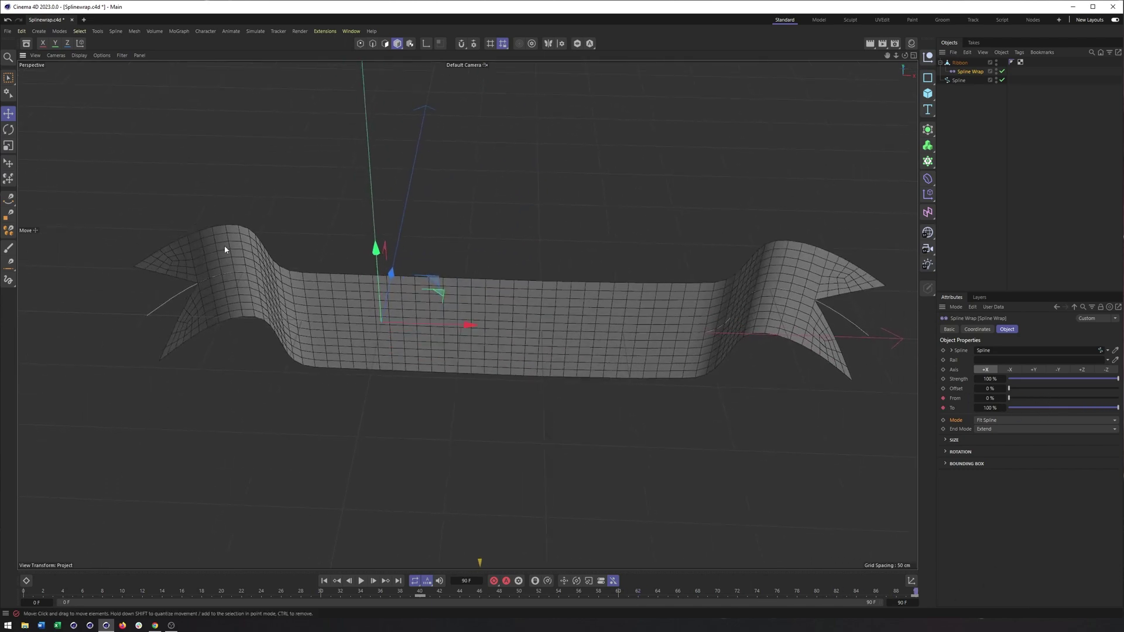
{"action": "middle_click_drag", "start_coordinate": [541, 308], "coordinate": [482, 336], "text": "alt"}
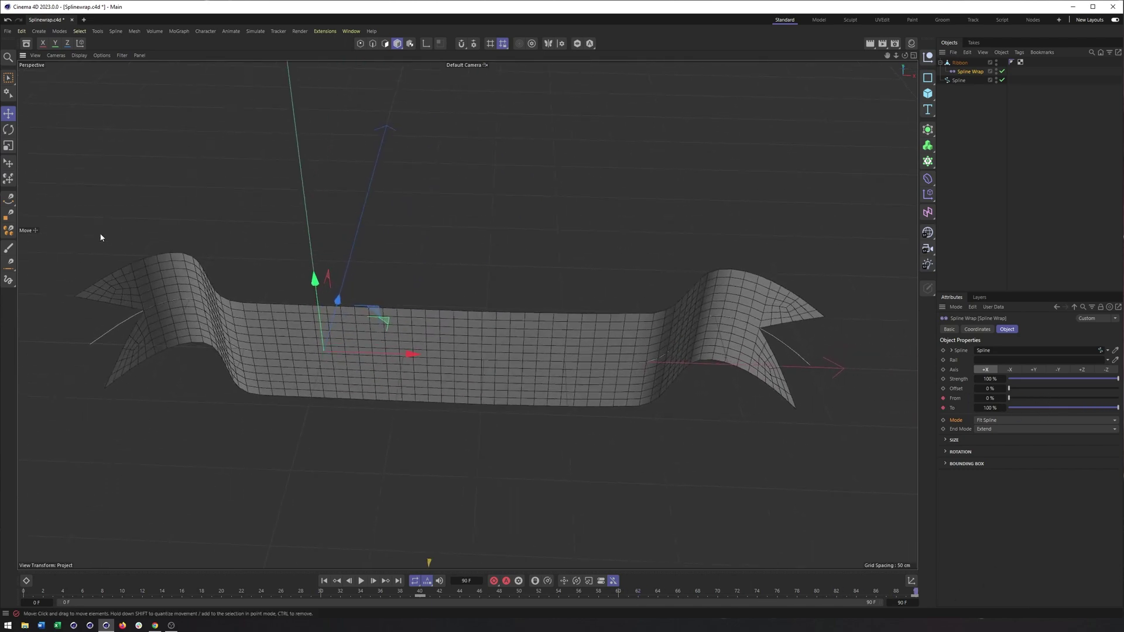
Step: Set the Spline Wrap's Mode to Keep Length and view its effect on the ribbon
{"action": "left_click", "coordinate": [991, 421]}
{"action": "left_click", "coordinate": [1021, 440]}
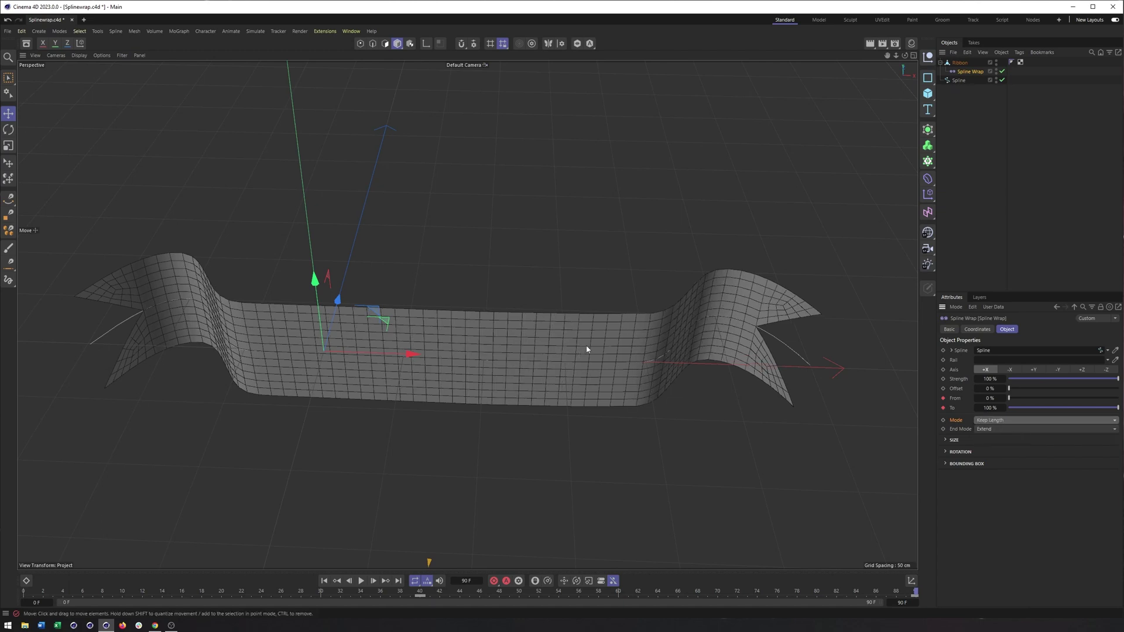
{"action": "left_click_drag", "start_coordinate": [862, 407], "coordinate": [617, 383], "text": "alt"}
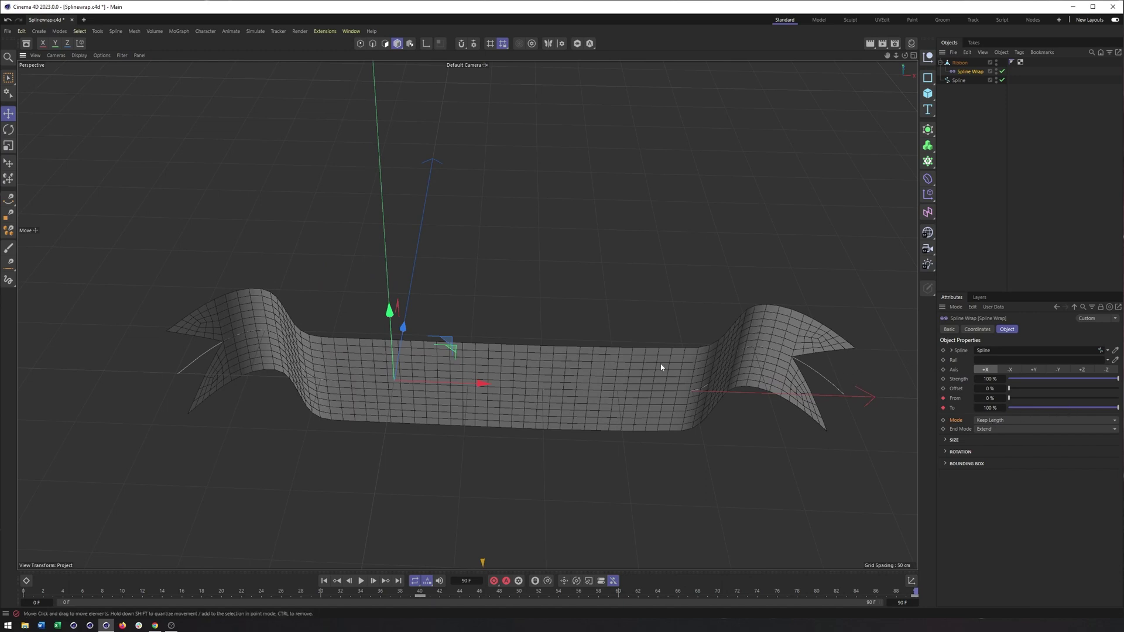
{"action": "left_click_drag", "start_coordinate": [660, 367], "coordinate": [622, 352], "text": "alt"}
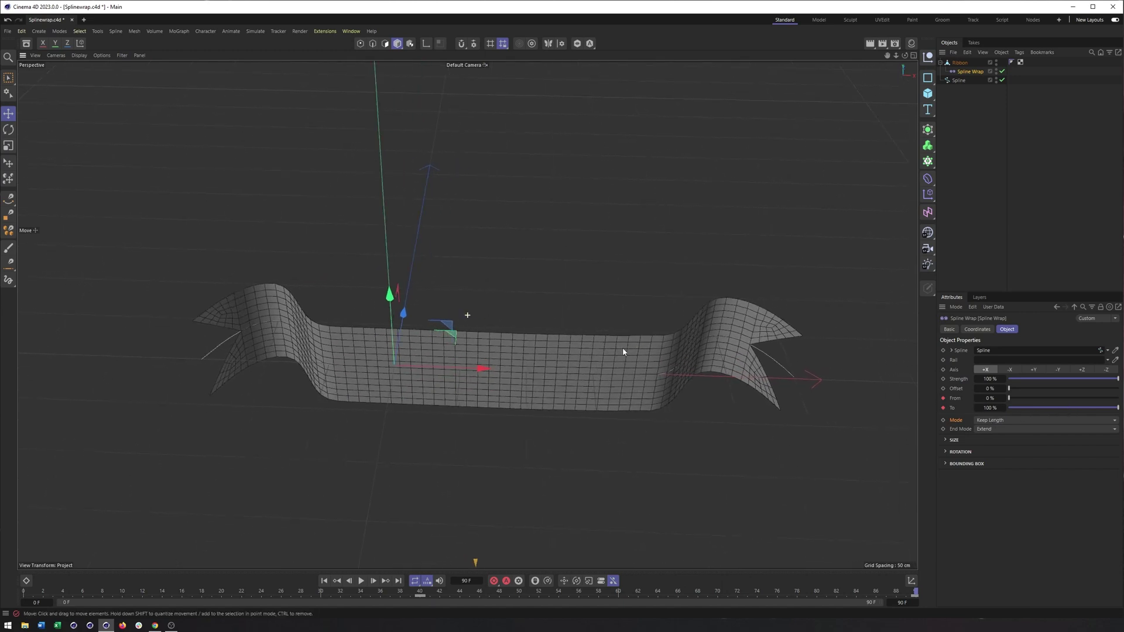
Step: Switch the Spline Wrap's Mode back to Fit Spline
{"action": "left_click", "coordinate": [1077, 421]}
{"action": "left_click", "coordinate": [1061, 420]}
{"action": "left_click", "coordinate": [1060, 420]}
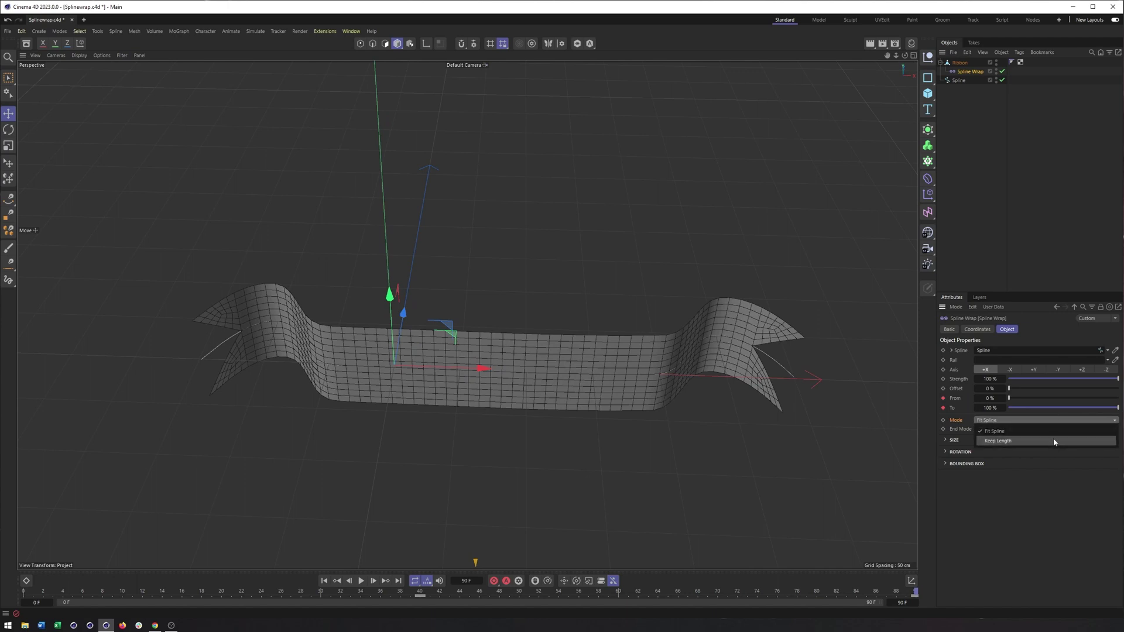
{"action": "left_click", "coordinate": [1054, 434]}
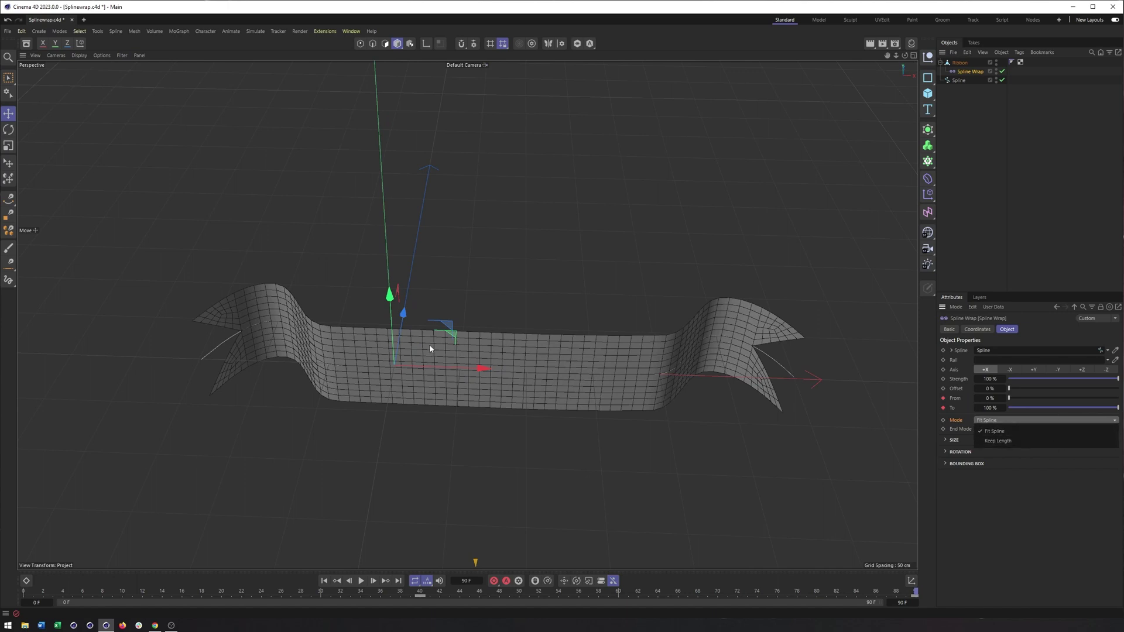
{"action": "mouse_move", "coordinate": [607, 366]}
{"action": "left_mouse_down", "text": "alt"}
{"action": "mouse_move", "coordinate": [586, 369]}
{"action": "mouse_move", "coordinate": [618, 360]}
{"action": "left_mouse_up", "text": "alt"}
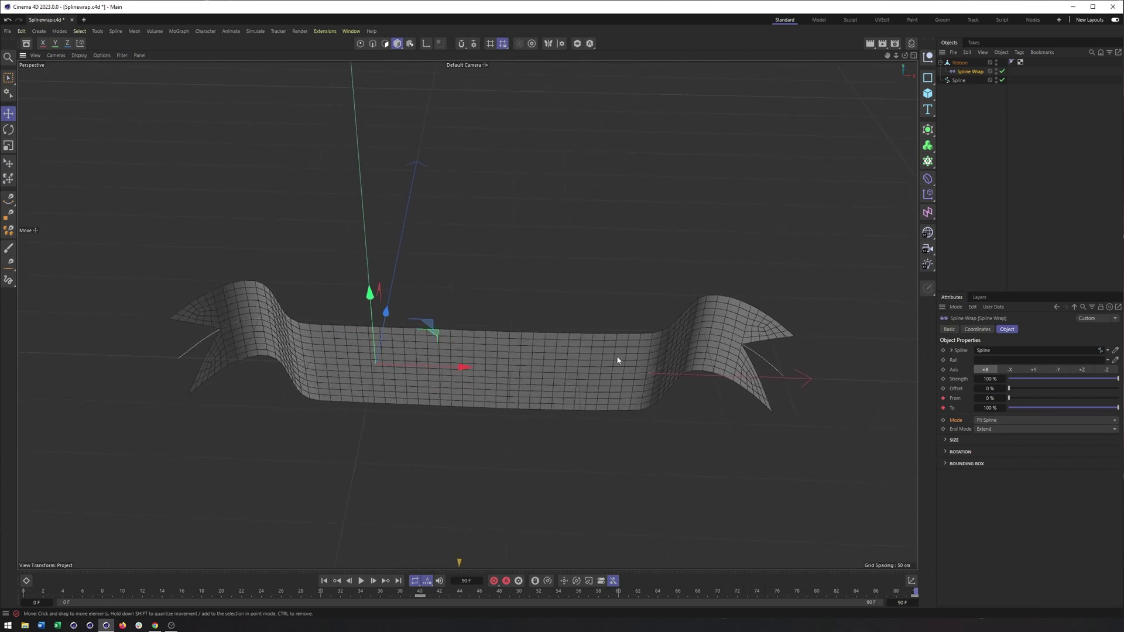
Step: Expand the Spline Wrap's Size settings and lower the Size curve's start point to zero to taper one end of the ribbon
{"action": "left_click", "coordinate": [958, 440]}
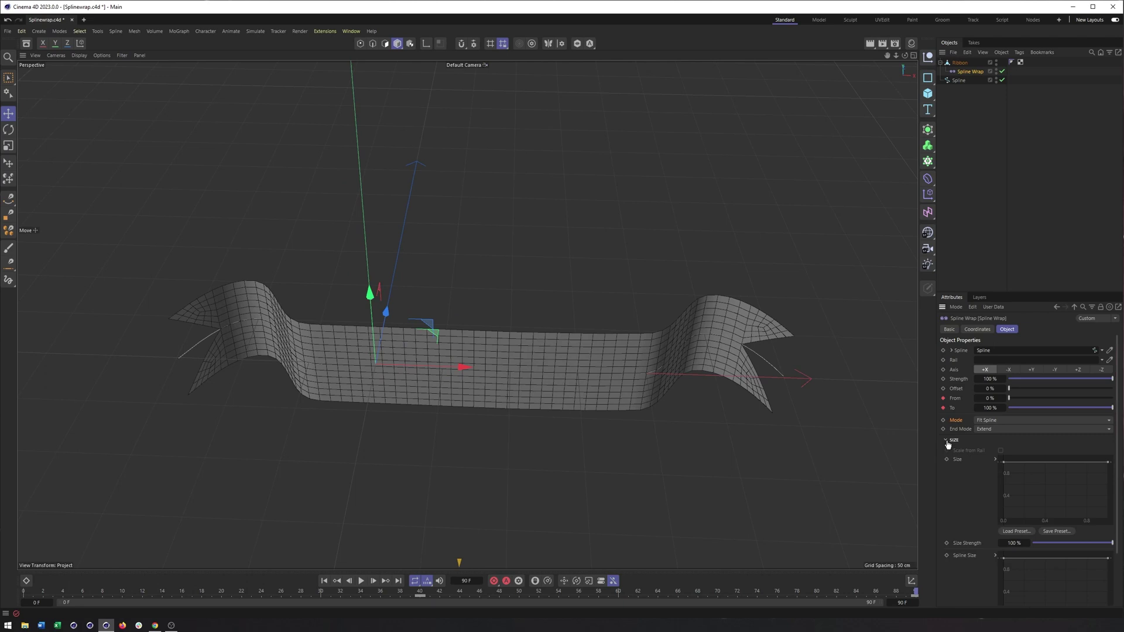
{"action": "left_click_drag", "start_coordinate": [659, 393], "coordinate": [703, 375], "text": "alt"}
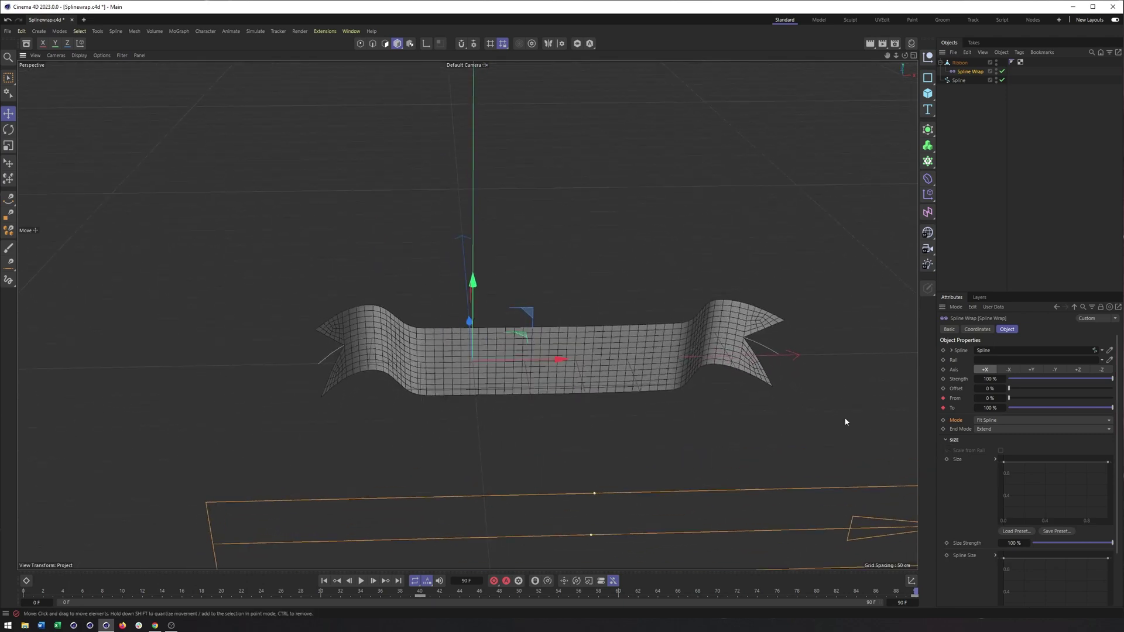
{"action": "left_click_drag", "start_coordinate": [1002, 468], "coordinate": [982, 516]}
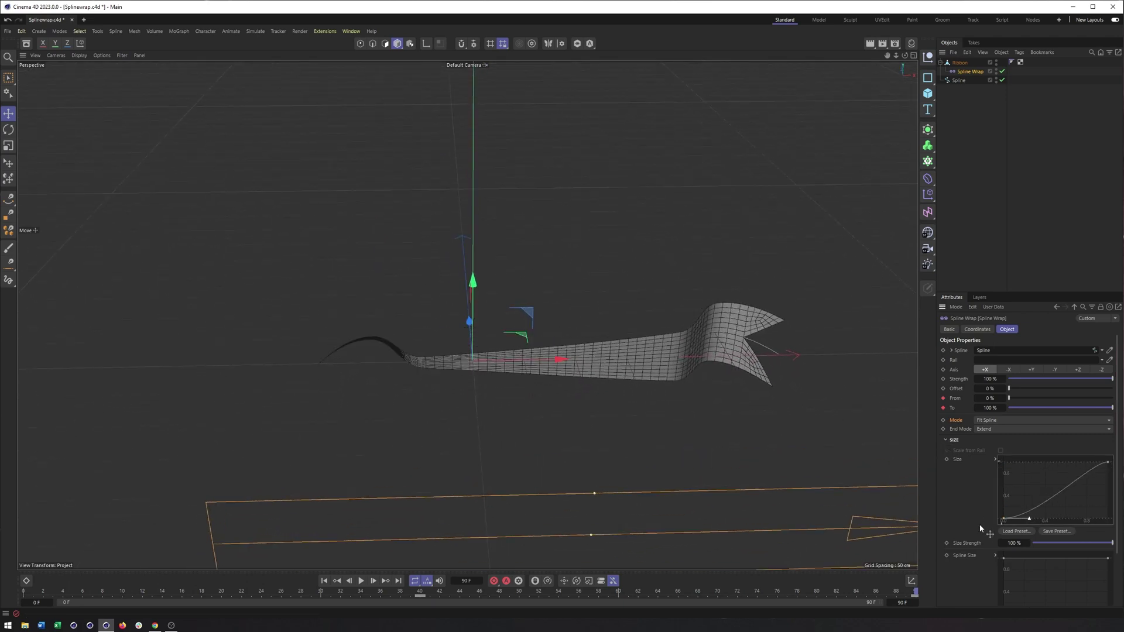
{"action": "left_click_drag", "start_coordinate": [706, 434], "coordinate": [677, 419], "text": "alt"}
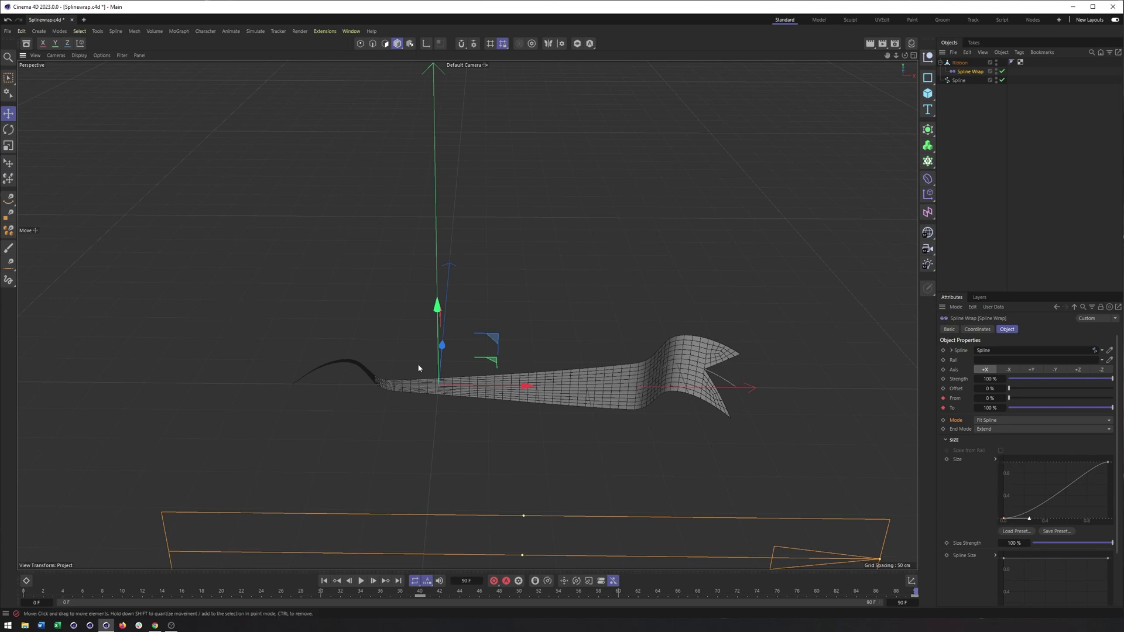
{"action": "middle_click_drag", "start_coordinate": [313, 351], "coordinate": [413, 348], "text": "alt"}
{"action": "left_click_drag", "start_coordinate": [396, 378], "coordinate": [458, 396], "text": "alt"}
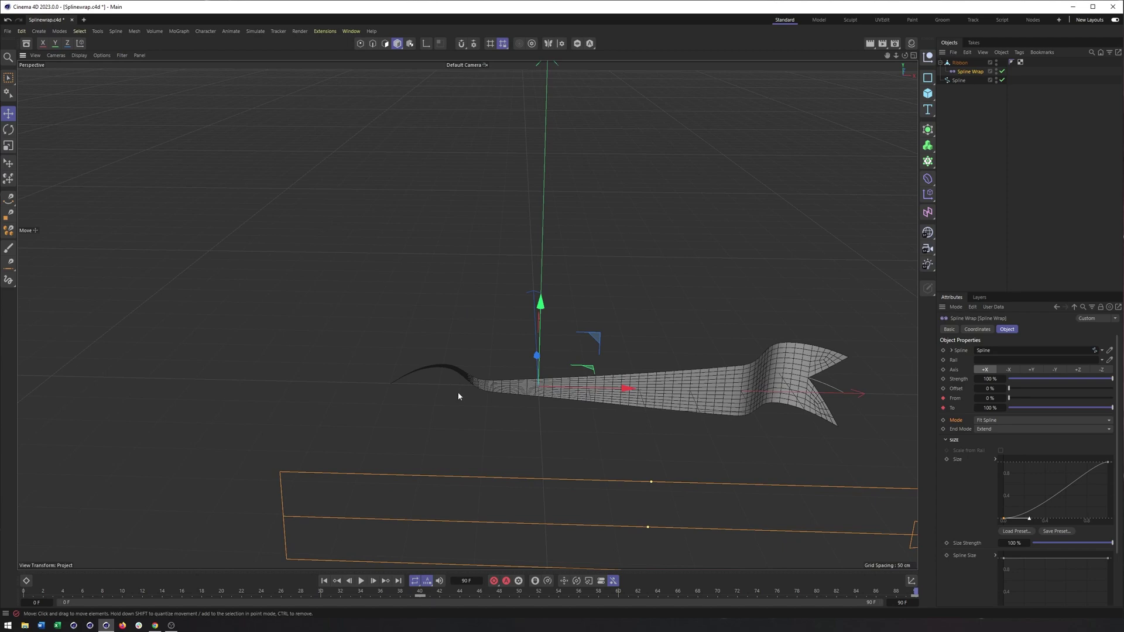
{"action": "left_click_drag", "start_coordinate": [612, 410], "coordinate": [576, 432], "text": "alt"}
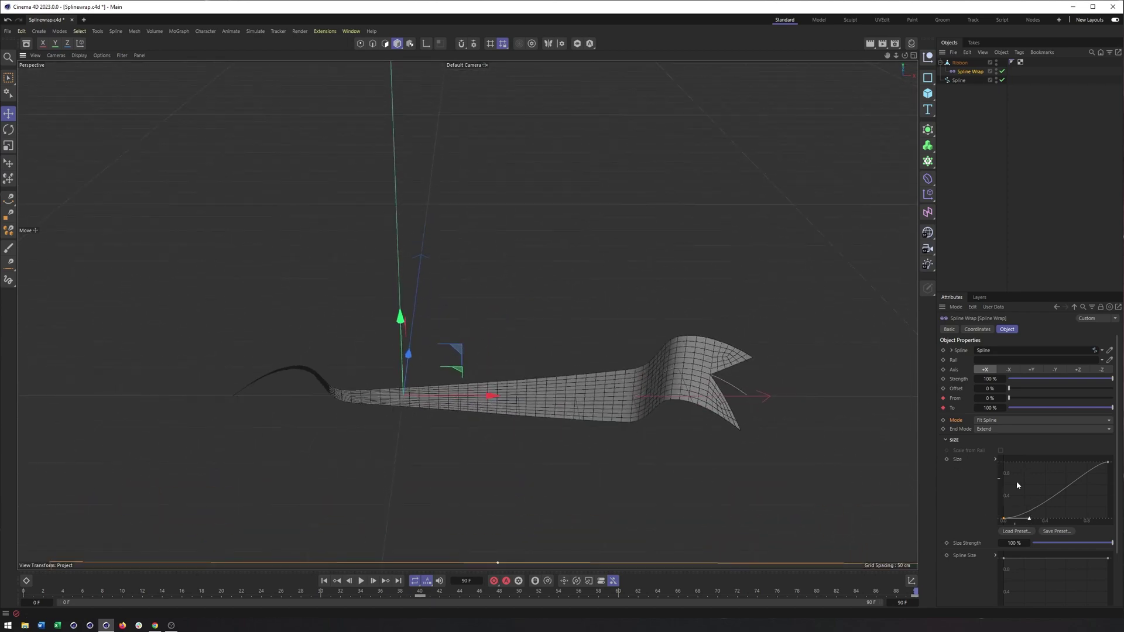
Step: Add a middle point to the Size curve, lower it to pinch the ribbon, and raise the curve's start point to restore the tapered end
{"action": "left_click_drag", "start_coordinate": [1030, 520], "coordinate": [1029, 485]}
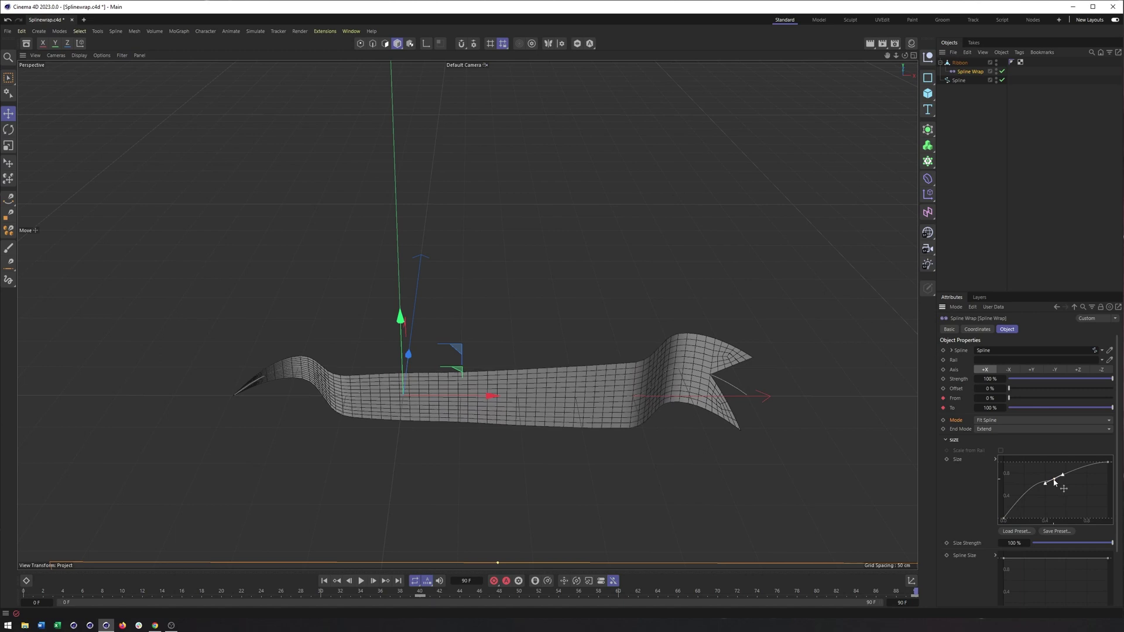
{"action": "mouse_move", "coordinate": [1054, 481]}
{"action": "left_mouse_down"}
{"action": "mouse_move", "coordinate": [1057, 498]}
{"action": "mouse_move", "coordinate": [1063, 472]}
{"action": "mouse_move", "coordinate": [1062, 500]}
{"action": "mouse_move", "coordinate": [1073, 492]}
{"action": "left_mouse_up"}
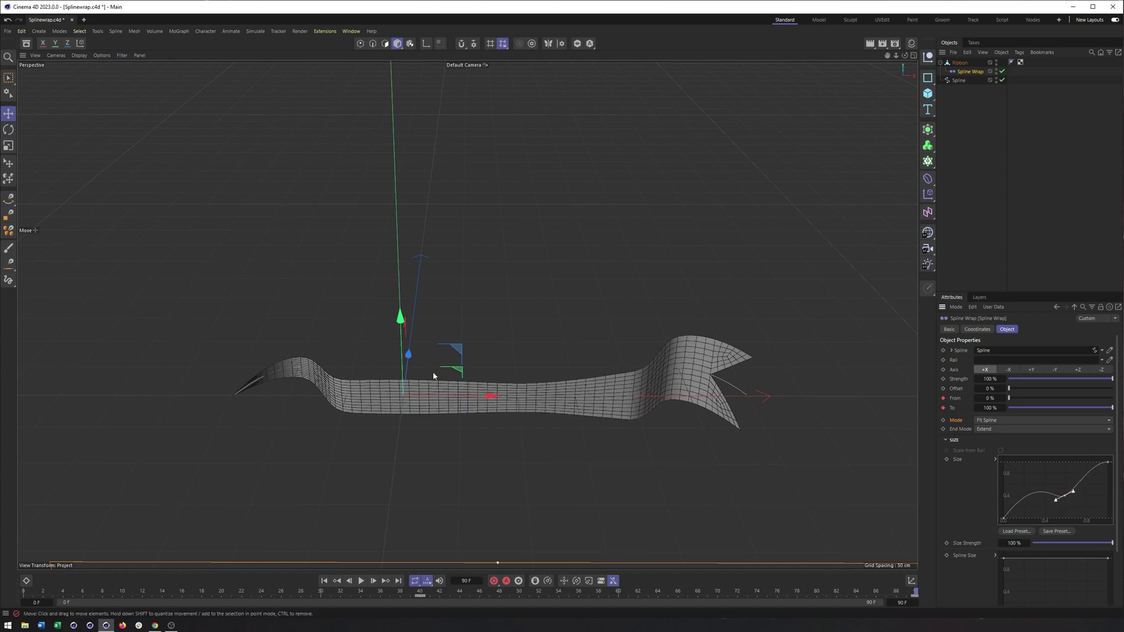
{"action": "left_click_drag", "start_coordinate": [1004, 520], "coordinate": [985, 469]}
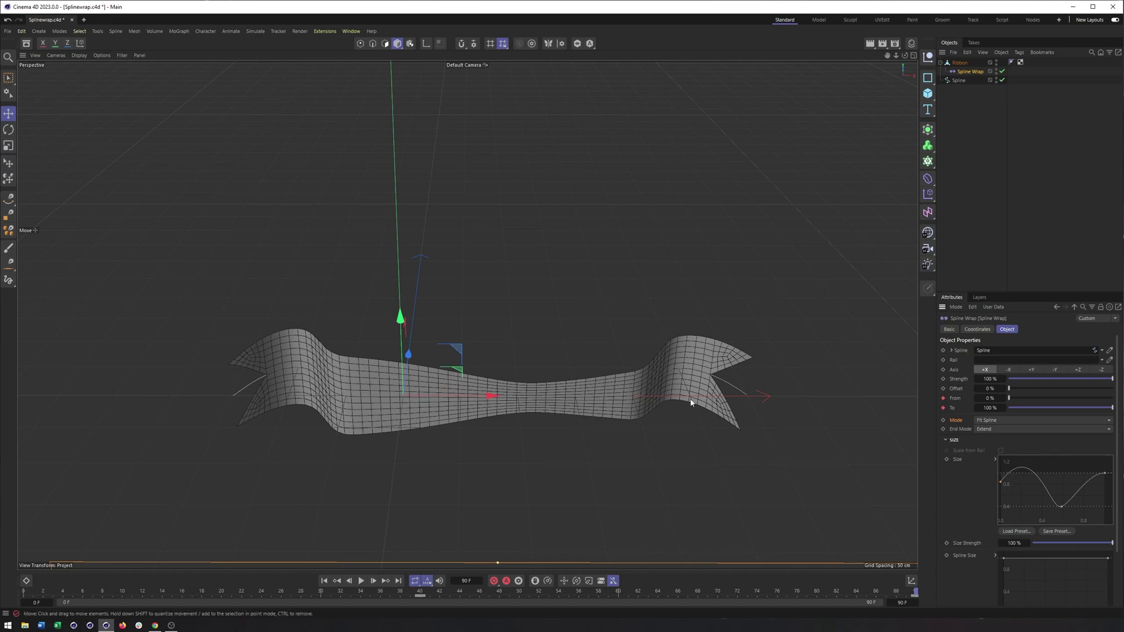
Step: Reset the Spline Wrap's Size curve to its default
{"action": "left_click_drag", "start_coordinate": [691, 402], "coordinate": [639, 358], "text": "alt"}
{"action": "right_click", "coordinate": [1026, 487]}
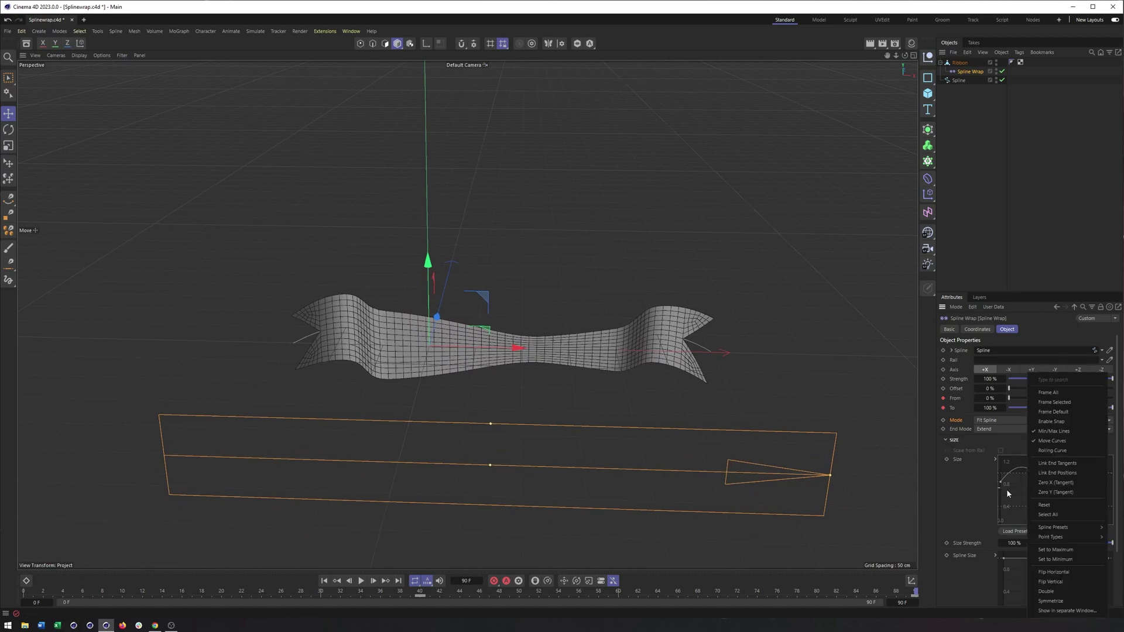
{"action": "left_click", "coordinate": [1044, 505]}
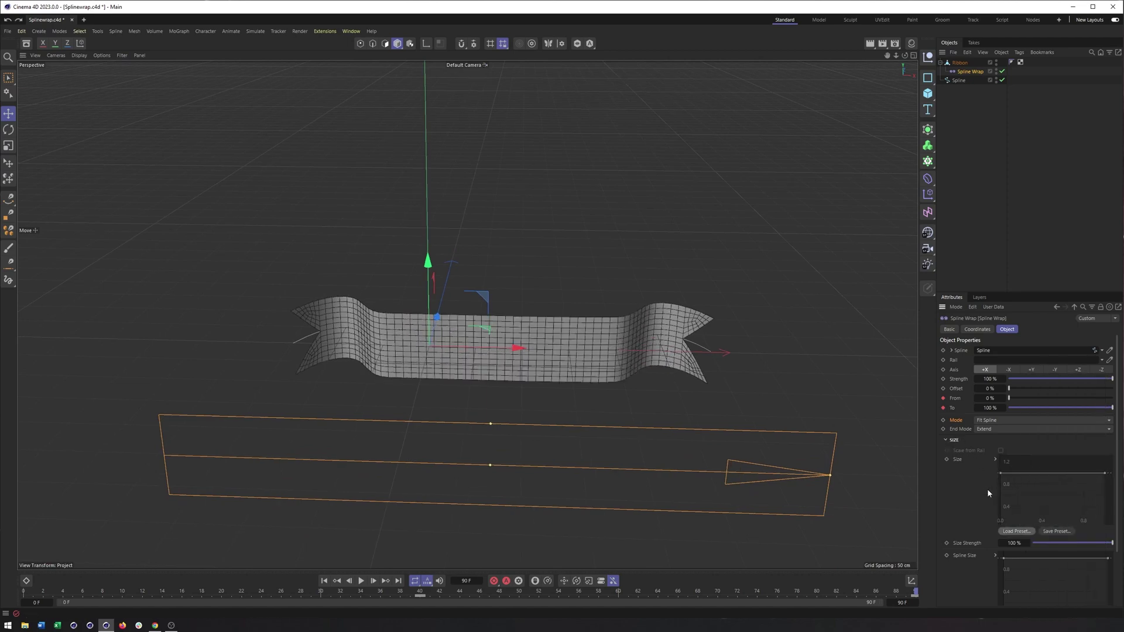
Step: Collapse the Size settings, expand Rotation, and raise the Rotation curve's start point to the maximum to twist the ribbon
{"action": "left_click", "coordinate": [945, 440]}
{"action": "left_click", "coordinate": [945, 452]}
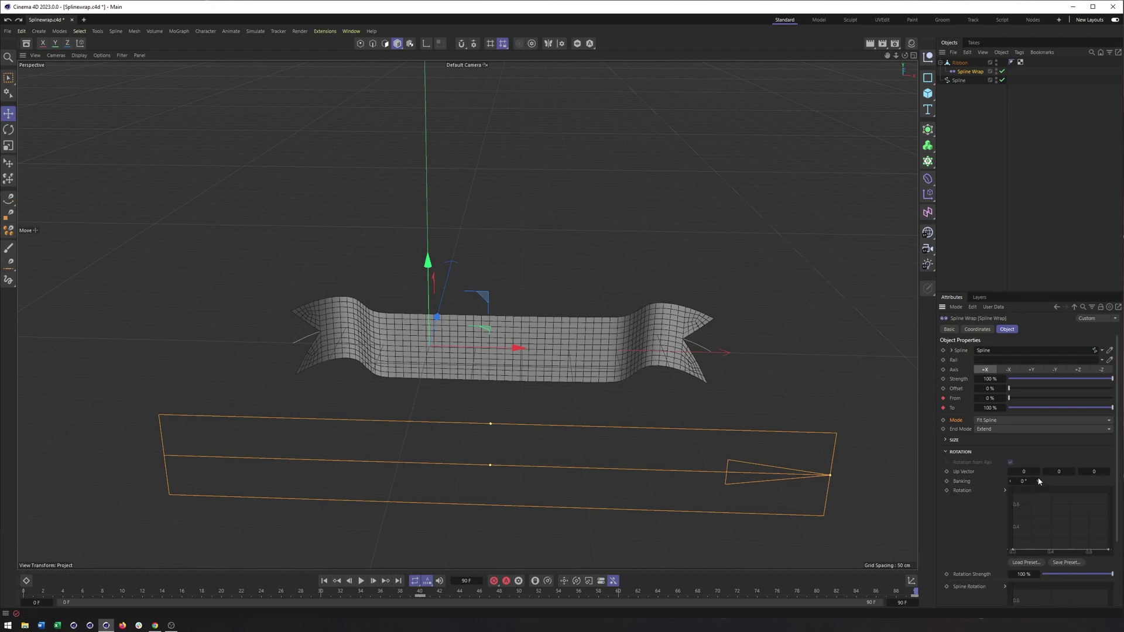
{"action": "mouse_move", "coordinate": [1039, 480]}
{"action": "left_mouse_down"}
{"action": "mouse_move", "coordinate": [1088, 480]}
{"action": "mouse_move", "coordinate": [1035, 482]}
{"action": "left_mouse_up"}
{"action": "left_click_drag", "start_coordinate": [1012, 554], "coordinate": [1016, 478]}
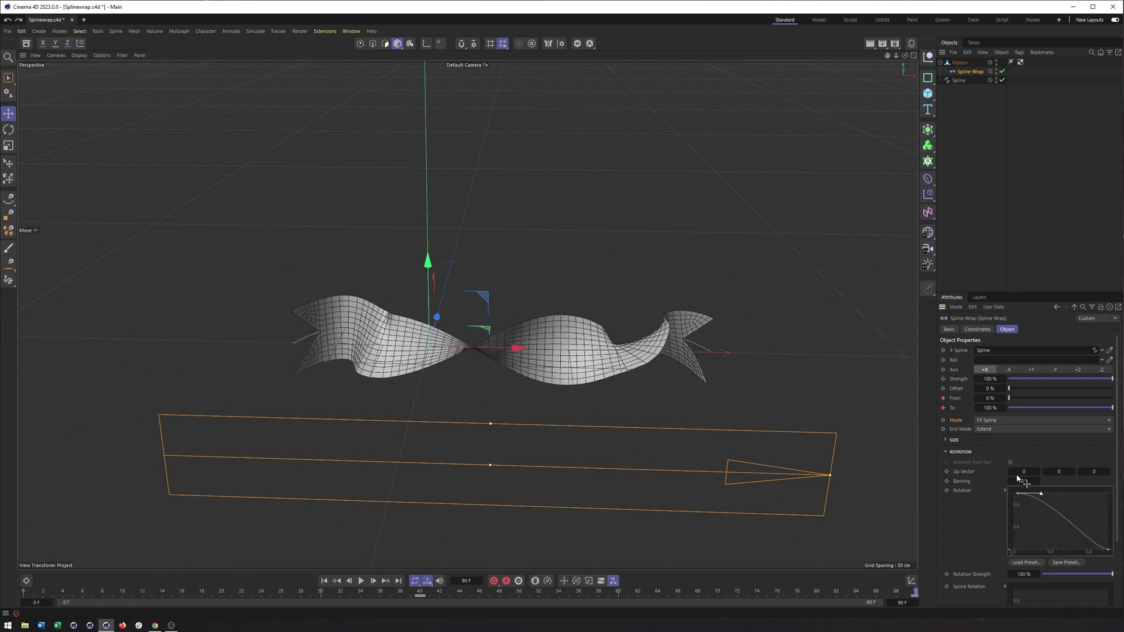
{"action": "left_click_drag", "start_coordinate": [606, 325], "coordinate": [597, 373], "text": "alt"}
{"action": "right_click_drag", "start_coordinate": [518, 355], "coordinate": [560, 322], "text": "alt"}
{"action": "middle_click_drag", "start_coordinate": [583, 357], "coordinate": [583, 373], "text": "alt"}
{"action": "right_click_drag", "start_coordinate": [582, 373], "coordinate": [606, 366], "text": "alt"}
{"action": "left_click_drag", "start_coordinate": [607, 369], "coordinate": [581, 333], "text": "alt"}
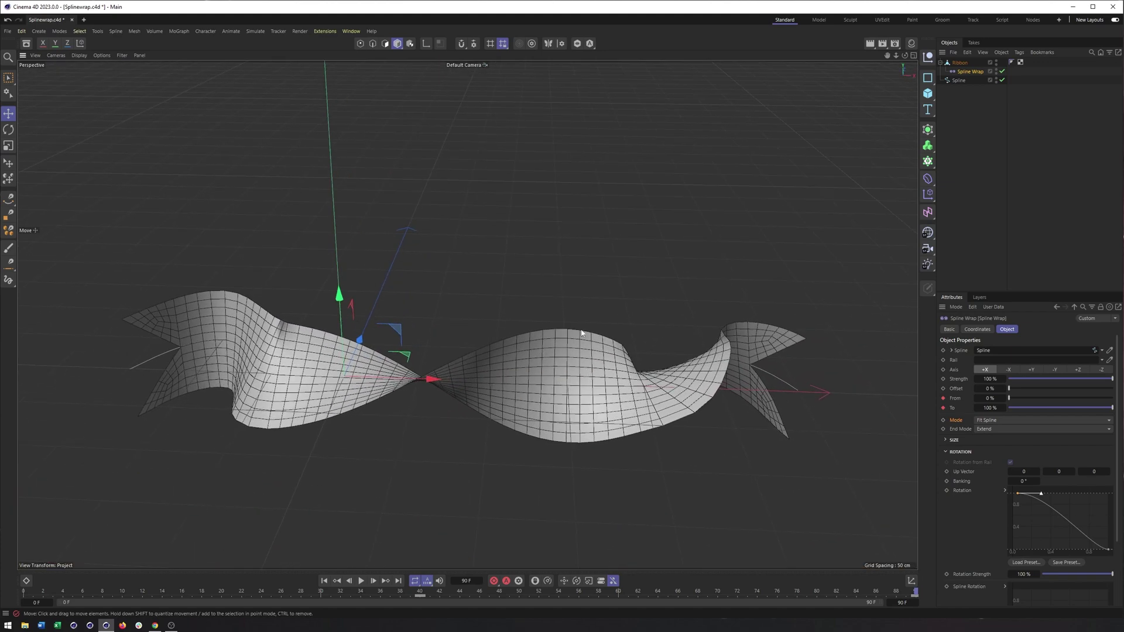
Step: Undo the Rotation curve change and look through the remaining Rotation settings
{"action": "key", "text": "ctrl+z"}
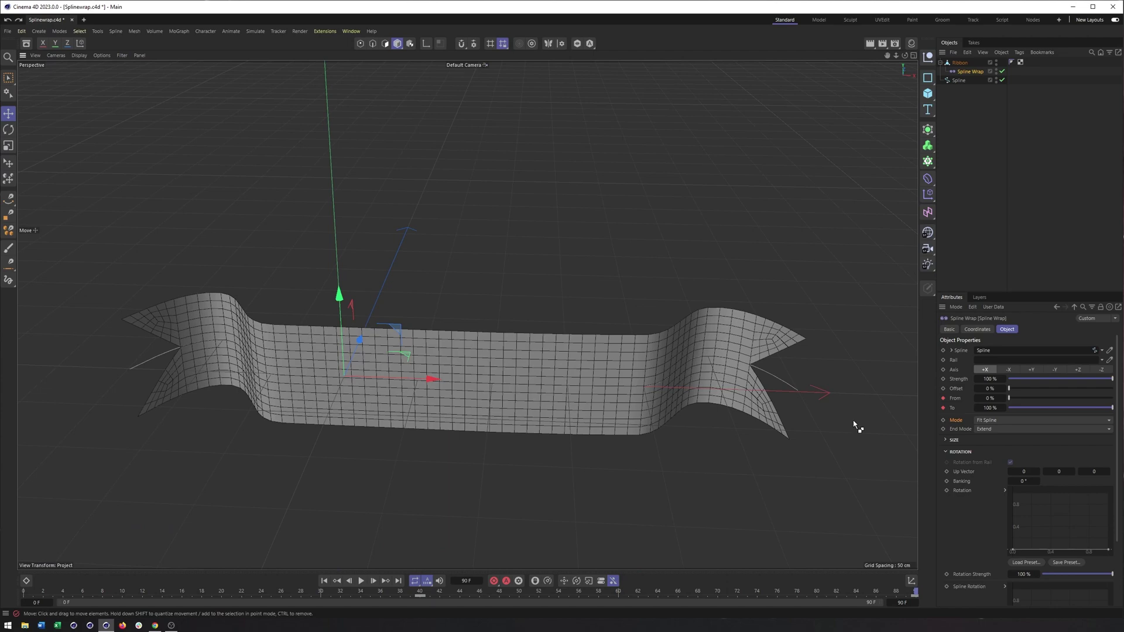
{"action": "left_click_drag", "start_coordinate": [1115, 435], "coordinate": [1115, 508]}
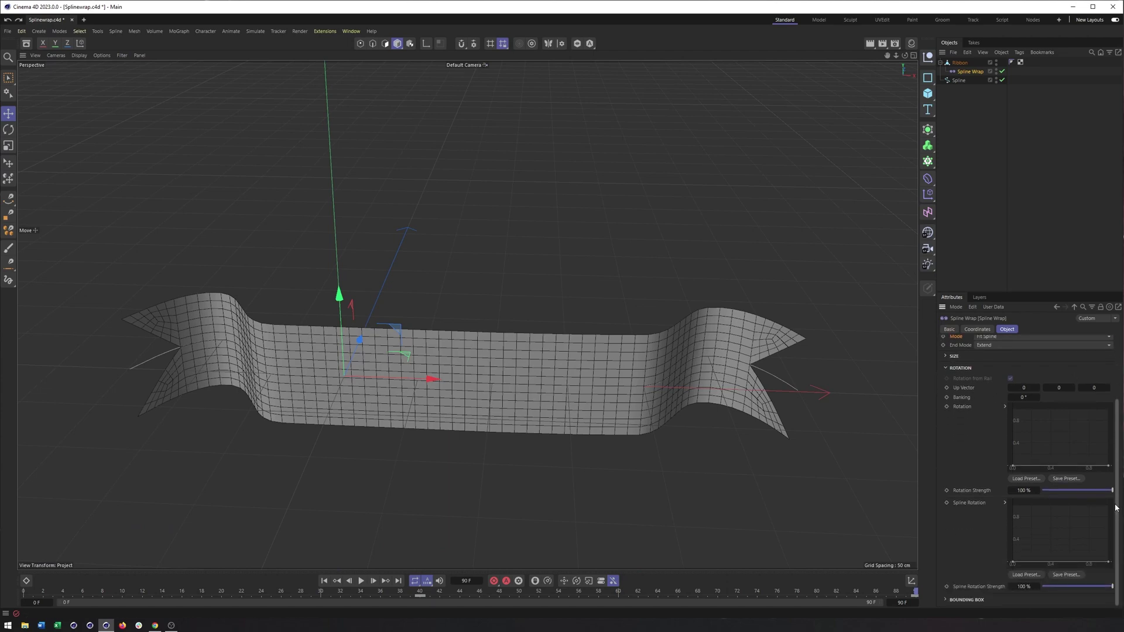
{"action": "scroll", "coordinate": [1115, 509], "scroll_direction": "up", "scroll_amount": 3}
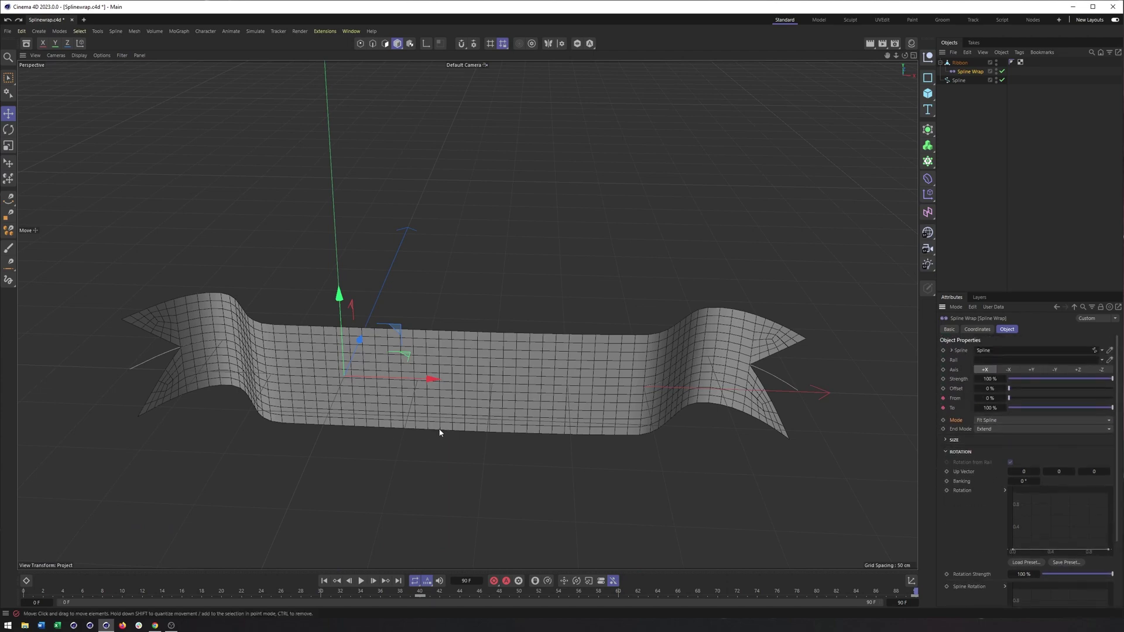
{"action": "left_click_drag", "start_coordinate": [439, 431], "coordinate": [484, 447], "text": "alt"}
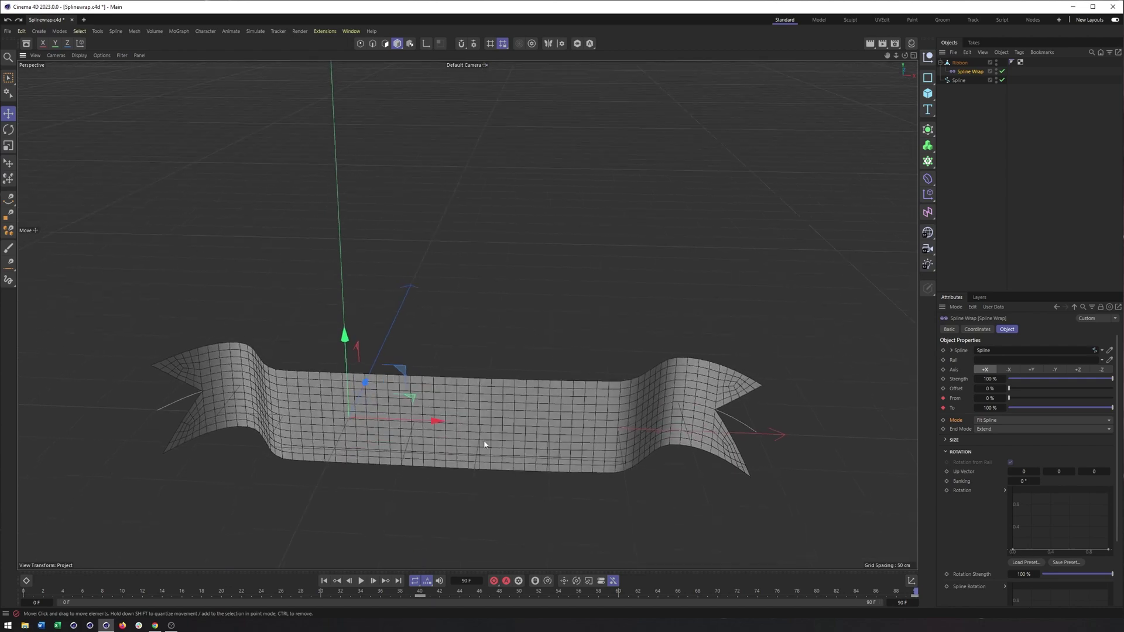
Step: Select the Spline in point mode and raise its two inner points to lift the ribbon's middle section
{"action": "left_click", "coordinate": [958, 80]}
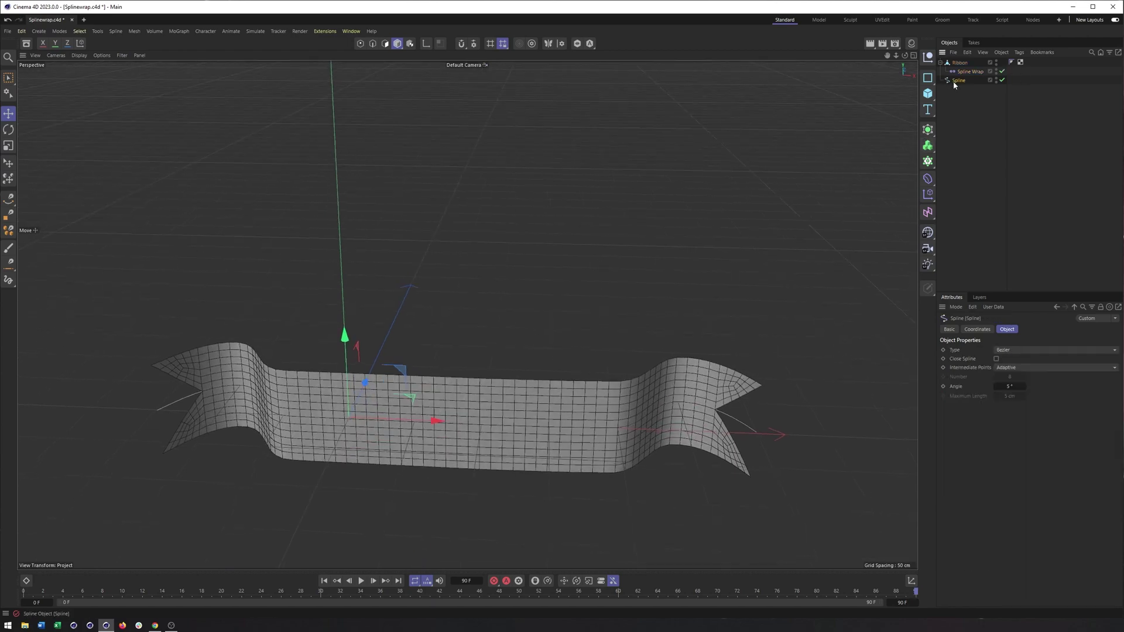
{"action": "left_click_drag", "start_coordinate": [667, 258], "coordinate": [656, 298], "text": "alt"}
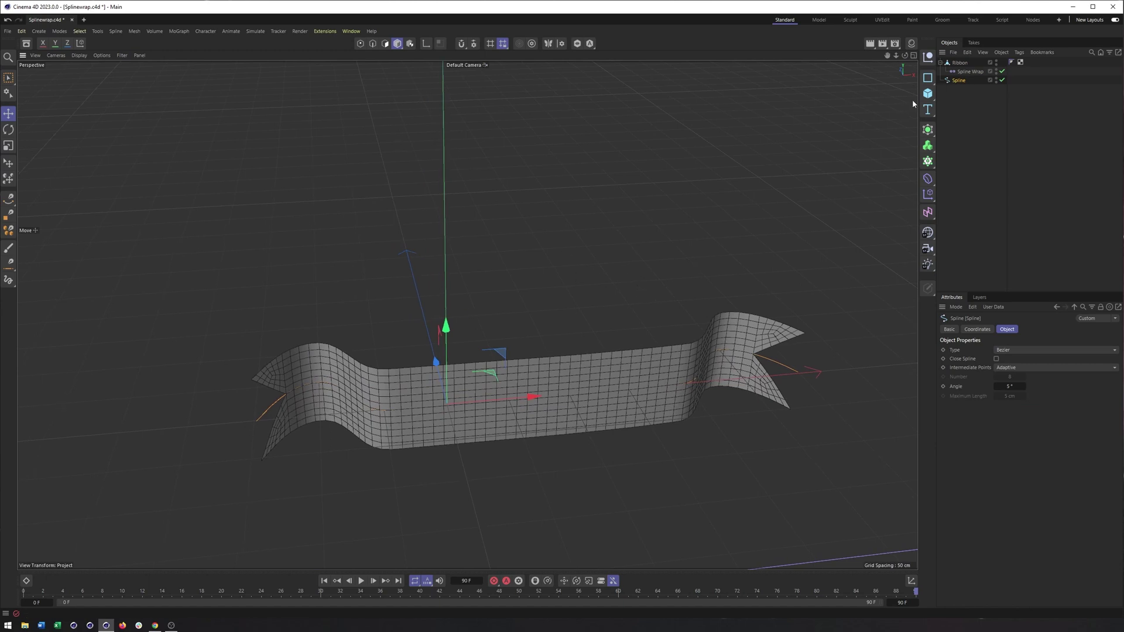
{"action": "left_click", "coordinate": [360, 43]}
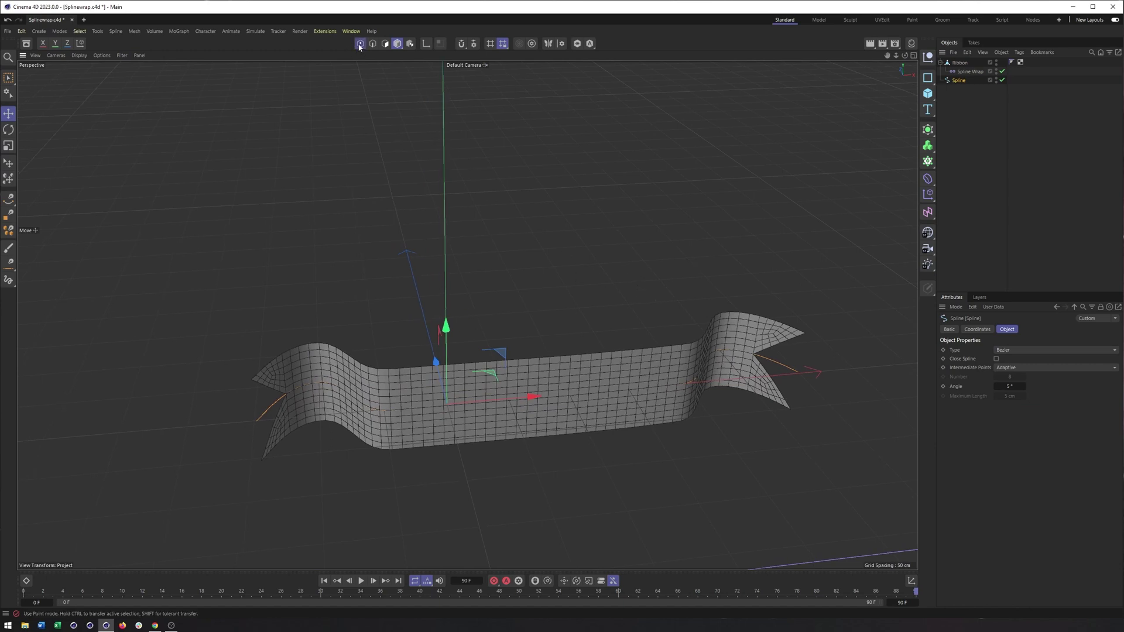
{"action": "left_click", "coordinate": [686, 385]}
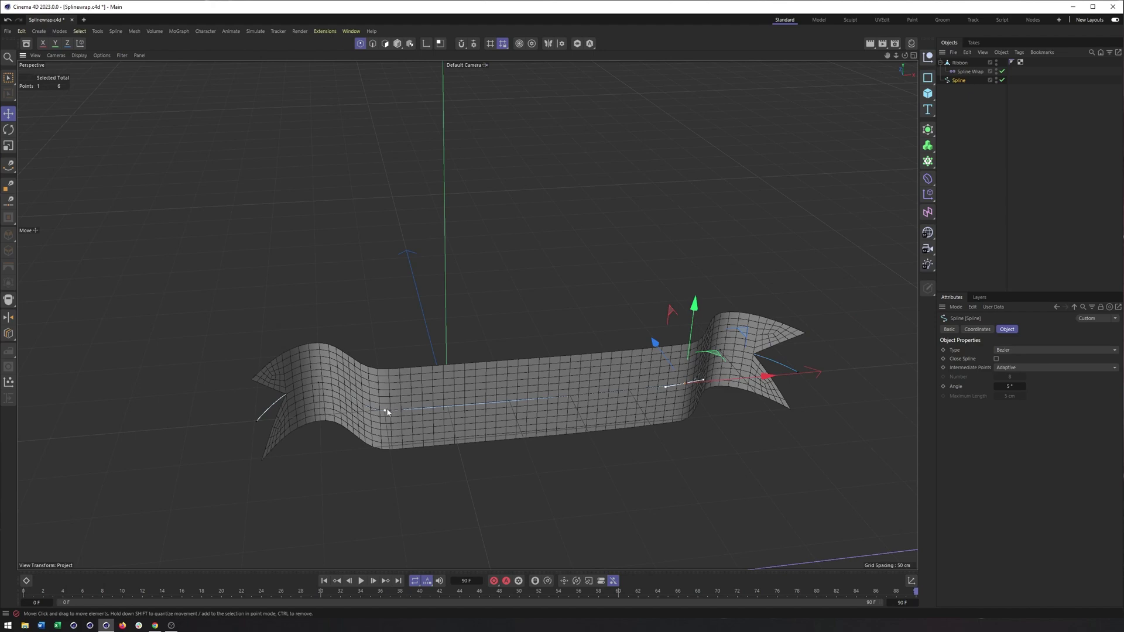
{"action": "left_click", "coordinate": [387, 411], "text": "shift"}
{"action": "left_click_drag", "start_coordinate": [540, 321], "coordinate": [358, 357]}
{"action": "key", "text": "ctrl+z"}
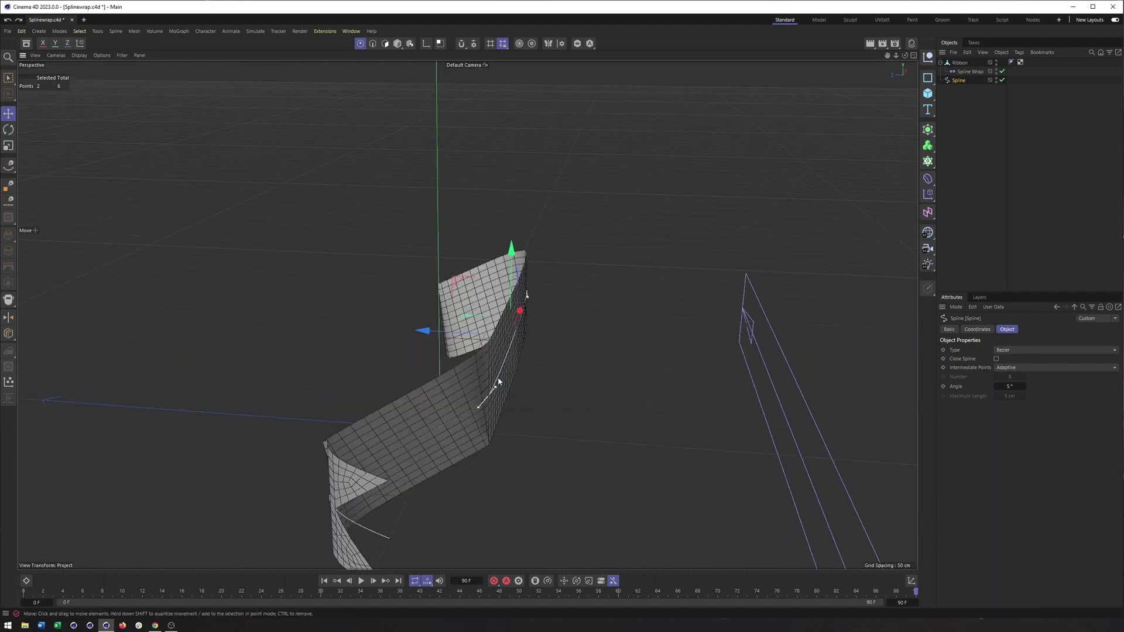
Step: Select the spline's two outer end points and shift them vertically
{"action": "left_click_drag", "start_coordinate": [498, 378], "coordinate": [364, 383], "text": "alt"}
{"action": "left_click", "coordinate": [316, 414]}
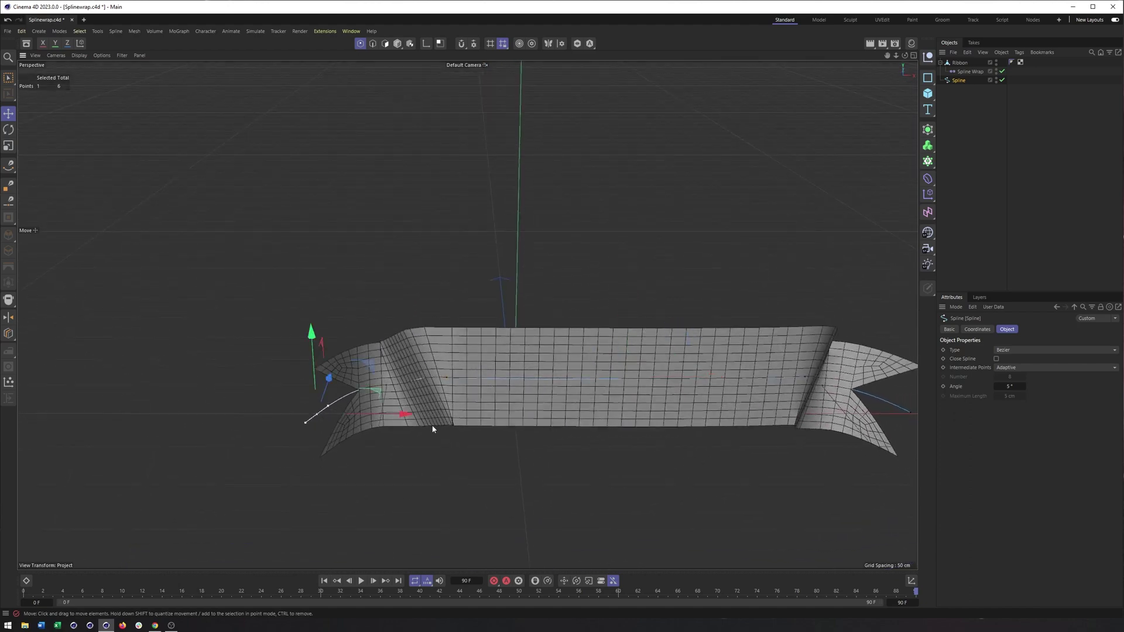
{"action": "left_click_drag", "start_coordinate": [432, 429], "coordinate": [662, 369], "text": "alt"}
{"action": "left_click", "coordinate": [727, 373], "text": "shift"}
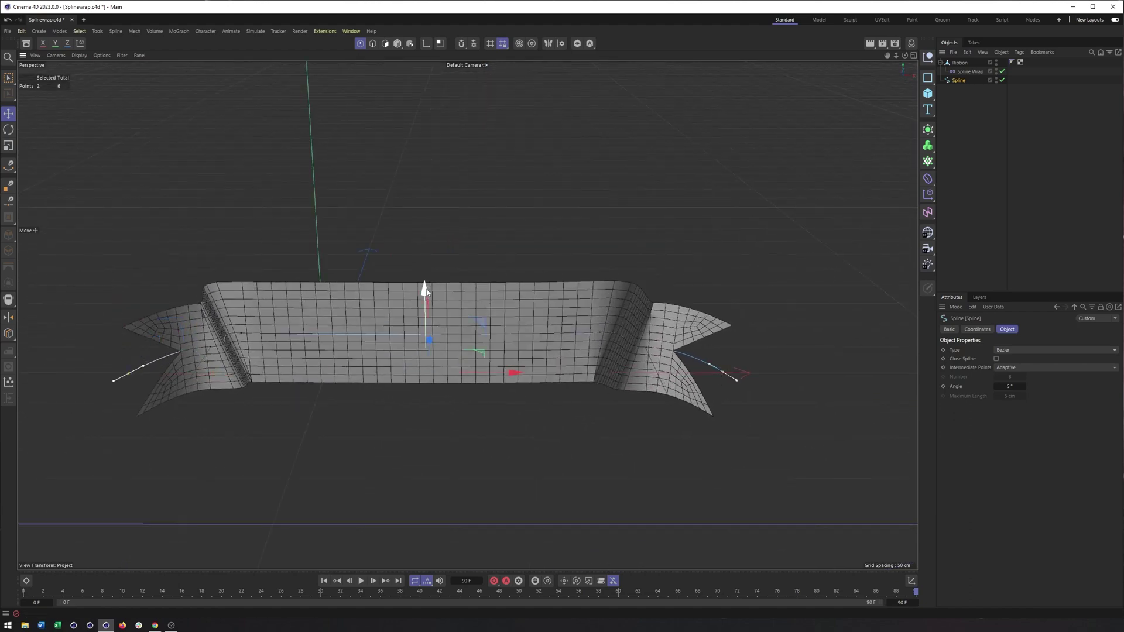
{"action": "left_click_drag", "start_coordinate": [427, 290], "coordinate": [557, 288]}
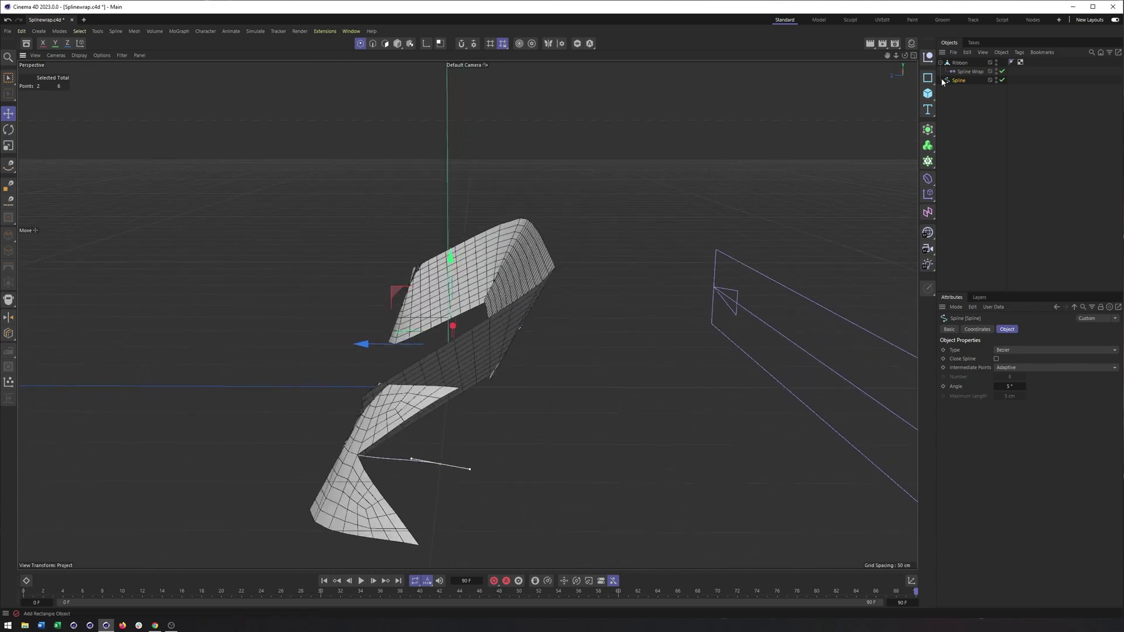
Step: Set the Spline Wrap's Banking to -25° to straighten the tilted ribbon, and inspect it from several angles
{"action": "left_click", "coordinate": [966, 71]}
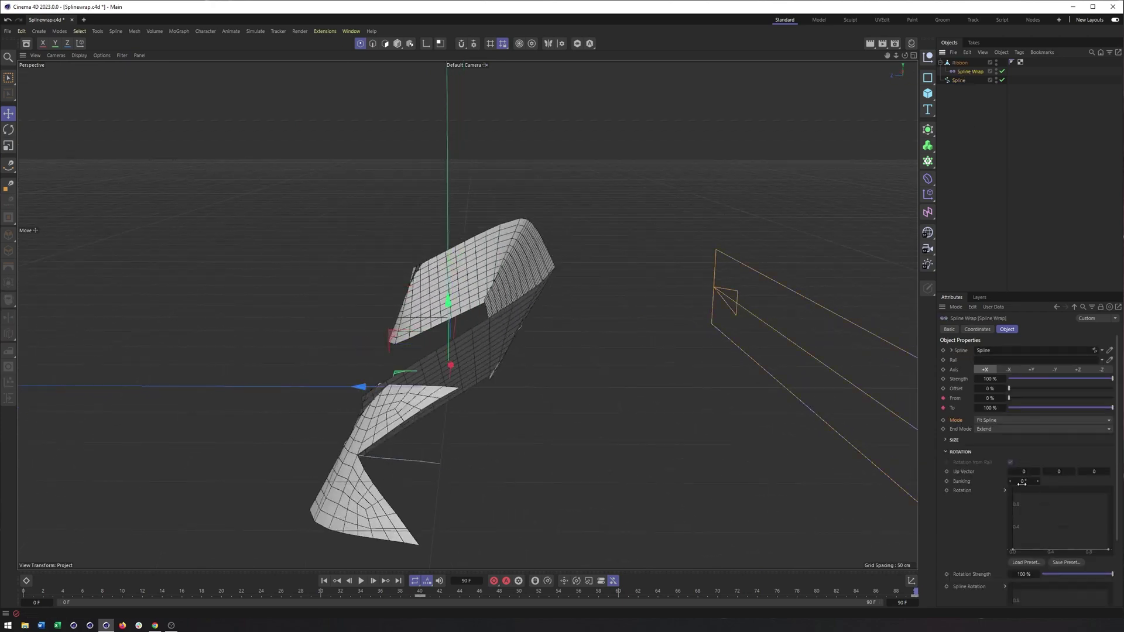
{"action": "left_click_drag", "start_coordinate": [1010, 486], "coordinate": [995, 486]}
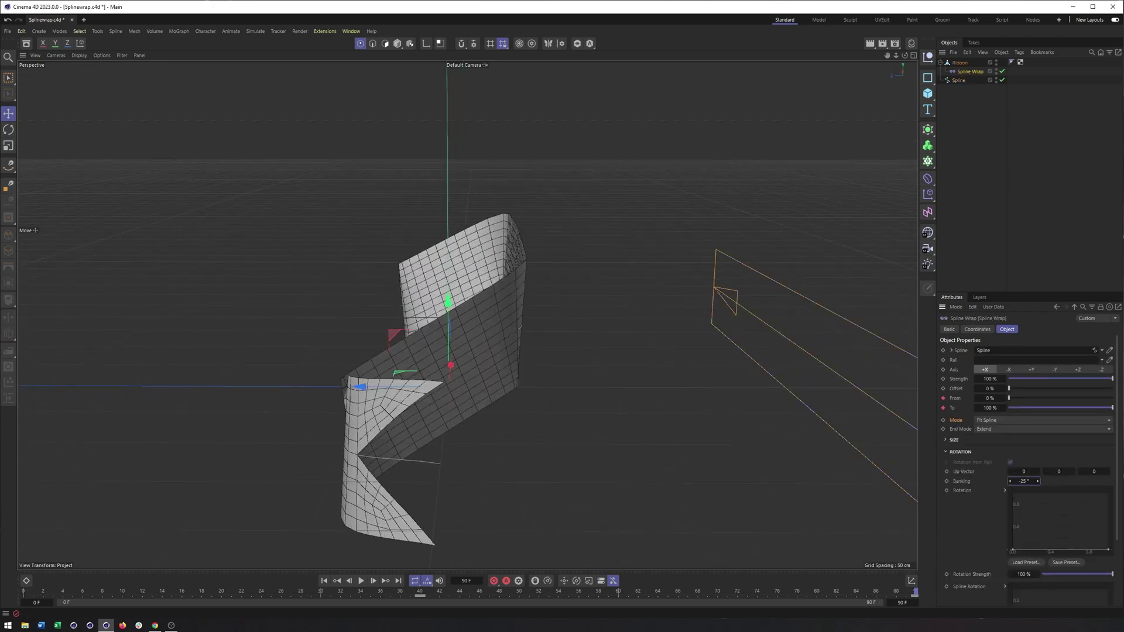
{"action": "left_click_drag", "start_coordinate": [392, 368], "coordinate": [539, 357], "text": "alt"}
{"action": "middle_click_drag", "start_coordinate": [539, 357], "coordinate": [638, 376], "text": "alt"}
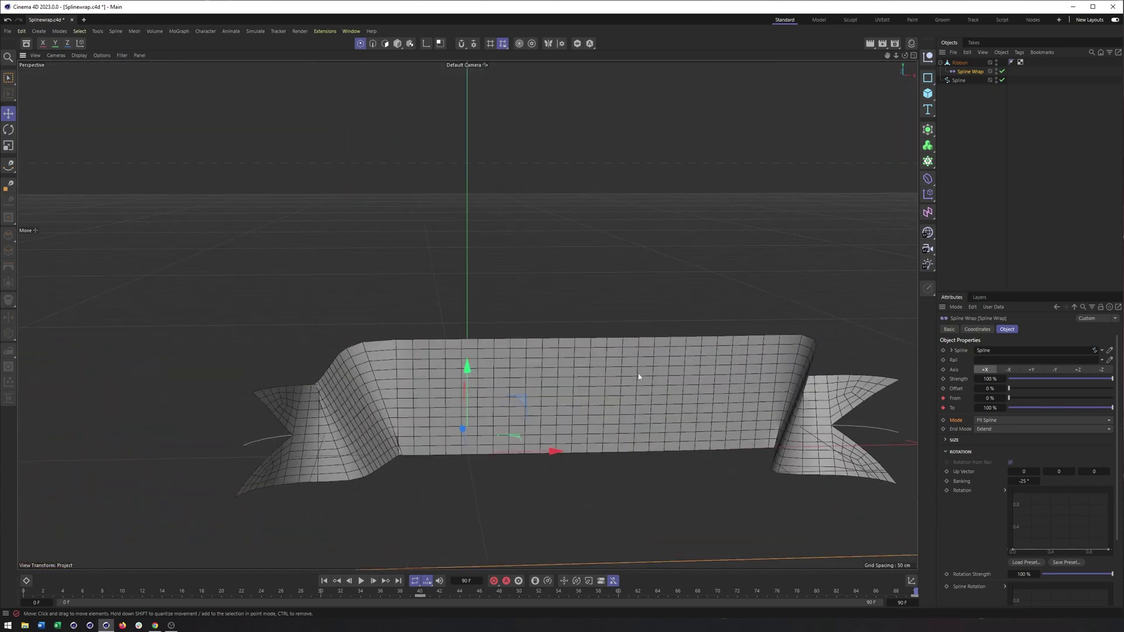
{"action": "left_click_drag", "start_coordinate": [725, 433], "coordinate": [607, 432], "text": "alt"}
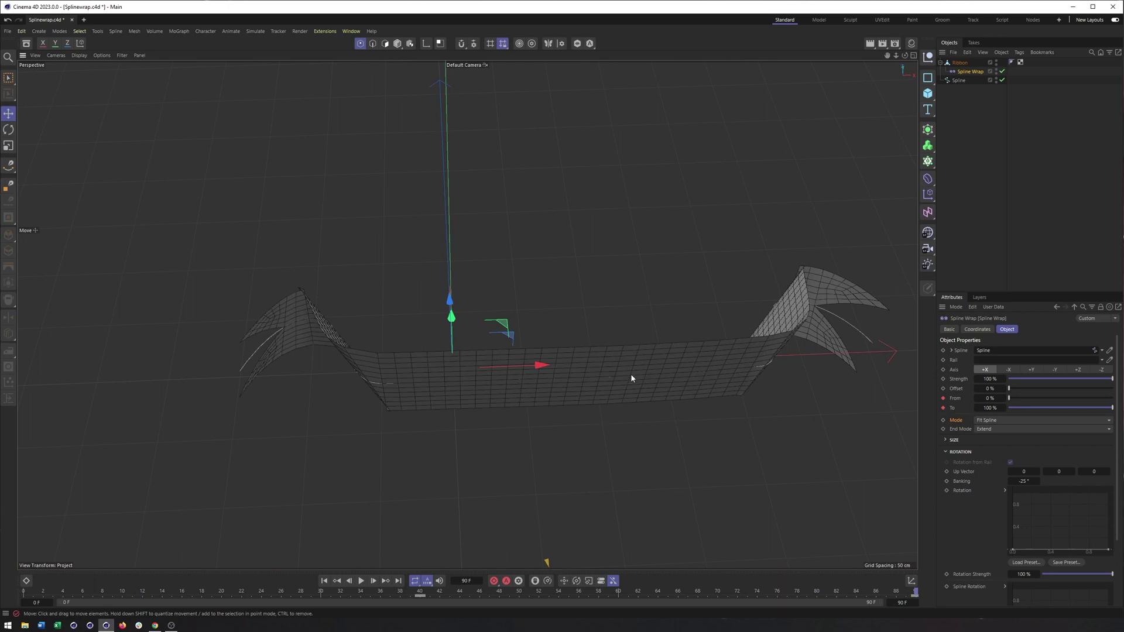
{"action": "left_click_drag", "start_coordinate": [631, 378], "coordinate": [559, 363], "text": "alt"}
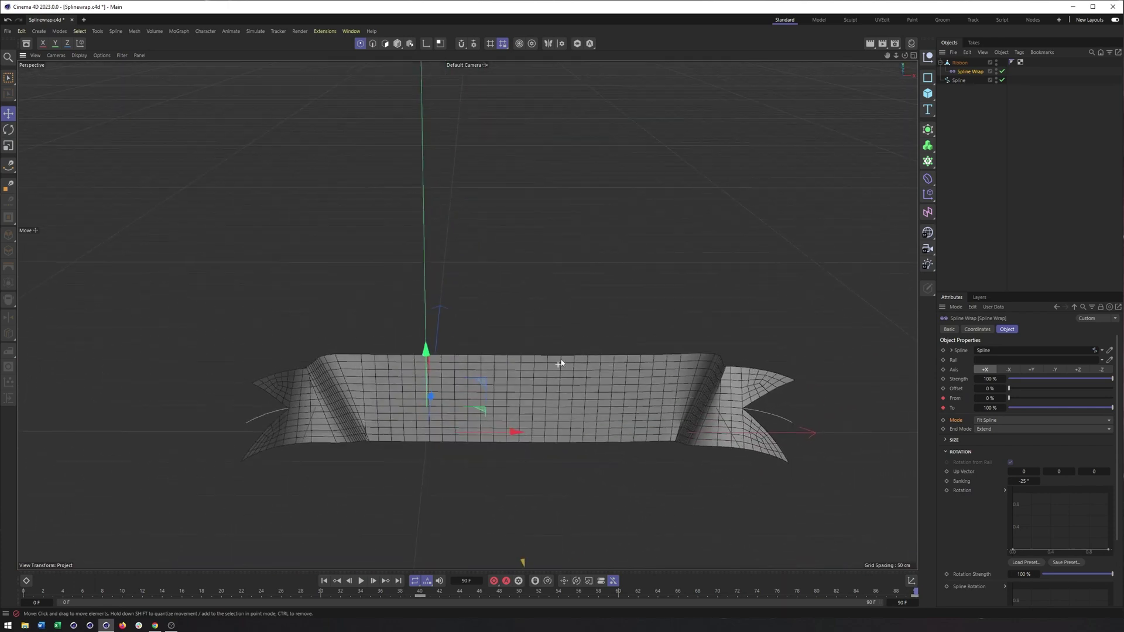
{"action": "right_click_drag", "start_coordinate": [729, 226], "coordinate": [700, 227], "text": "alt"}
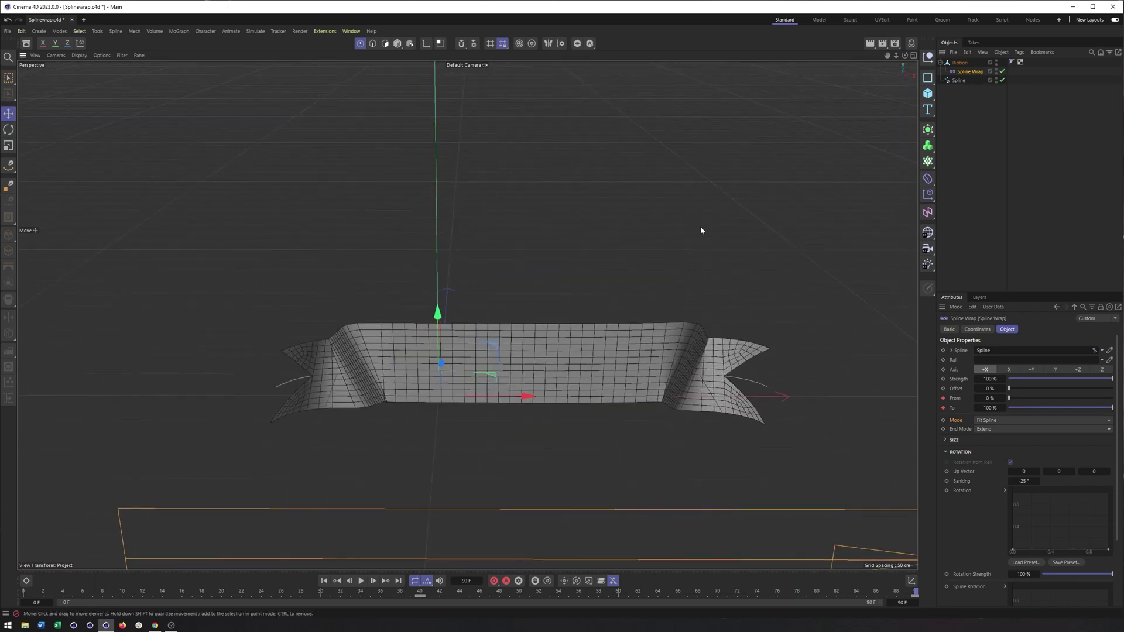
Step: Delete the Spline Wrap deformer from the Ribbon and add a 3D Text object to the scene
{"action": "key", "text": "Delete"}
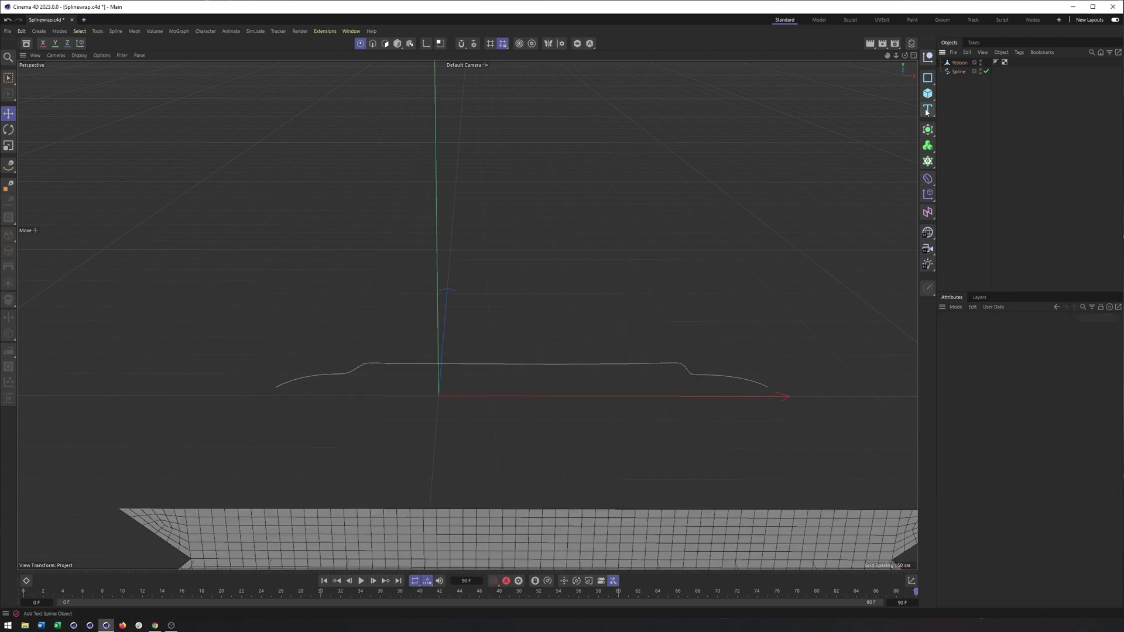
{"action": "left_click_drag", "start_coordinate": [928, 111], "coordinate": [949, 123]}
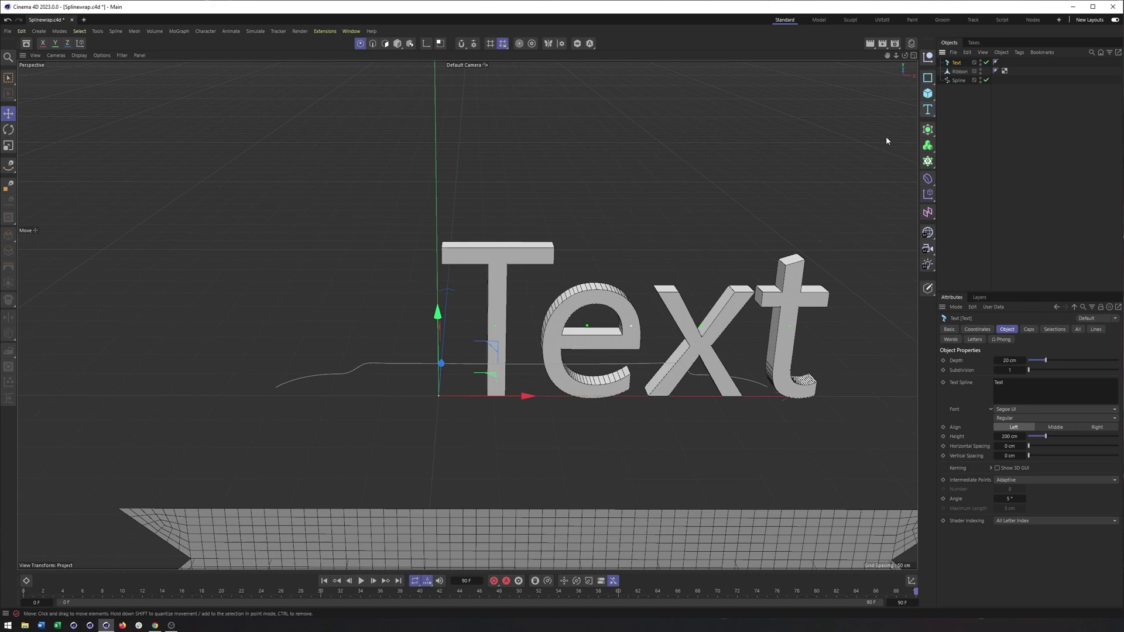
Step: Scale the Text object down uniformly so it is shorter than the spline
{"action": "middle_click_drag", "start_coordinate": [624, 324], "coordinate": [588, 307], "text": "alt"}
{"action": "key", "text": "t"}
{"action": "left_click_drag", "start_coordinate": [617, 264], "coordinate": [530, 299]}
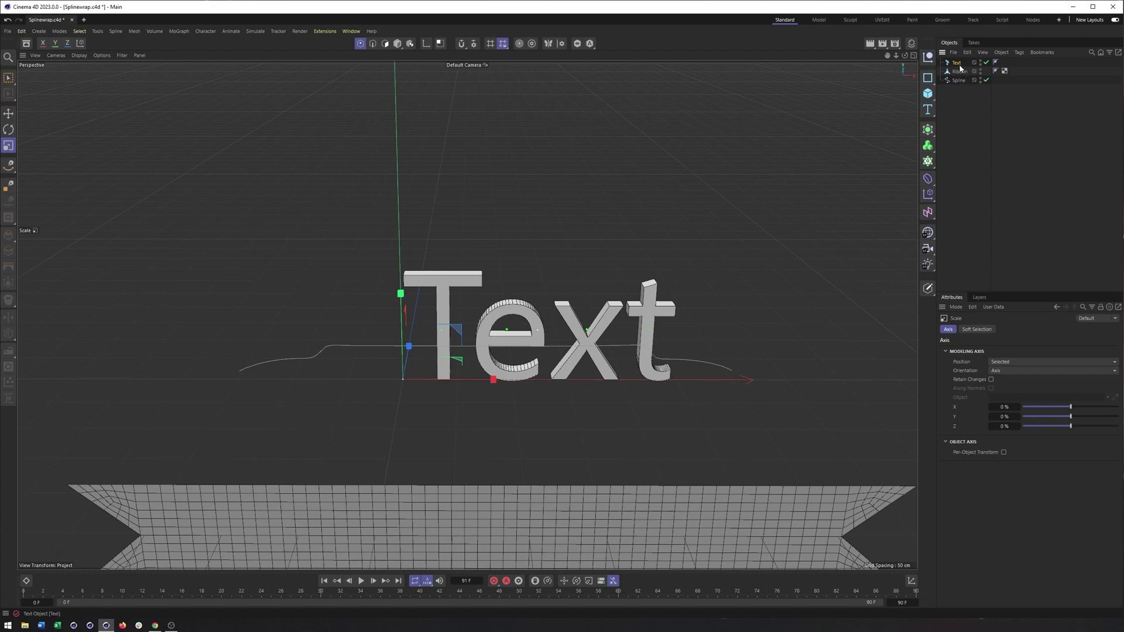
Step: Change the 3D Text object's wording to "Ribbon" and set its font to Roboto Slab Black
{"action": "left_click", "coordinate": [957, 63]}
{"action": "double_click", "coordinate": [995, 384]}
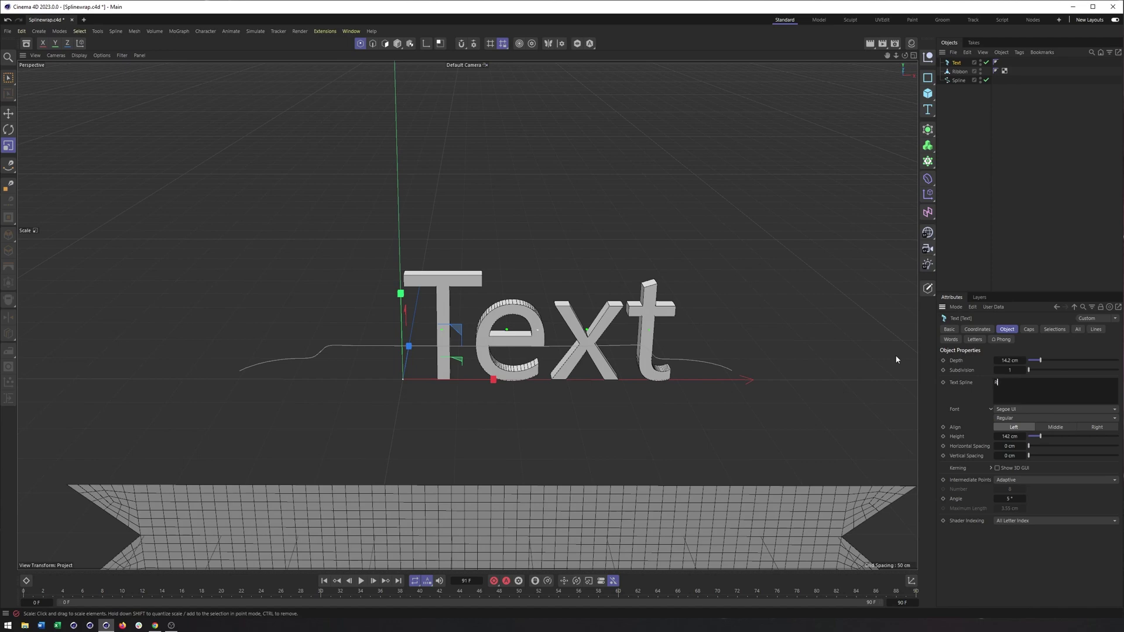
{"action": "left_click", "coordinate": [1015, 419]}
{"action": "left_click", "coordinate": [1016, 409]}
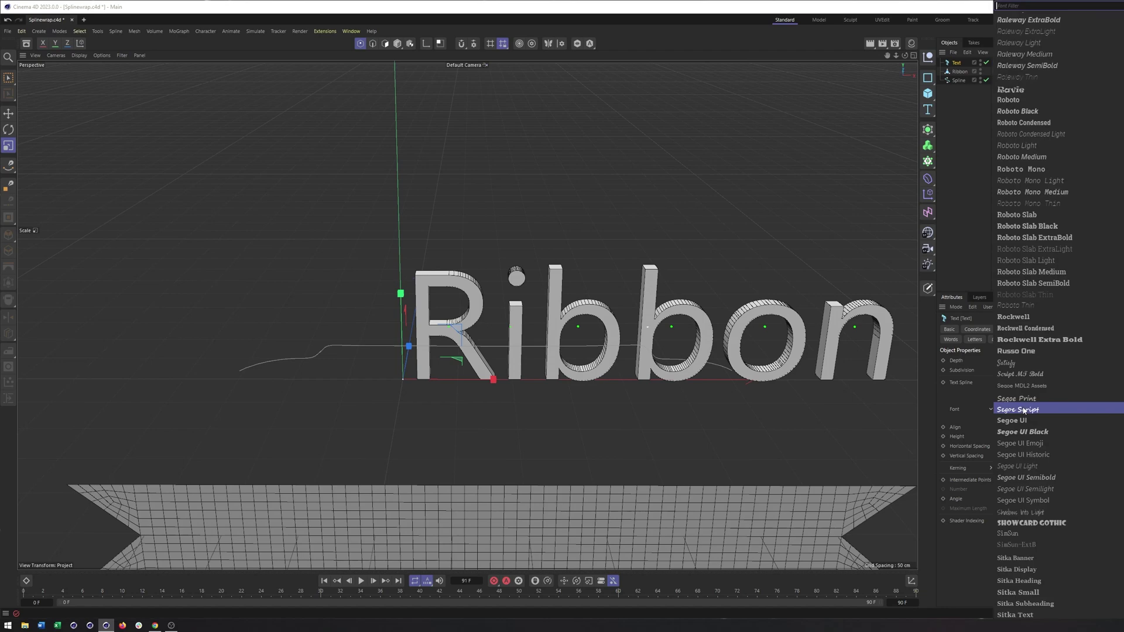
{"action": "left_click", "coordinate": [1086, 228]}
{"action": "middle_click_drag", "start_coordinate": [719, 287], "coordinate": [672, 290], "text": "alt"}
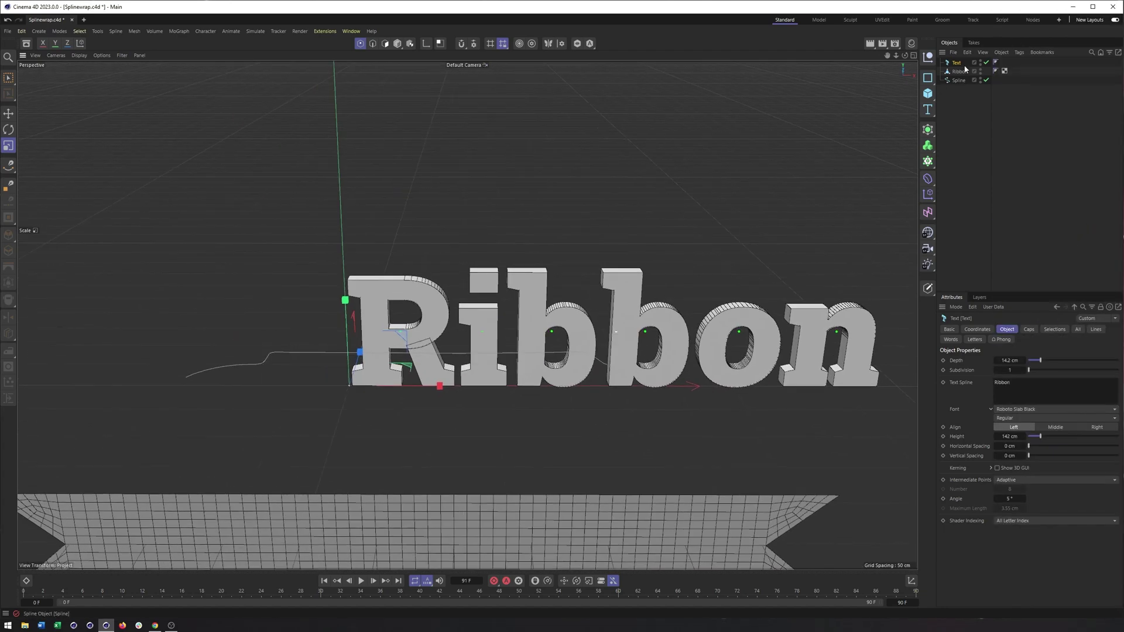
Step: Add a Spline Wrap deformer as a child of the Text object and assign the existing Spline to it
{"action": "mouse_move", "coordinate": [931, 196]}
{"action": "left_mouse_down"}
{"action": "mouse_move", "coordinate": [1001, 241]}
{"action": "mouse_move", "coordinate": [935, 184]}
{"action": "left_mouse_up"}
{"action": "left_click", "coordinate": [930, 179]}
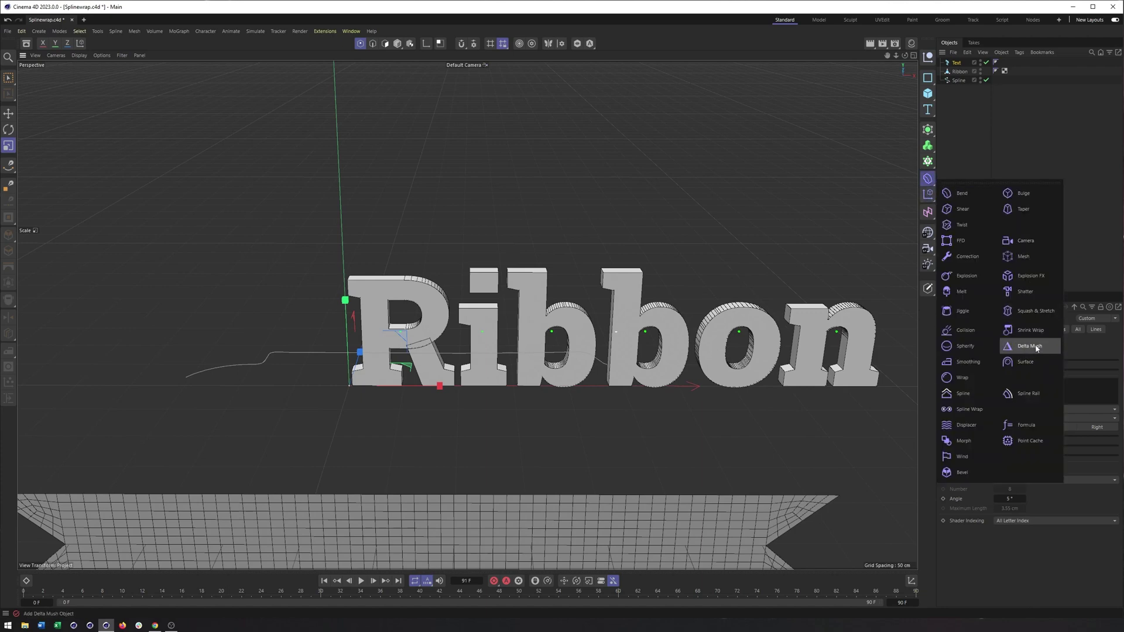
{"action": "left_click", "coordinate": [968, 384]}
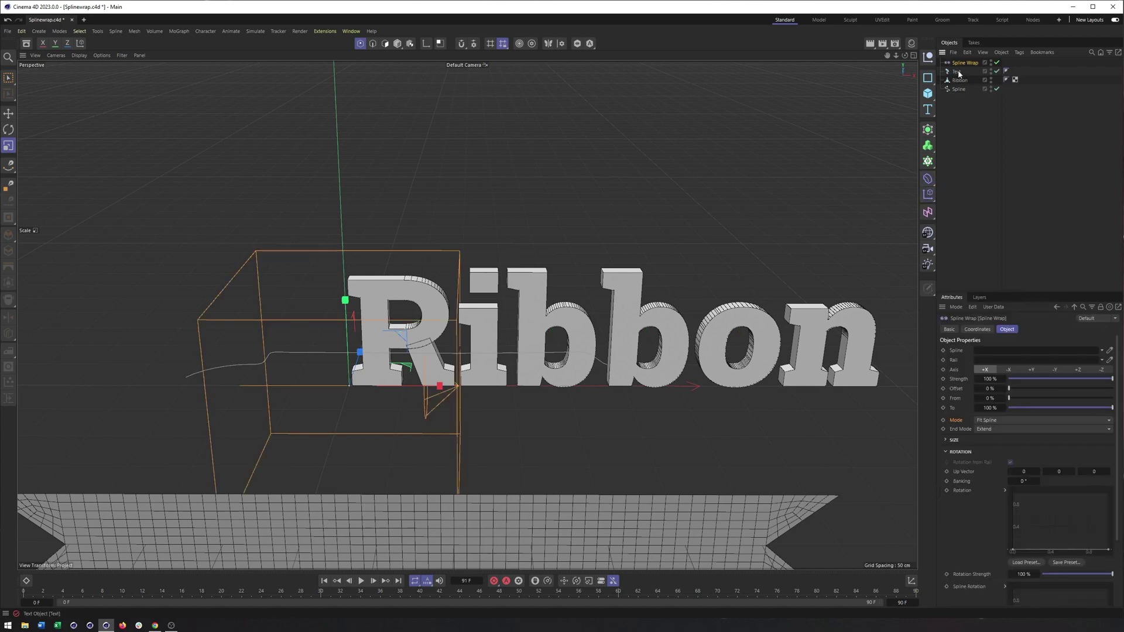
{"action": "left_click_drag", "start_coordinate": [959, 73], "coordinate": [960, 73]}
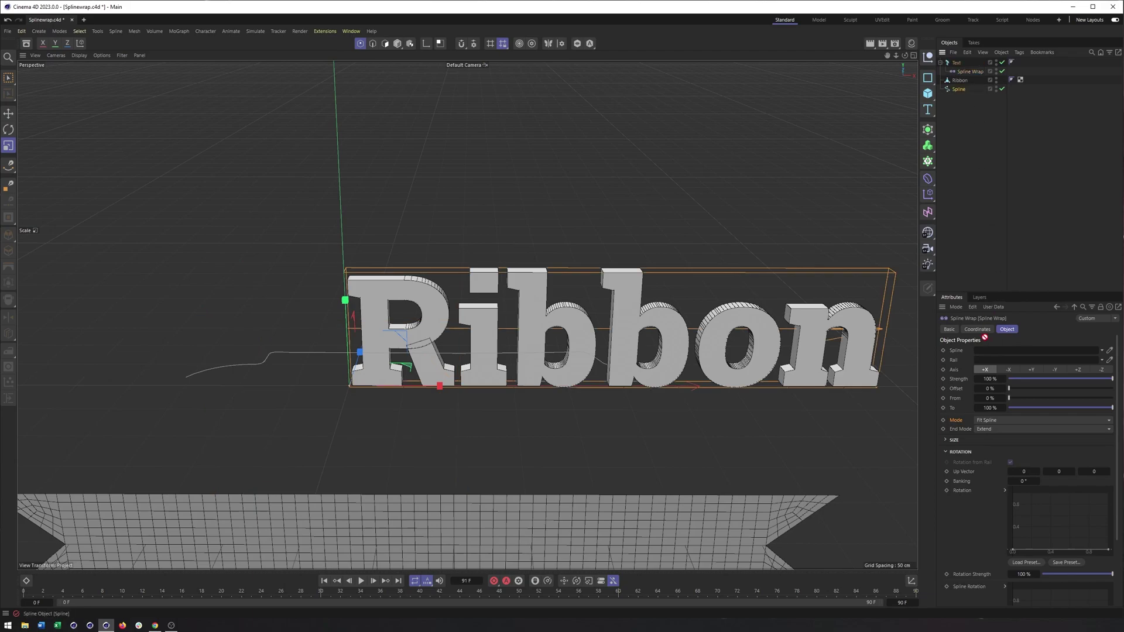
{"action": "left_click_drag", "start_coordinate": [982, 353], "coordinate": [982, 351]}
{"action": "middle_click_drag", "start_coordinate": [537, 323], "coordinate": [633, 307], "text": "alt"}
{"action": "left_click_drag", "start_coordinate": [634, 307], "coordinate": [702, 349], "text": "alt"}
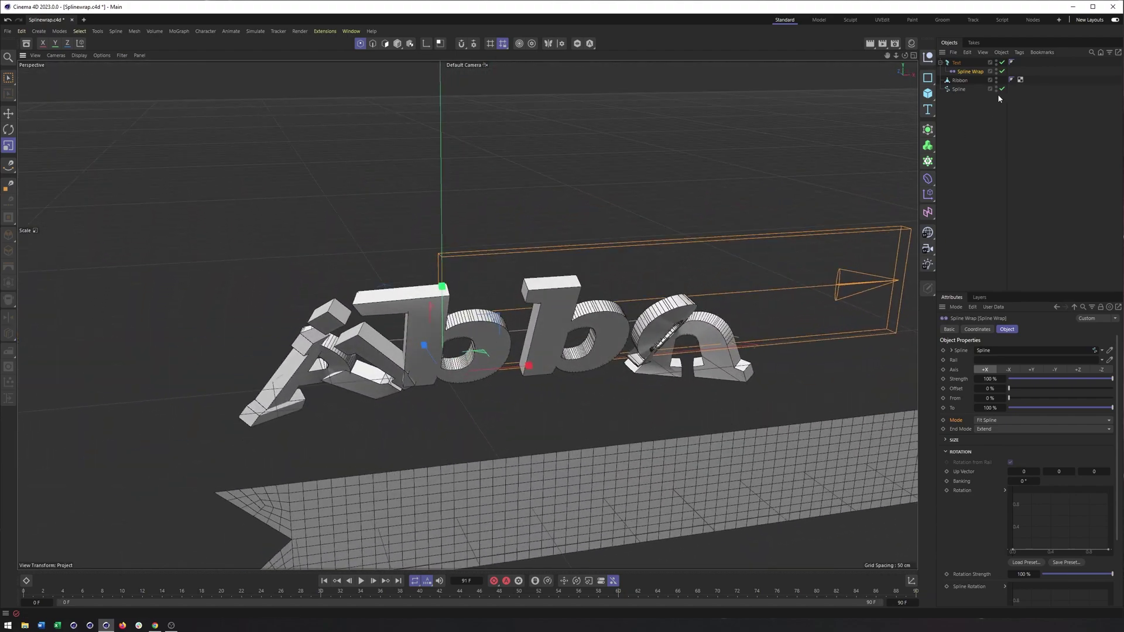
Step: Set the Spline Wrap's Banking to -33° and its Mode to Keep Length, and inspect the wrapped letters from several angles
{"action": "mouse_move", "coordinate": [1038, 481]}
{"action": "left_mouse_down"}
{"action": "mouse_move", "coordinate": [1014, 481]}
{"action": "mouse_move", "coordinate": [1039, 493]}
{"action": "left_mouse_up"}
{"action": "left_click", "coordinate": [995, 420]}
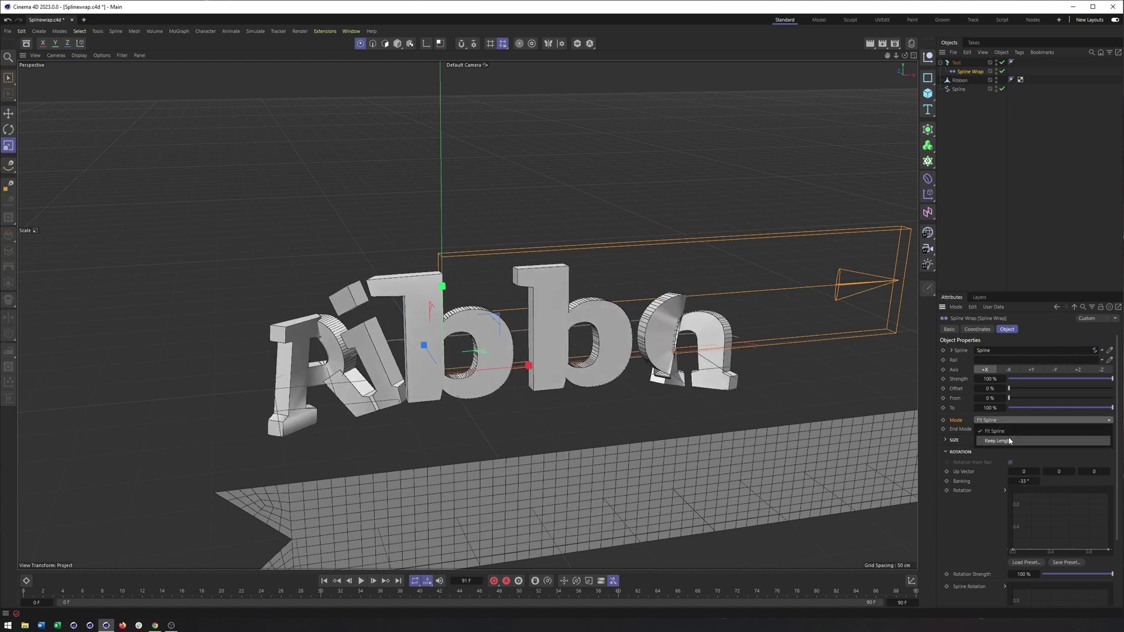
{"action": "left_click", "coordinate": [1008, 440]}
{"action": "scroll", "coordinate": [513, 342], "scroll_direction": "up", "scroll_amount": 2}
{"action": "left_click_drag", "start_coordinate": [512, 342], "coordinate": [499, 347], "text": "alt"}
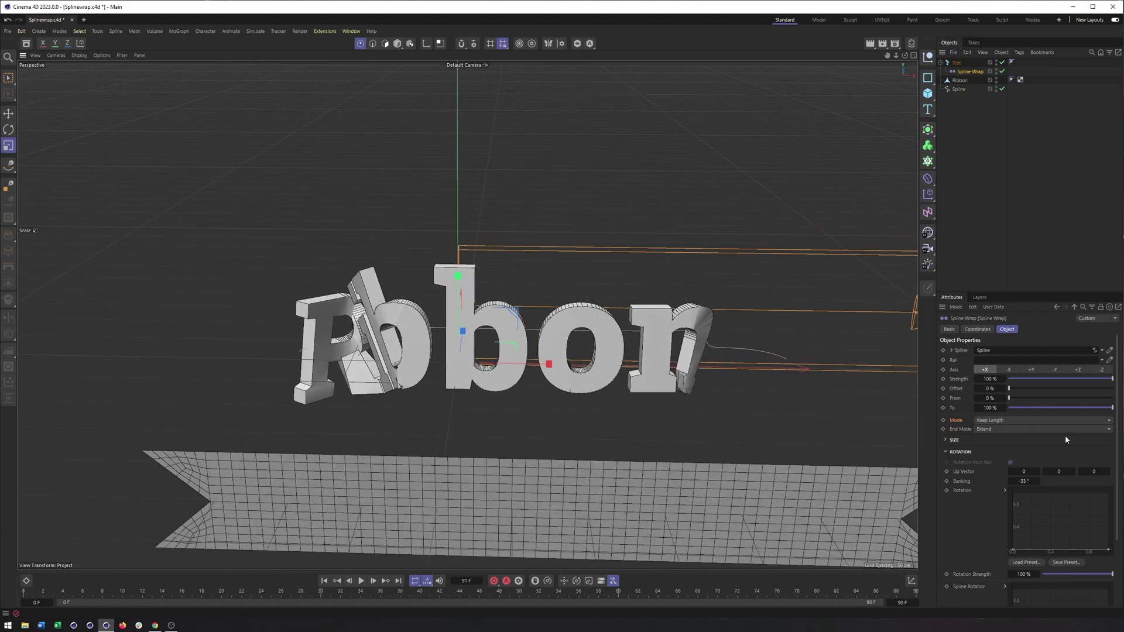
{"action": "right_click_drag", "start_coordinate": [372, 337], "coordinate": [433, 341], "text": "alt"}
{"action": "left_click_drag", "start_coordinate": [433, 338], "coordinate": [771, 333], "text": "alt"}
{"action": "left_click_drag", "start_coordinate": [707, 359], "coordinate": [501, 386], "text": "alt"}
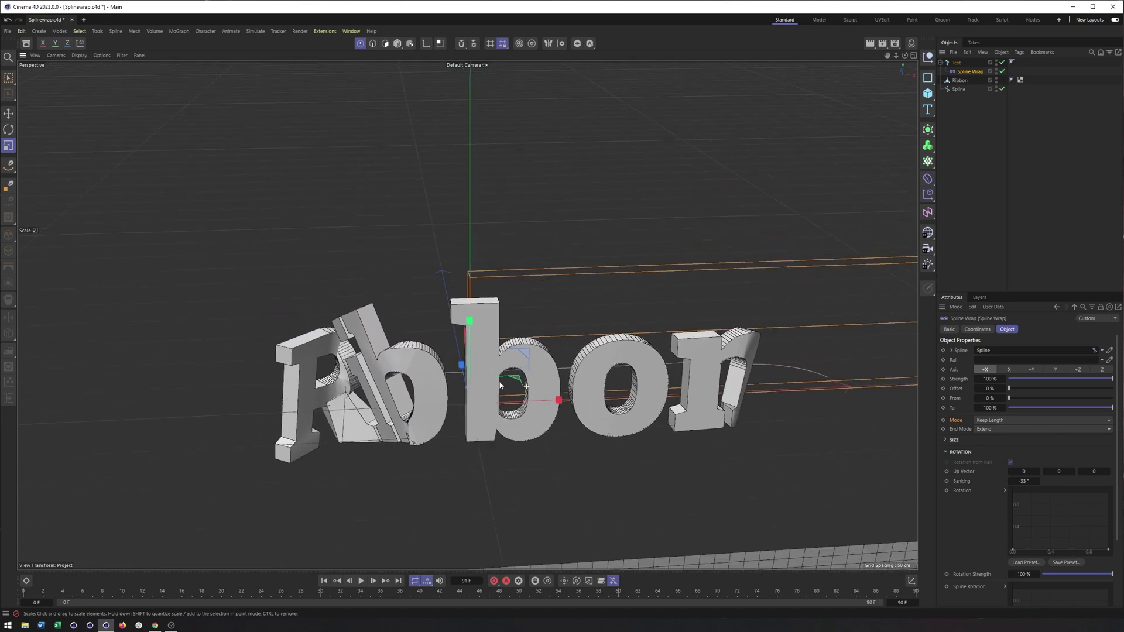
Step: Select all points of the Spline and apply Hard Interpolation to their tangents
{"action": "left_click", "coordinate": [958, 89]}
{"action": "left_click_drag", "start_coordinate": [603, 320], "coordinate": [573, 334], "text": "alt"}
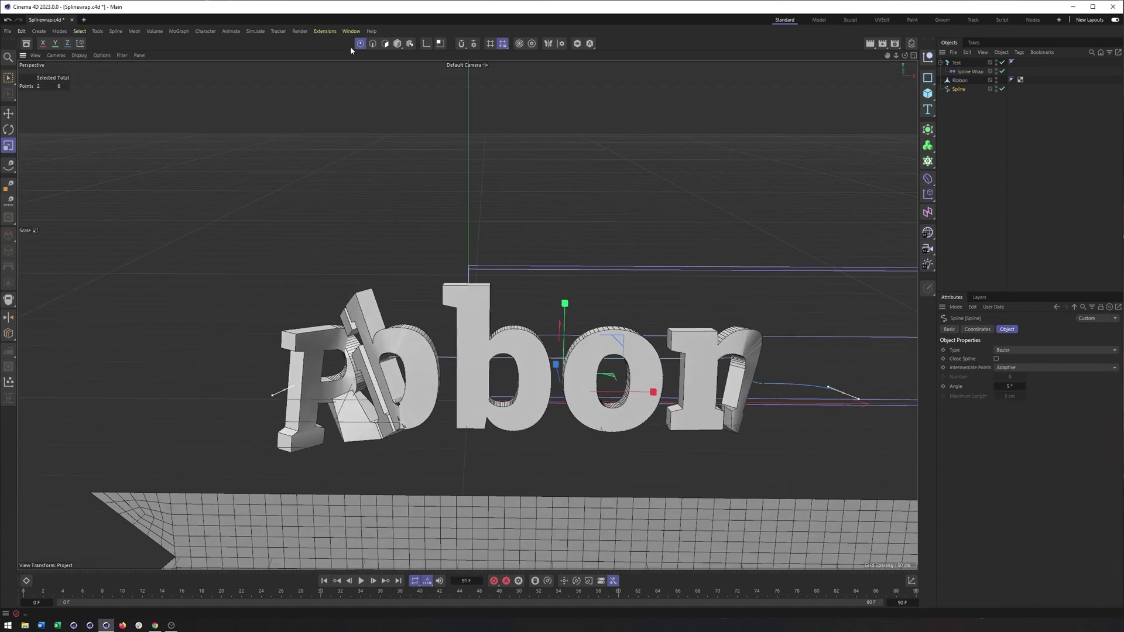
{"action": "left_click", "coordinate": [9, 78]}
{"action": "left_click", "coordinate": [61, 110]}
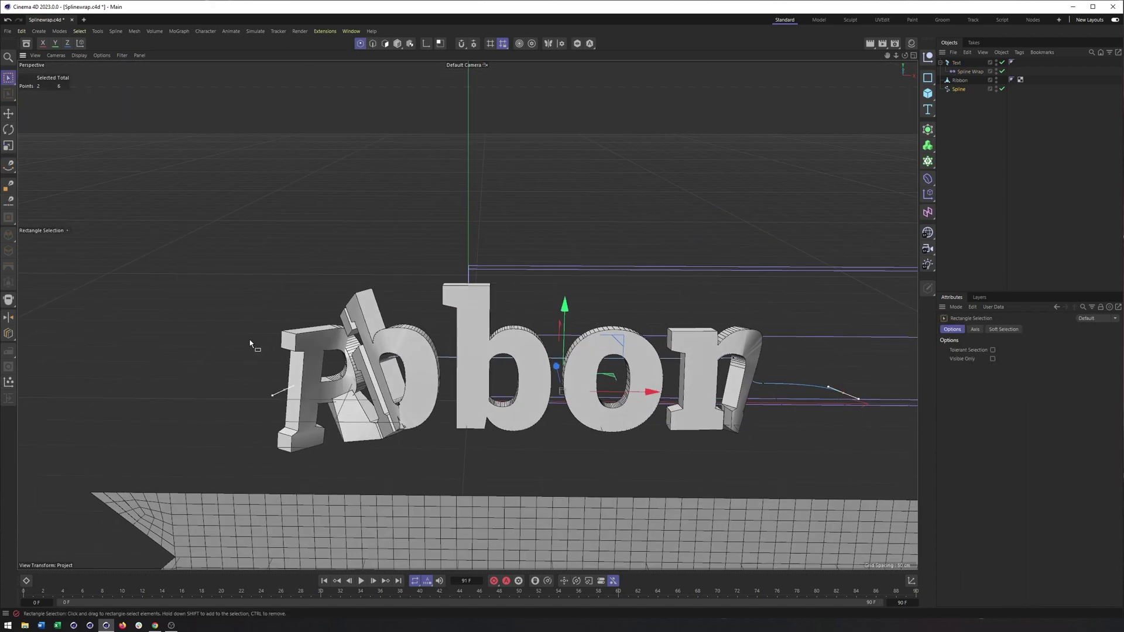
{"action": "left_click_drag", "start_coordinate": [237, 292], "coordinate": [916, 471]}
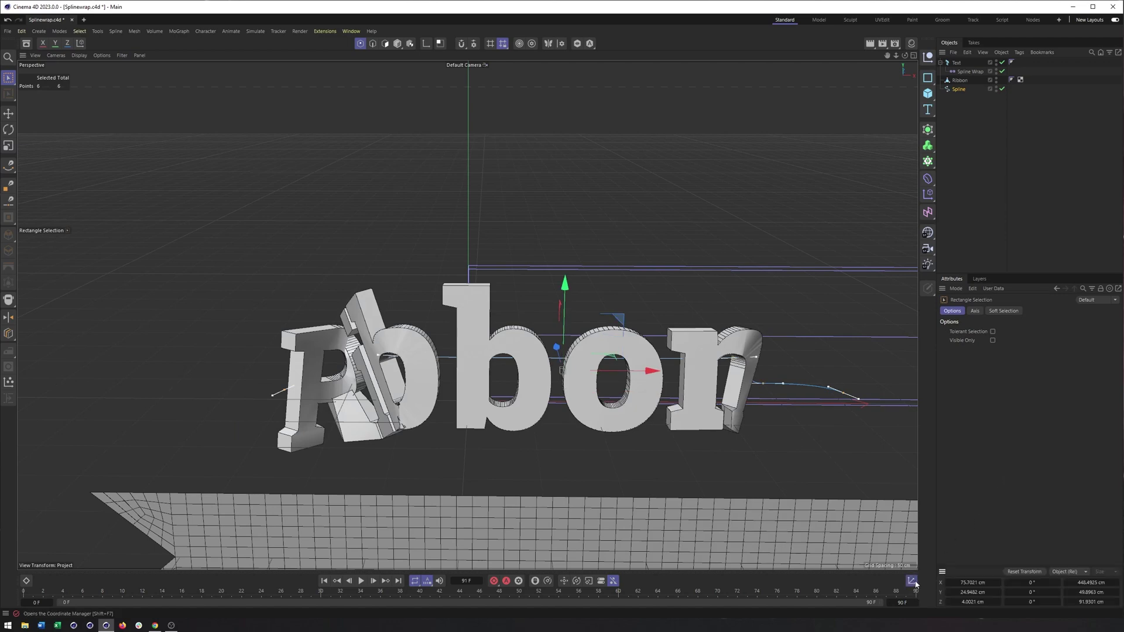
{"action": "right_click", "coordinate": [777, 386]}
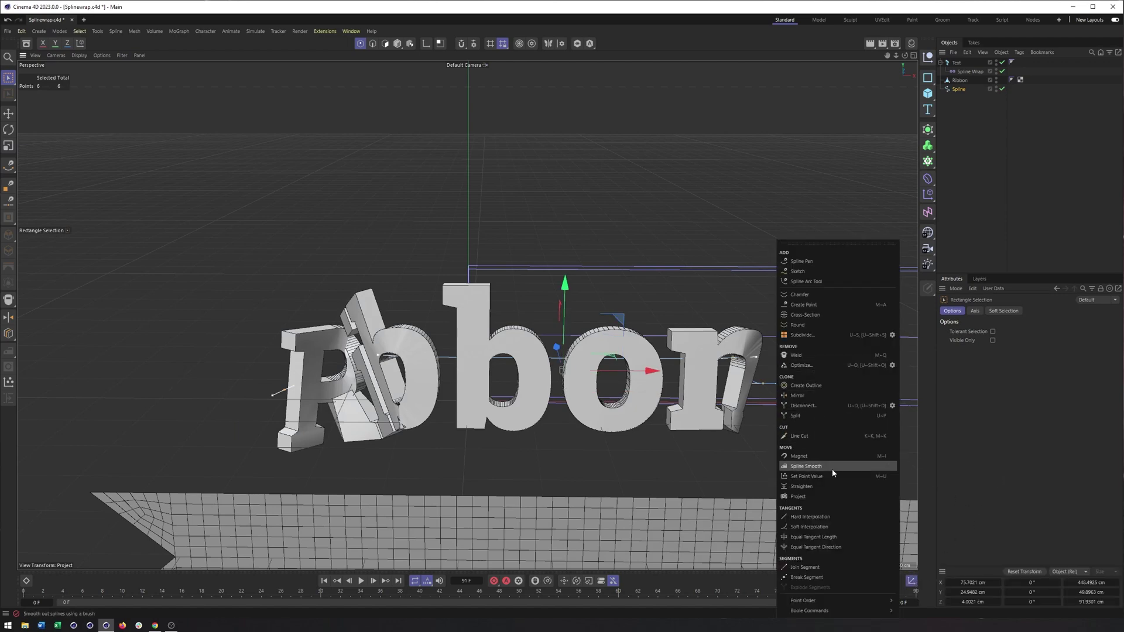
{"action": "left_click", "coordinate": [841, 517]}
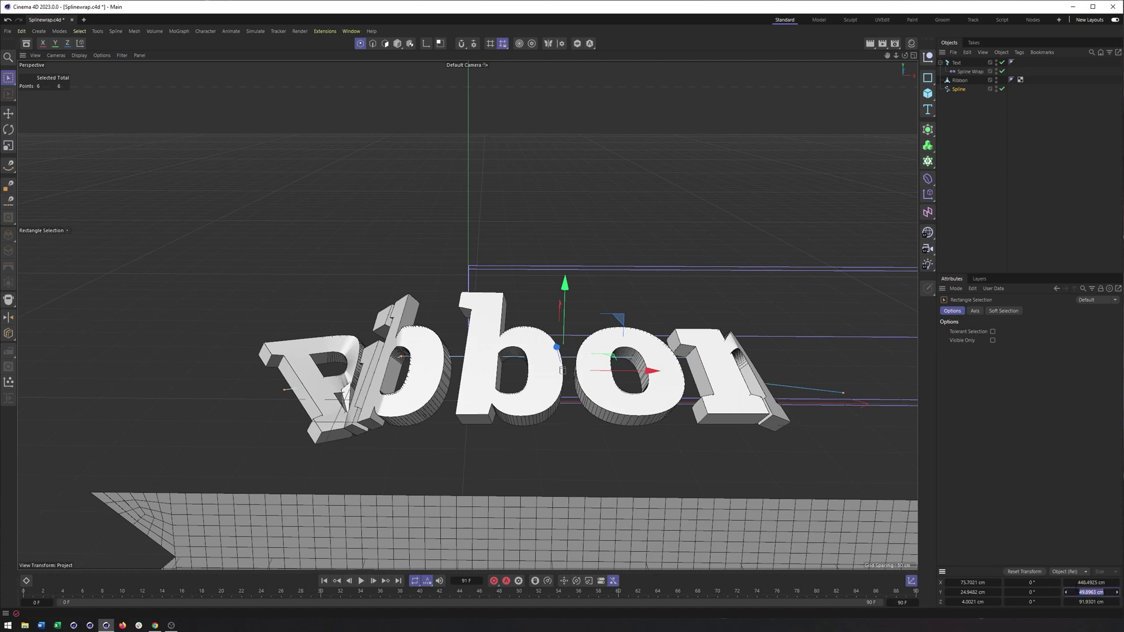
Step: Flatten the selected spline points by setting their Y size to 0 cm, and apply Soft Interpolation to them
{"action": "type", "text": "0"}
{"action": "key", "text": "Return"}
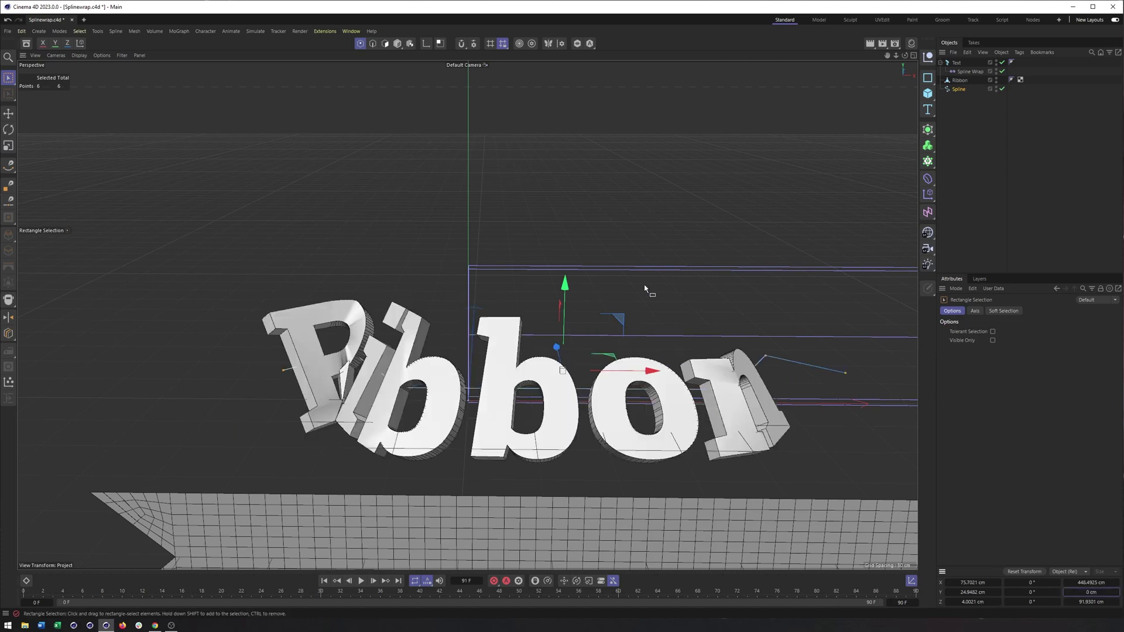
{"action": "left_click_drag", "start_coordinate": [648, 289], "coordinate": [626, 332], "text": "alt"}
{"action": "right_click", "coordinate": [626, 332]}
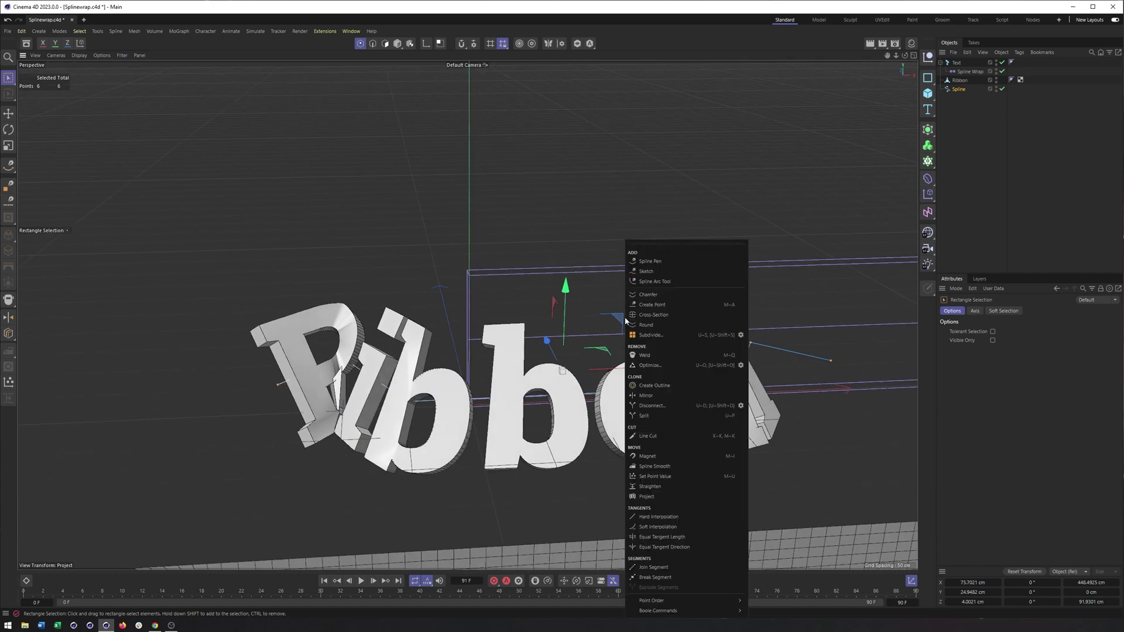
{"action": "left_click", "coordinate": [707, 527]}
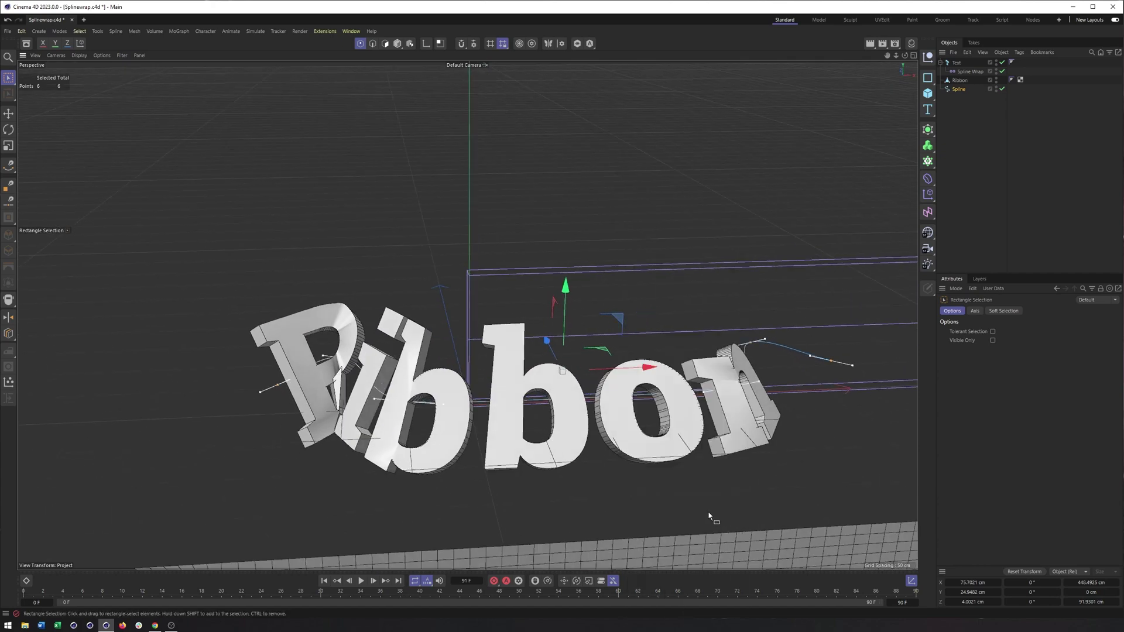
Step: Reset the text's Spline Wrap Banking to 0° and inspect the letters along the curve
{"action": "left_click", "coordinate": [965, 73]}
{"action": "right_click", "coordinate": [1038, 463]}
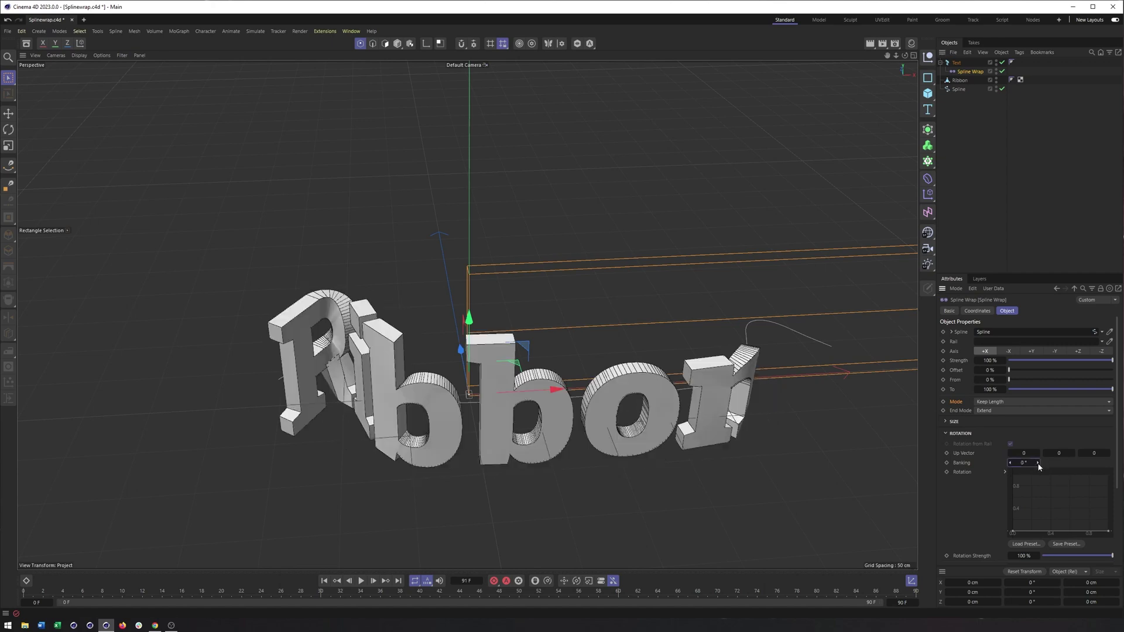
{"action": "left_click_drag", "start_coordinate": [602, 386], "coordinate": [573, 386], "text": "alt"}
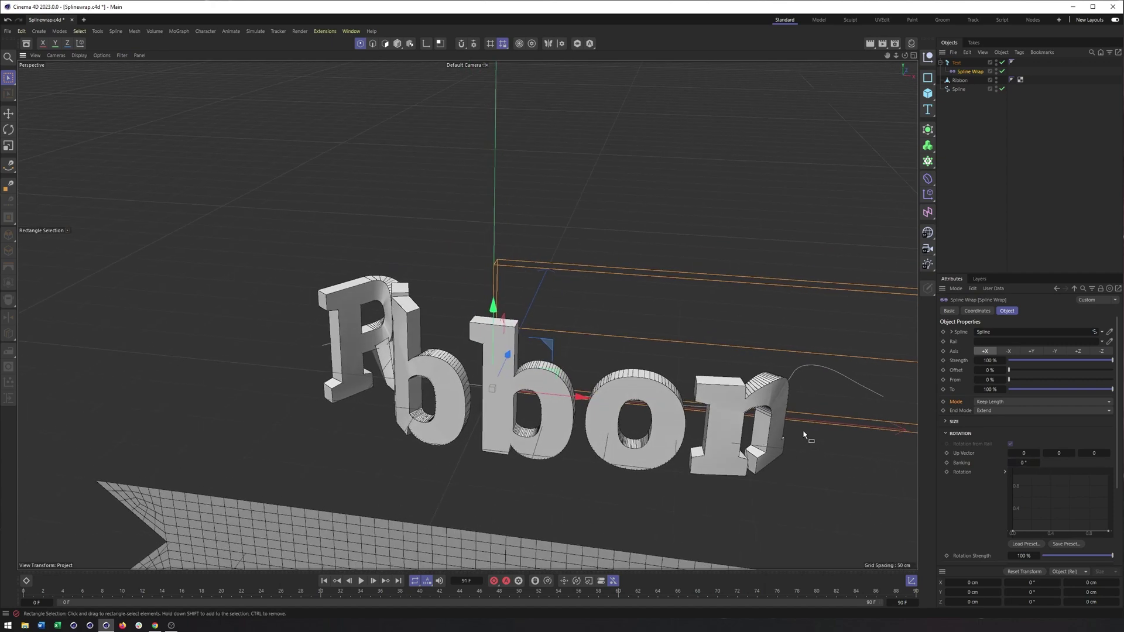
{"action": "middle_click_drag", "start_coordinate": [788, 408], "coordinate": [666, 380], "text": "alt"}
{"action": "right_click_drag", "start_coordinate": [666, 381], "coordinate": [706, 380], "text": "alt"}
{"action": "left_click_drag", "start_coordinate": [556, 388], "coordinate": [539, 300], "text": "alt"}
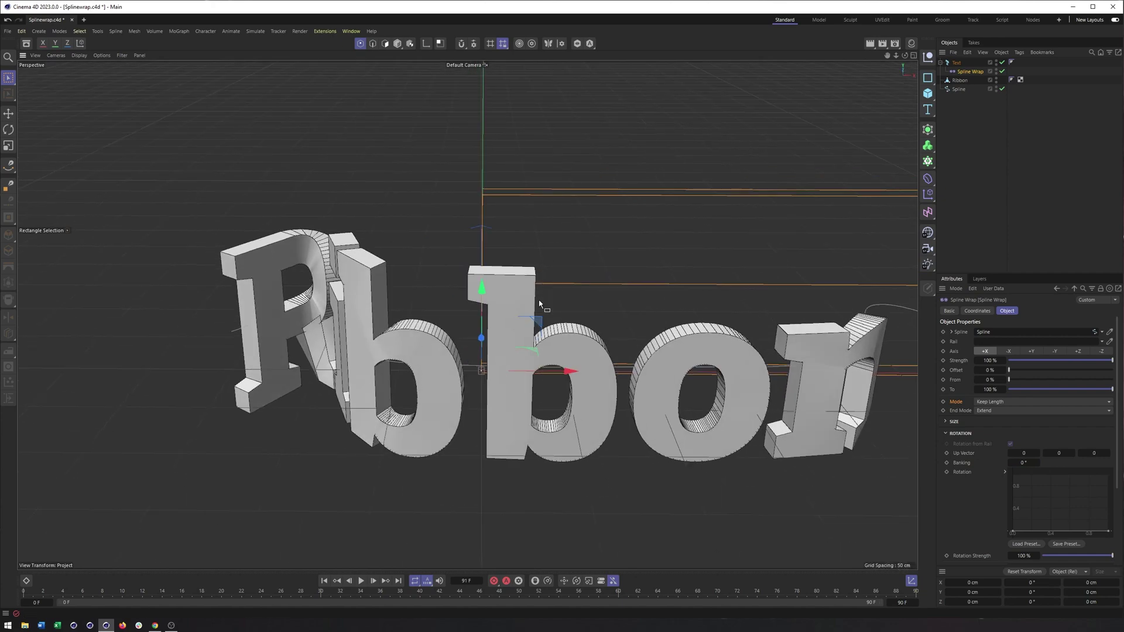
Step: Examine the distorted letters up close and set the Text object's Caps Type to Regular Grid
{"action": "left_click", "coordinate": [956, 63]}
{"action": "scroll", "coordinate": [625, 409], "scroll_direction": "down", "scroll_amount": 3}
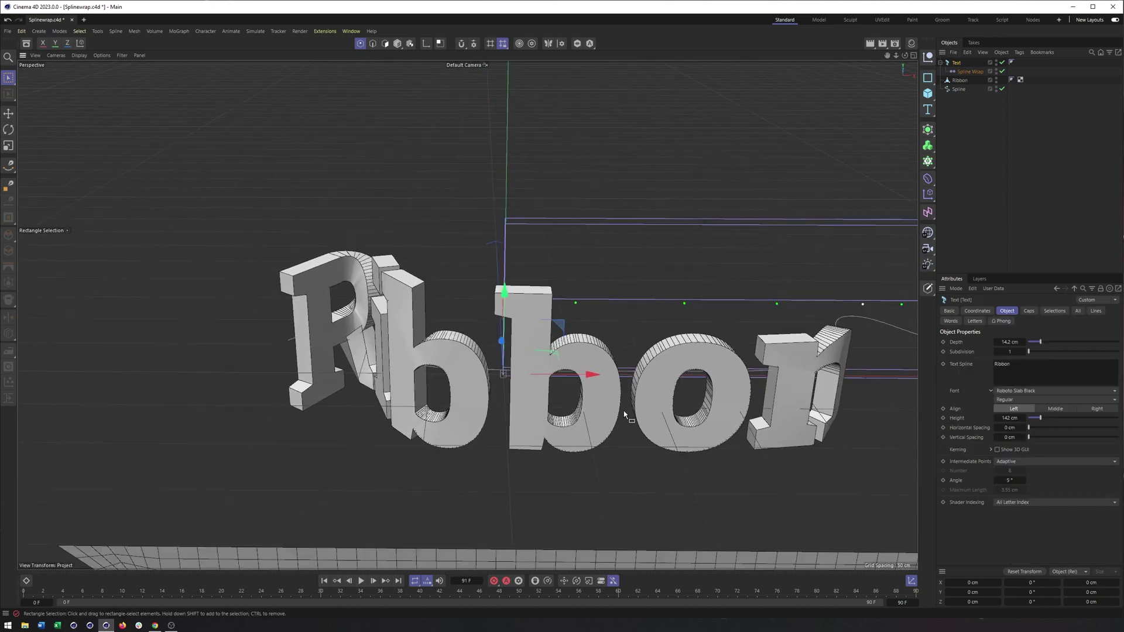
{"action": "middle_click_drag", "start_coordinate": [631, 421], "coordinate": [572, 382], "text": "alt"}
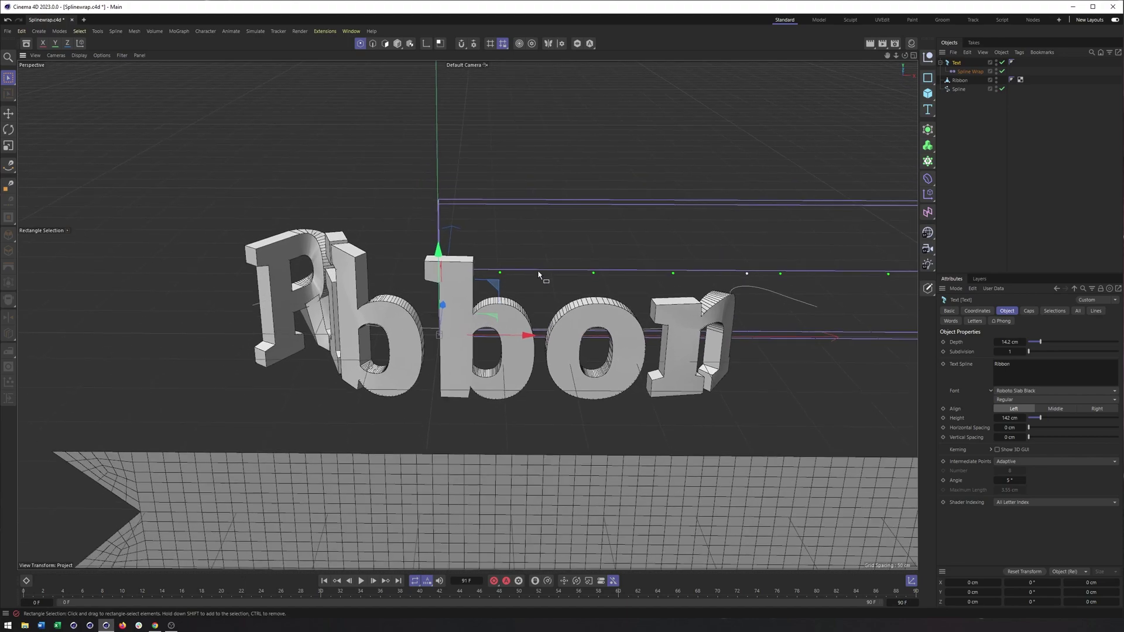
{"action": "middle_click_drag", "start_coordinate": [607, 335], "coordinate": [468, 394], "text": "alt"}
{"action": "scroll", "coordinate": [467, 403], "scroll_direction": "up", "scroll_amount": 5}
{"action": "left_click_drag", "start_coordinate": [467, 394], "coordinate": [591, 416], "text": "alt"}
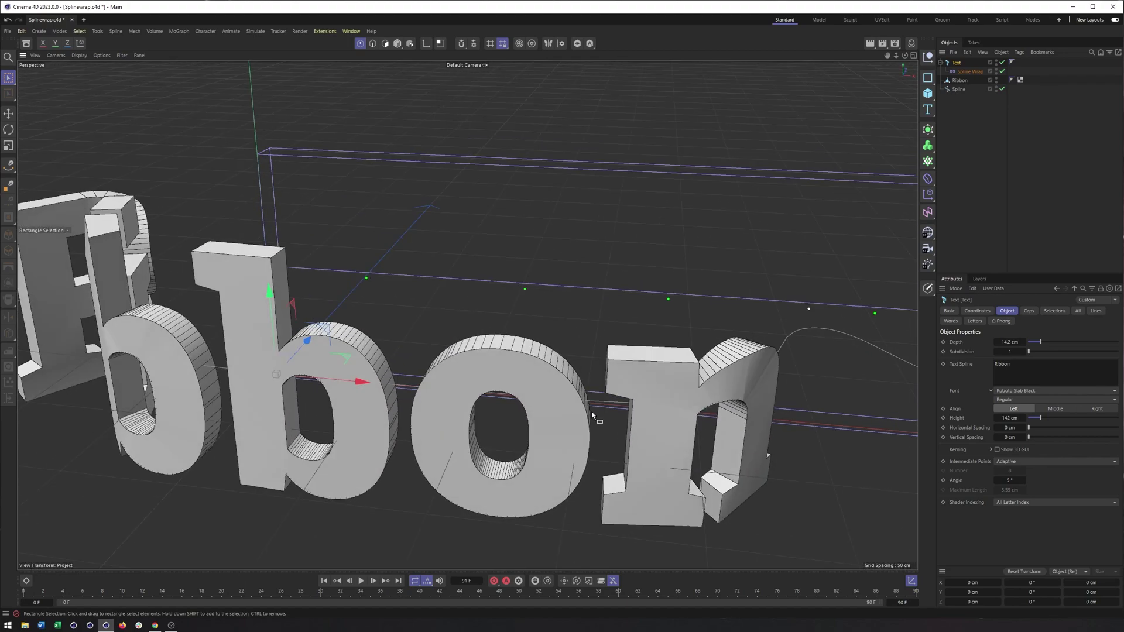
{"action": "scroll", "coordinate": [764, 366], "scroll_direction": "down", "scroll_amount": 4}
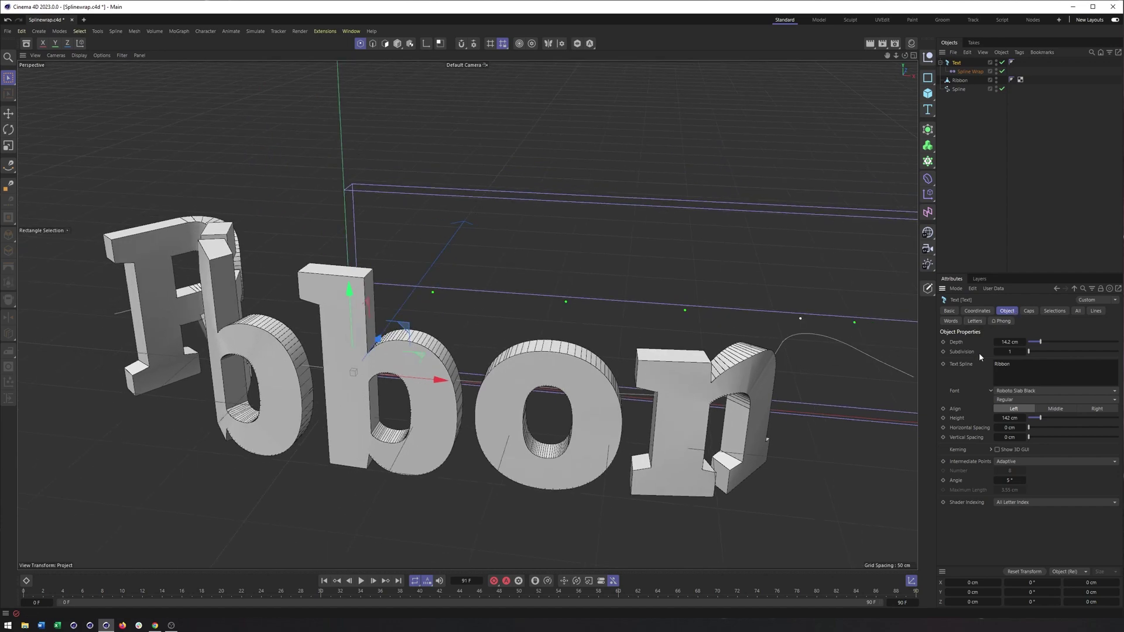
{"action": "left_click", "coordinate": [1029, 312]}
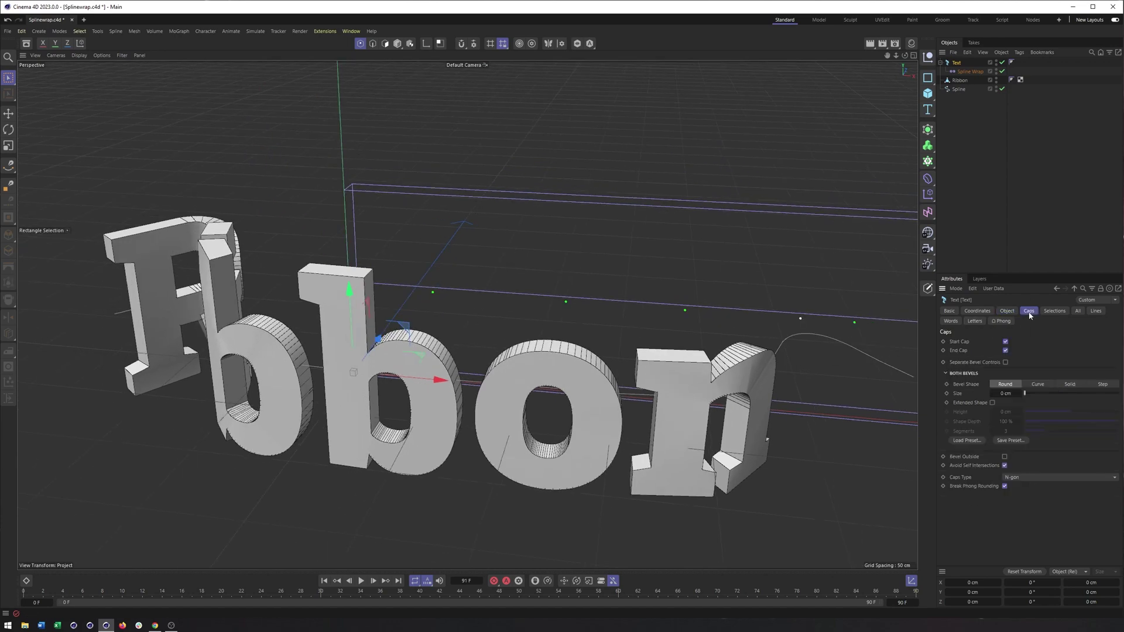
{"action": "left_click", "coordinate": [1040, 478]}
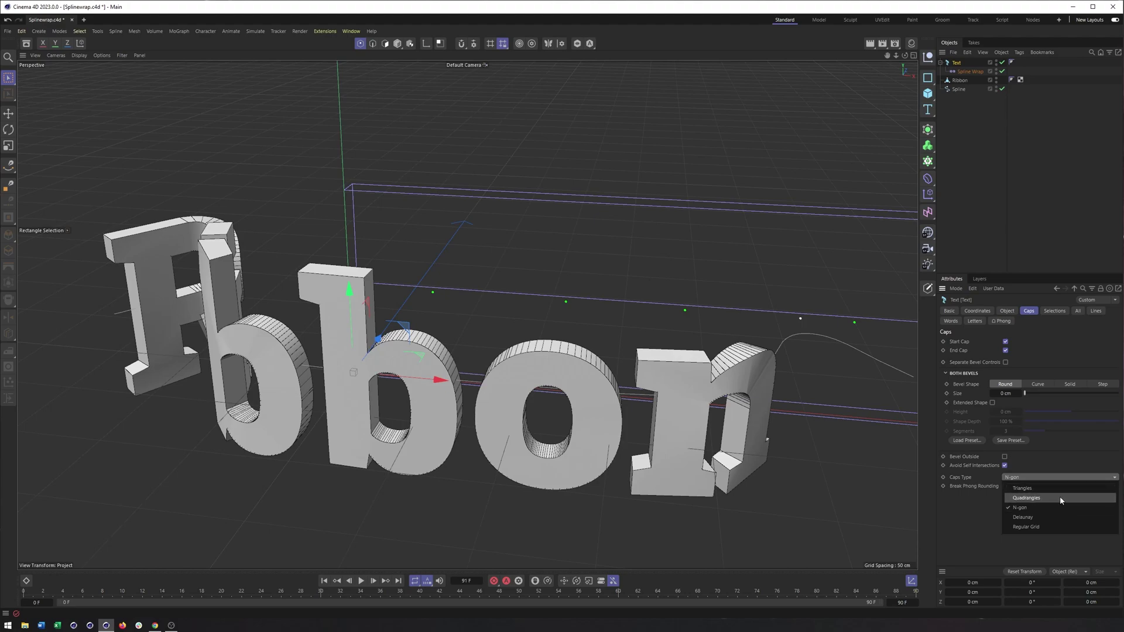
{"action": "left_click", "coordinate": [1056, 527]}
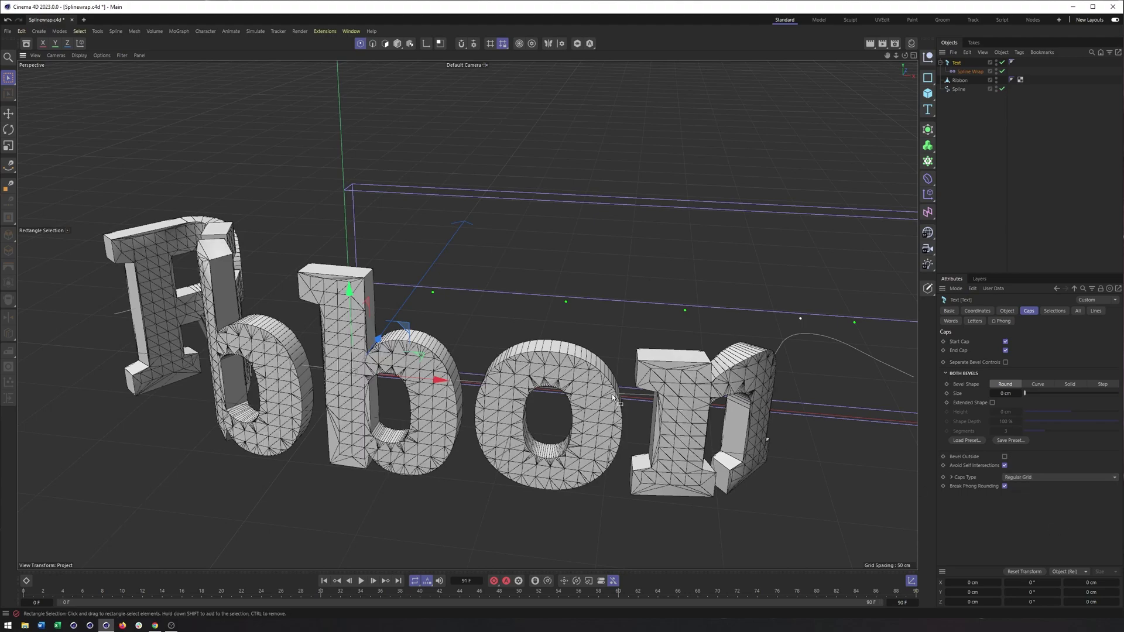
Step: Switch the viewport display to Gouraud Shading without lines and inspect the smoothed text
{"action": "left_click_drag", "start_coordinate": [613, 395], "coordinate": [574, 382], "text": "alt"}
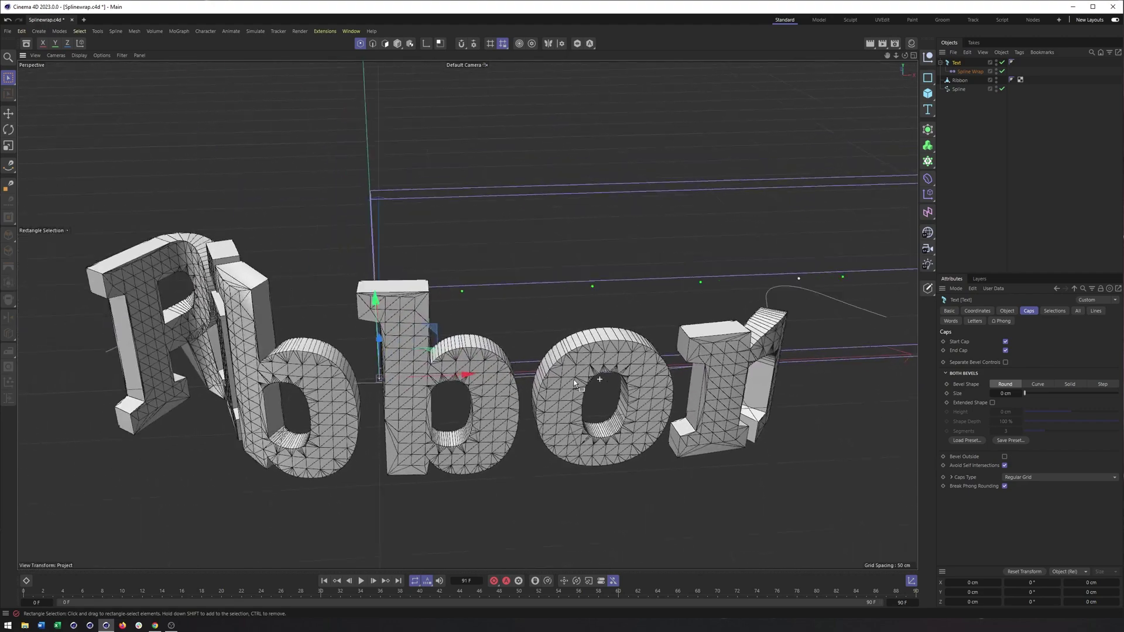
{"action": "right_click_drag", "start_coordinate": [575, 382], "coordinate": [509, 380], "text": "alt"}
{"action": "left_click", "coordinate": [82, 57]}
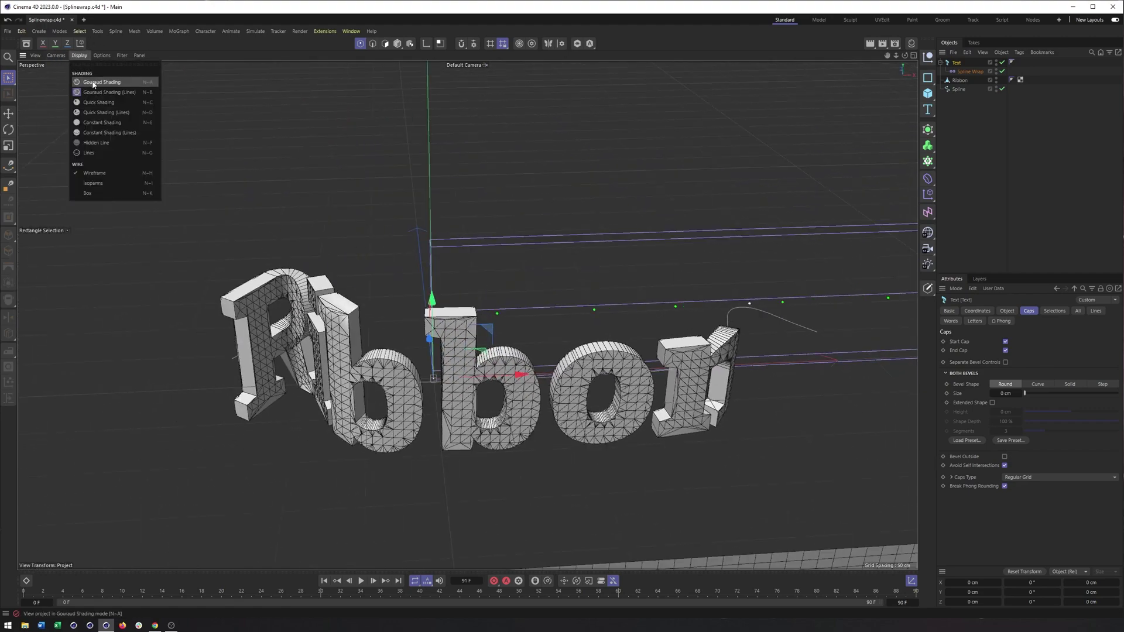
{"action": "left_click", "coordinate": [92, 83]}
{"action": "mouse_move", "coordinate": [467, 315]}
{"action": "left_mouse_down", "text": "alt"}
{"action": "mouse_move", "coordinate": [449, 284]}
{"action": "mouse_move", "coordinate": [483, 284]}
{"action": "mouse_move", "coordinate": [421, 310]}
{"action": "mouse_move", "coordinate": [568, 363]}
{"action": "left_mouse_up", "text": "alt"}
{"action": "middle_click_drag", "start_coordinate": [568, 363], "coordinate": [599, 375], "text": "alt"}
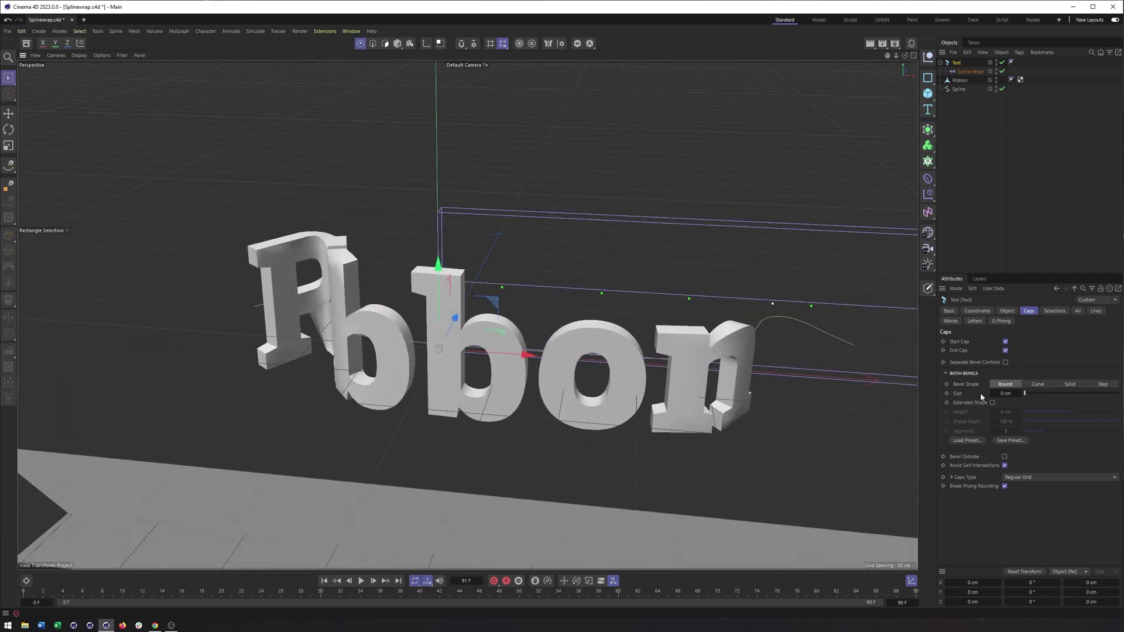
{"action": "left_click", "coordinate": [967, 71]}
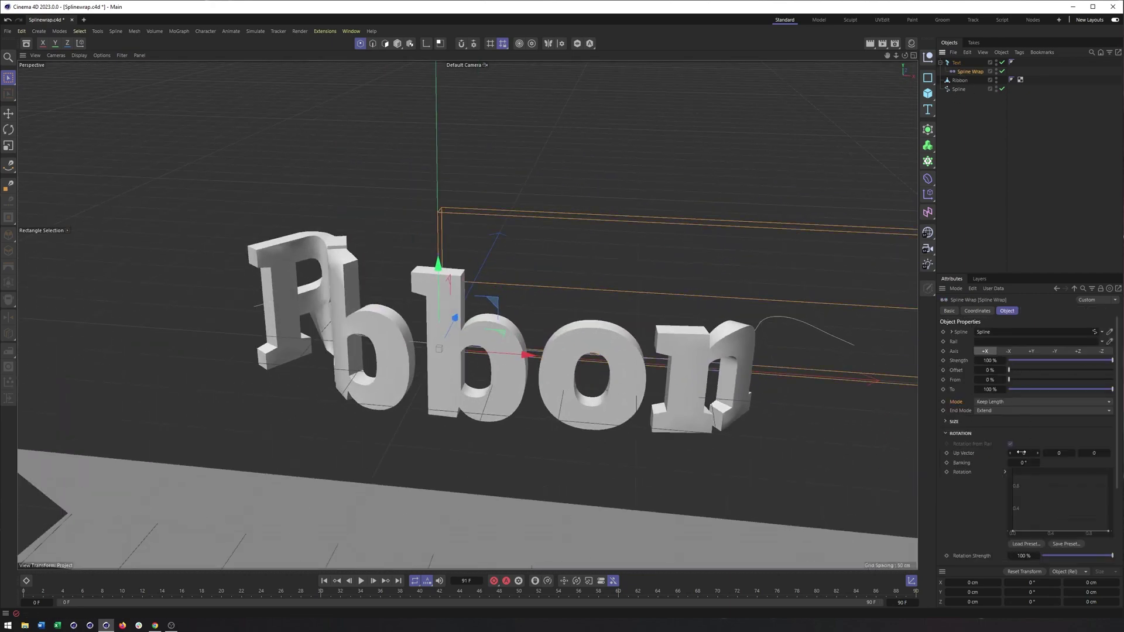
{"action": "mouse_move", "coordinate": [1012, 369]}
{"action": "left_mouse_down"}
{"action": "mouse_move", "coordinate": [1071, 371]}
{"action": "mouse_move", "coordinate": [1002, 385]}
{"action": "left_mouse_up"}
Step: Add a Circle spline to the scene as a further path
{"action": "scroll", "coordinate": [656, 345], "scroll_direction": "down", "scroll_amount": 5}
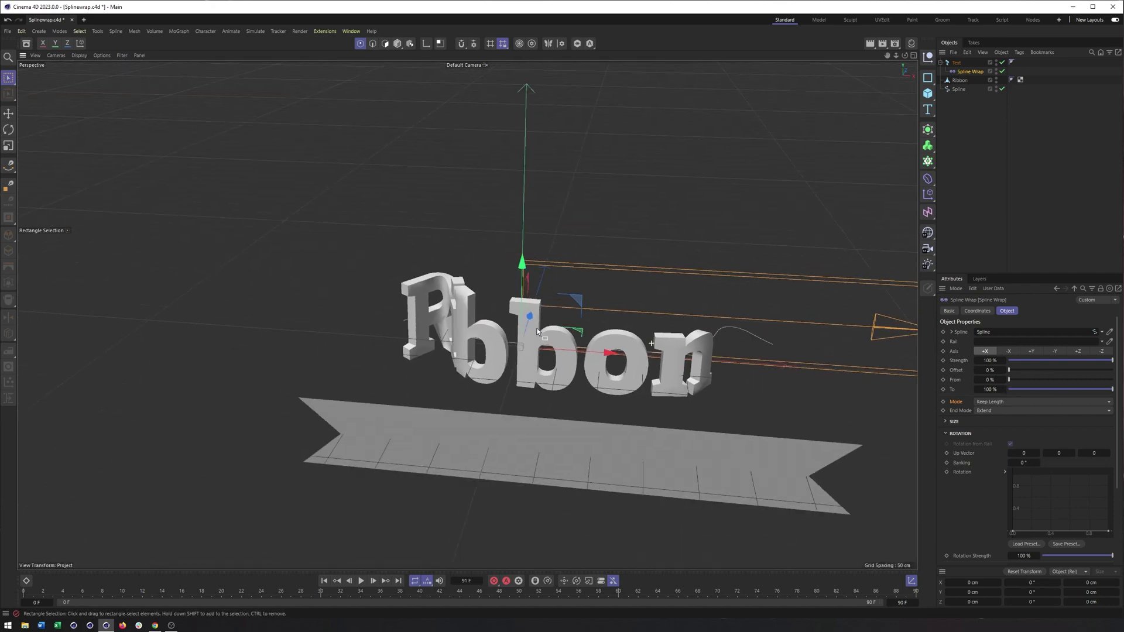
{"action": "middle_click_drag", "start_coordinate": [649, 351], "coordinate": [580, 284], "text": "alt"}
{"action": "scroll", "coordinate": [574, 295], "scroll_direction": "down", "scroll_amount": 2}
{"action": "left_click", "coordinate": [927, 81]}
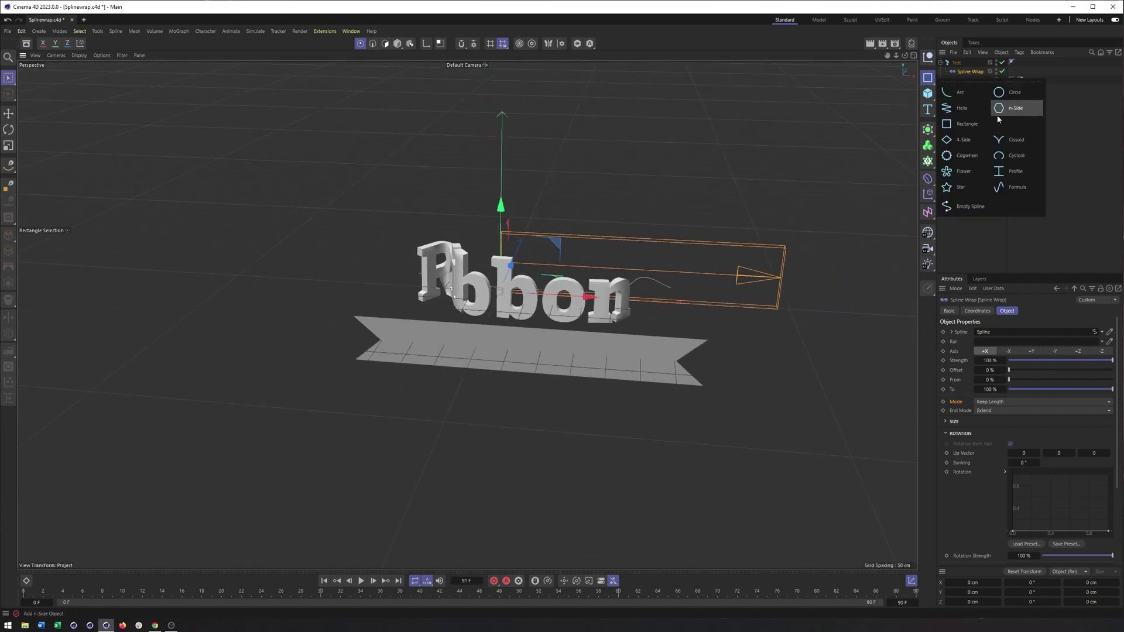
{"action": "left_click", "coordinate": [1002, 92]}
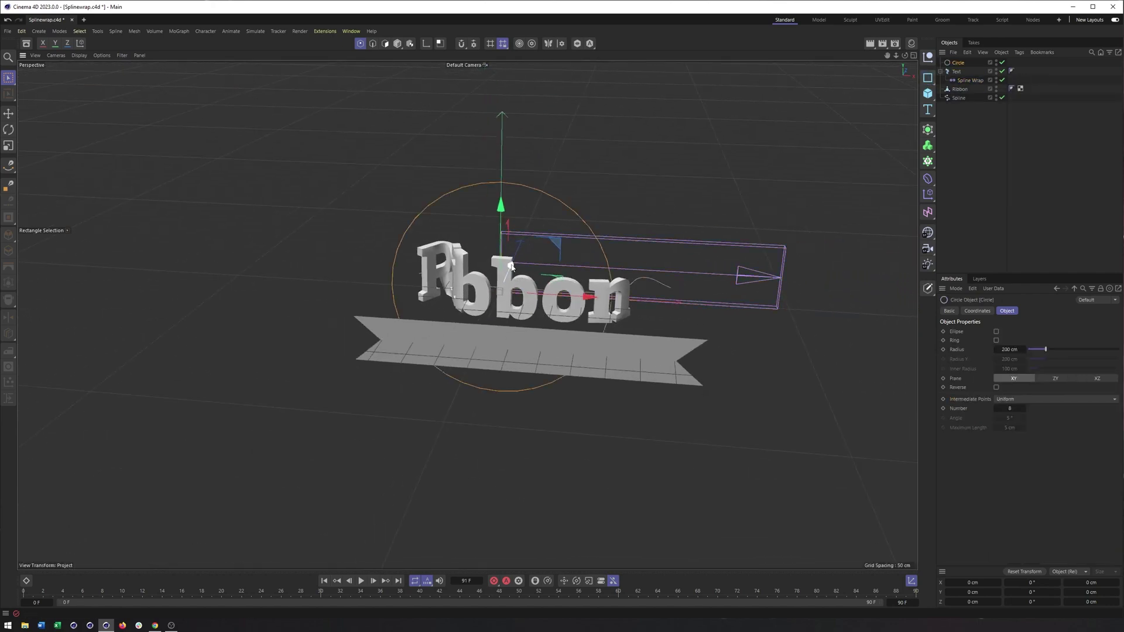
Step: Assign the Circle as the Spline of the text's Spline Wrap
{"action": "left_click_drag", "start_coordinate": [514, 264], "coordinate": [488, 319]}
{"action": "mouse_move", "coordinate": [546, 353]}
{"action": "left_mouse_down"}
{"action": "mouse_move", "coordinate": [642, 358]}
{"action": "mouse_move", "coordinate": [554, 352]}
{"action": "left_mouse_up"}
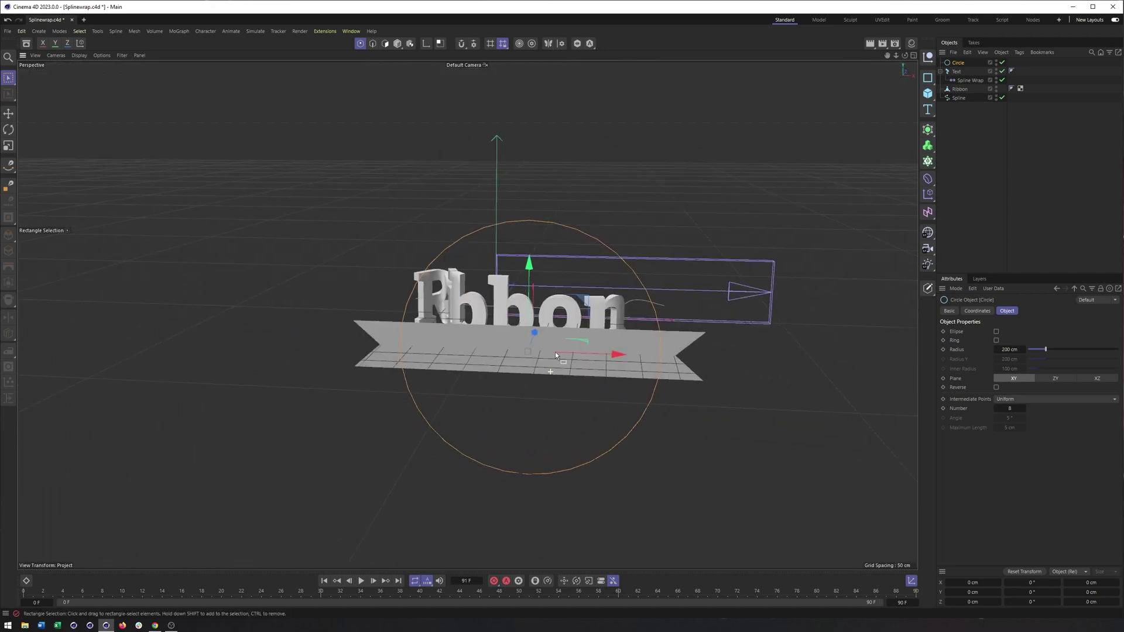
{"action": "left_click", "coordinate": [964, 80]}
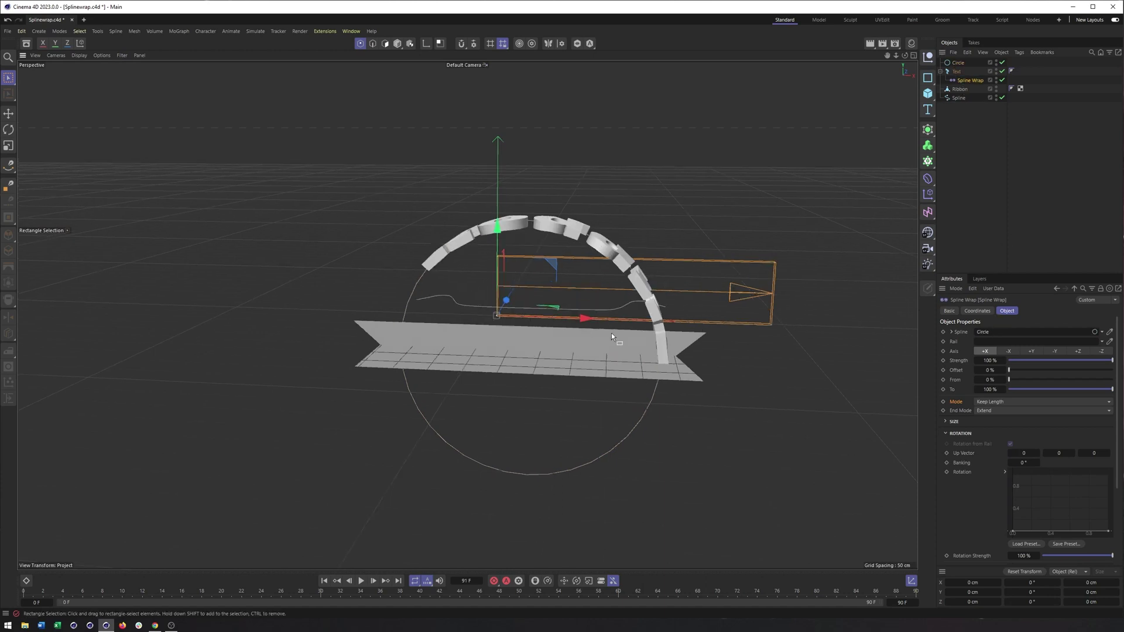
Step: Set the text's Spline Wrap Banking to -90° and its Axis to -X
{"action": "left_click_drag", "start_coordinate": [1037, 462], "coordinate": [987, 462]}
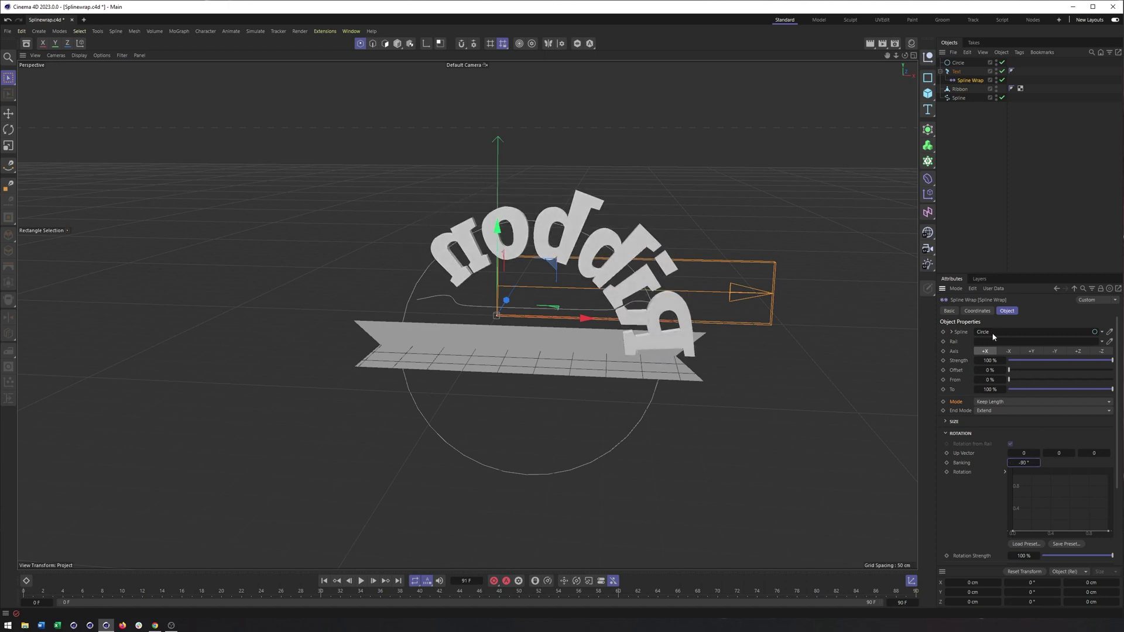
{"action": "left_click", "coordinate": [1008, 350]}
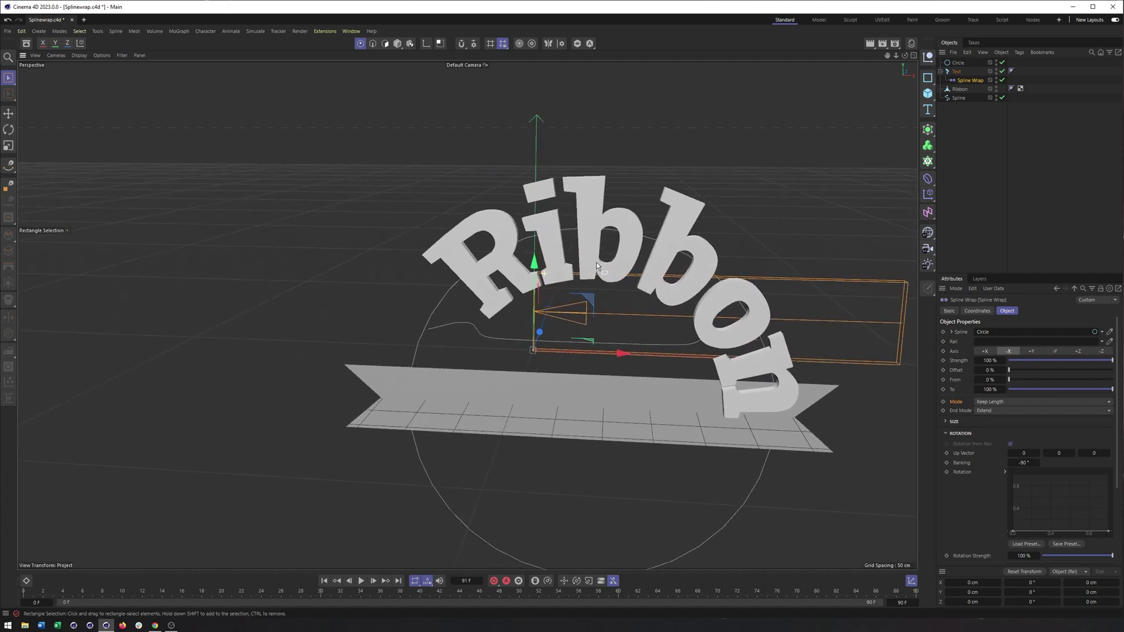
Step: Set the Spline Wrap Offset to 5% and inspect the arched letters on the circle
{"action": "left_click_drag", "start_coordinate": [976, 370], "coordinate": [985, 370]}
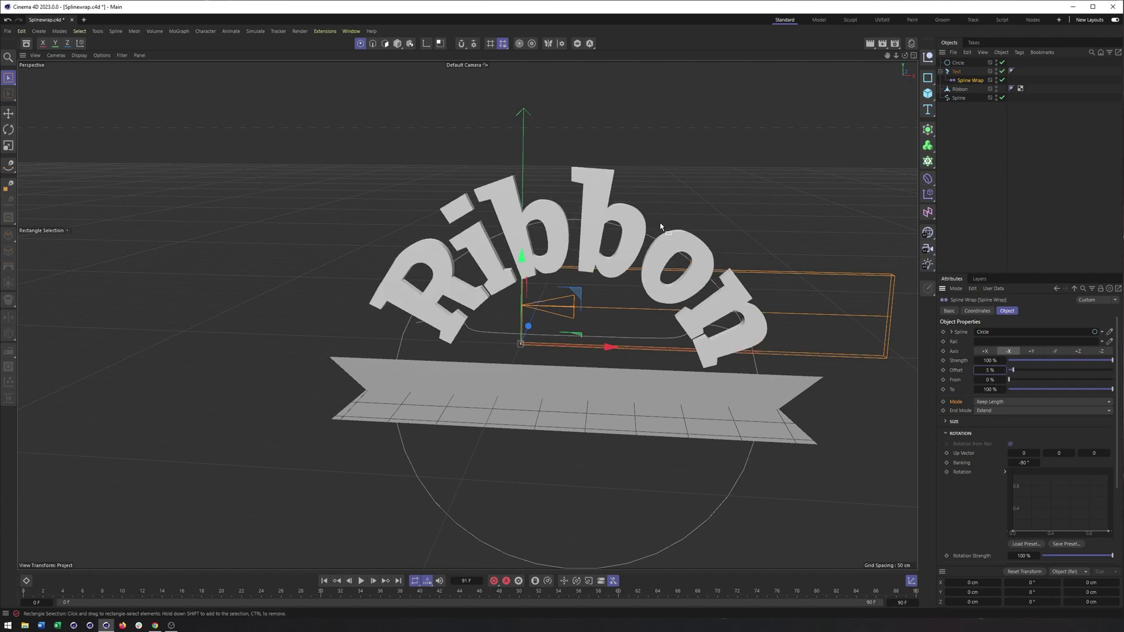
{"action": "middle_click_drag", "start_coordinate": [687, 287], "coordinate": [690, 314], "text": "alt"}
{"action": "scroll", "coordinate": [690, 314], "scroll_direction": "up", "scroll_amount": 2}
{"action": "middle_click_drag", "start_coordinate": [539, 249], "coordinate": [560, 241], "text": "alt"}
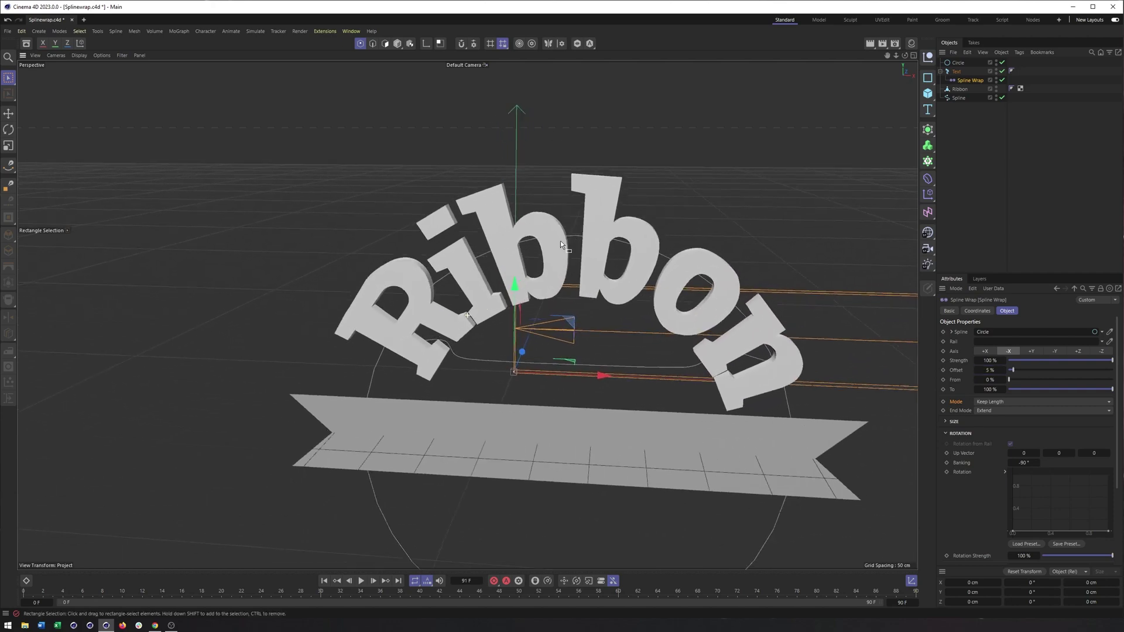
{"action": "middle_click_drag", "start_coordinate": [646, 219], "coordinate": [642, 226], "text": "alt"}
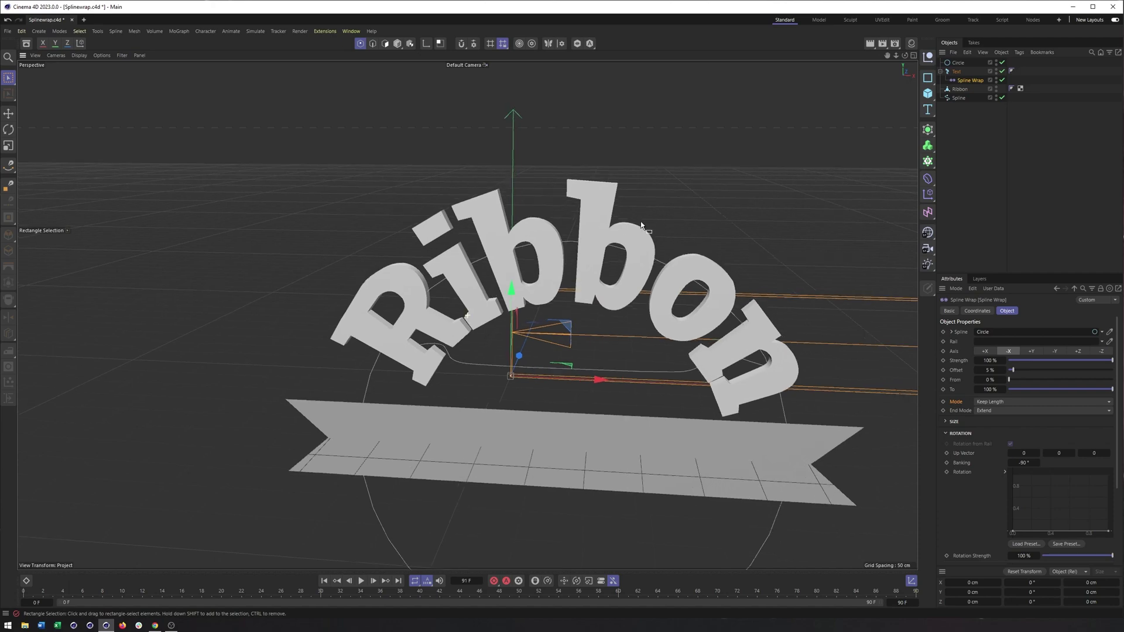
{"action": "mouse_move", "coordinate": [642, 225]}
{"action": "right_mouse_down", "text": "alt"}
{"action": "mouse_move", "coordinate": [651, 222]}
{"action": "mouse_move", "coordinate": [630, 220]}
{"action": "right_mouse_up", "text": "alt"}
{"action": "left_click_drag", "start_coordinate": [519, 285], "coordinate": [472, 272], "text": "alt"}
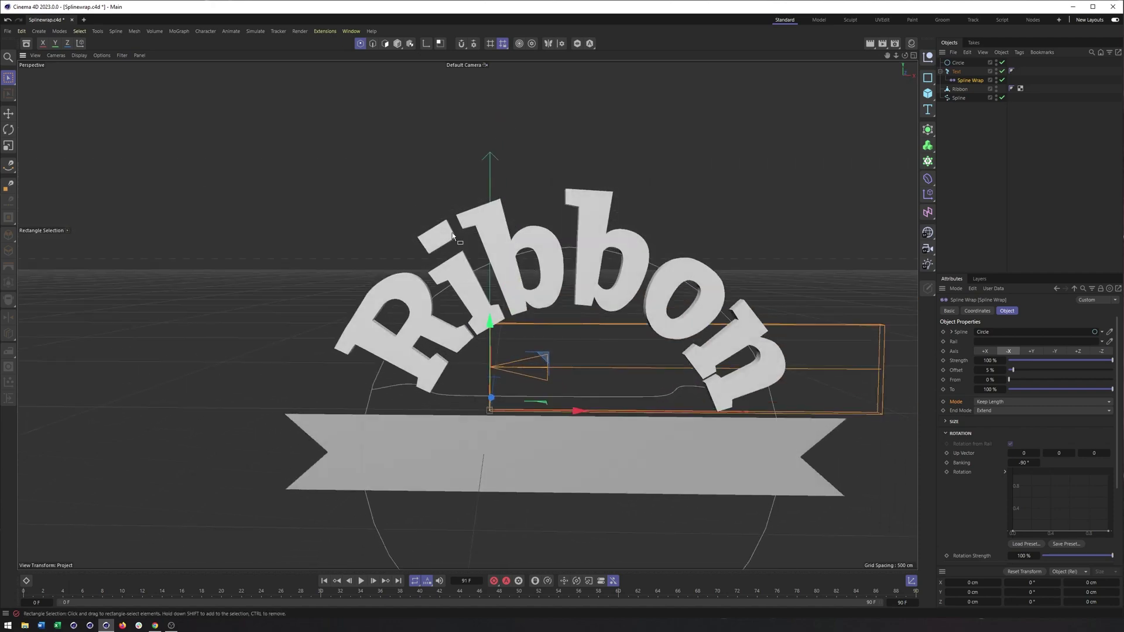
{"action": "left_click_drag", "start_coordinate": [453, 236], "coordinate": [484, 301], "text": "alt"}
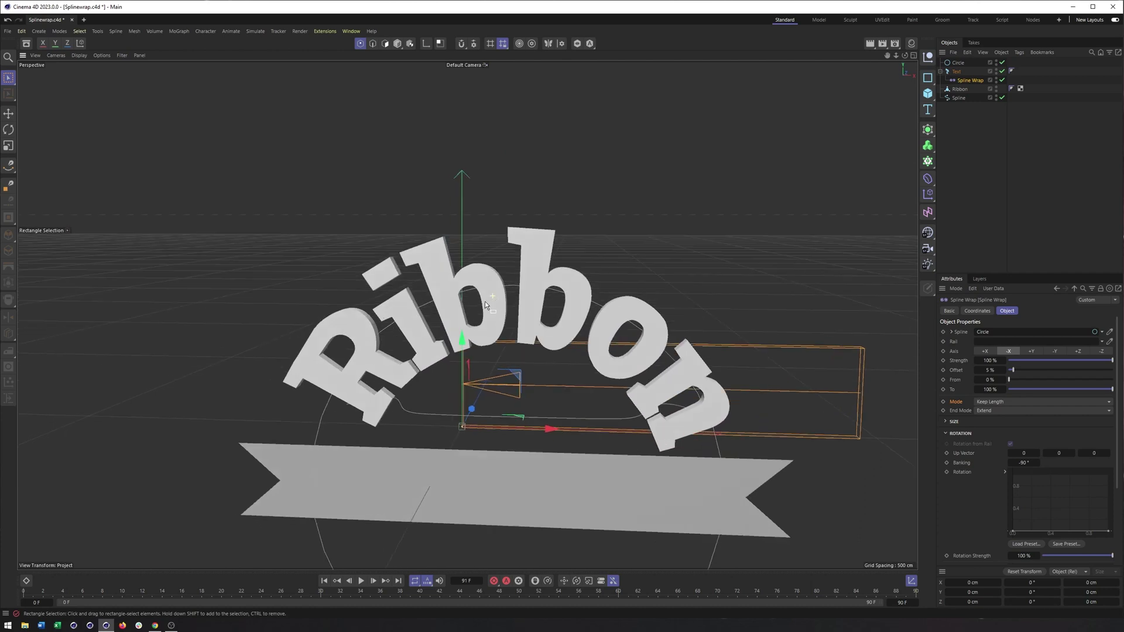
Step: Reduce the Text object's Height to 65 cm and inspect the smaller lettering along the circle
{"action": "left_click", "coordinate": [957, 72]}
{"action": "left_click", "coordinate": [1013, 311]}
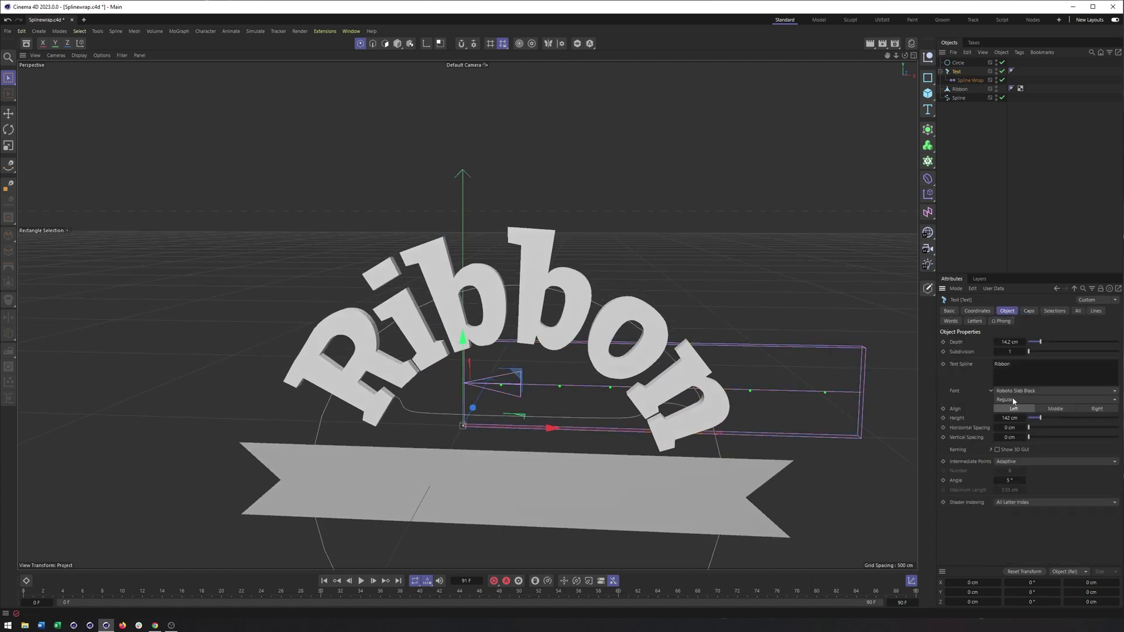
{"action": "left_click_drag", "start_coordinate": [1041, 420], "coordinate": [1034, 419]}
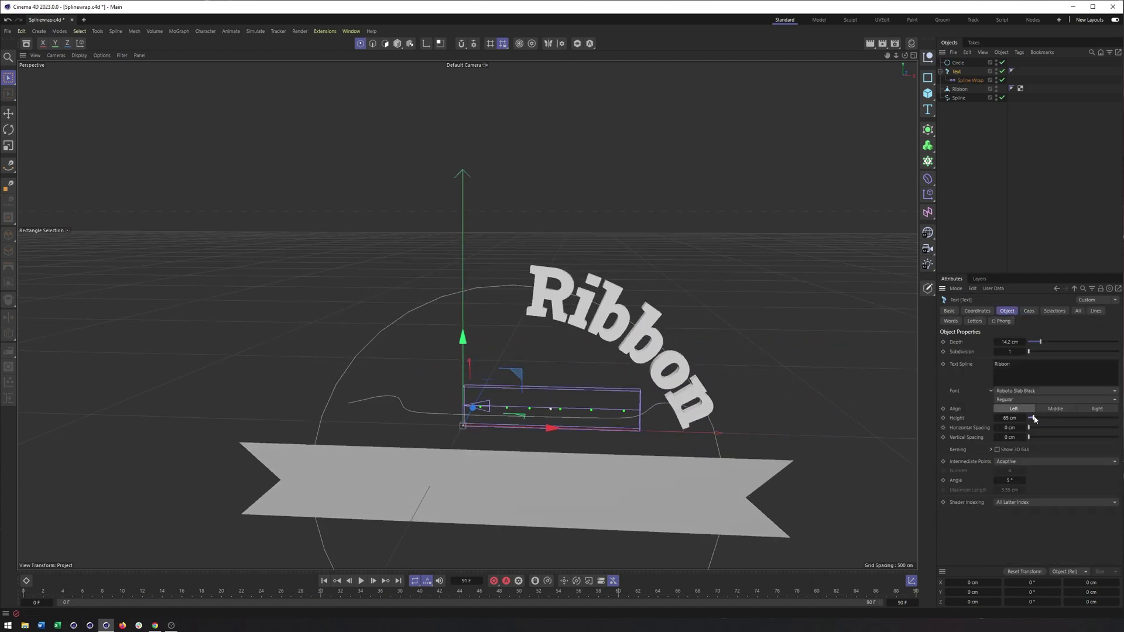
{"action": "middle_click_drag", "start_coordinate": [607, 274], "coordinate": [585, 236], "text": "alt"}
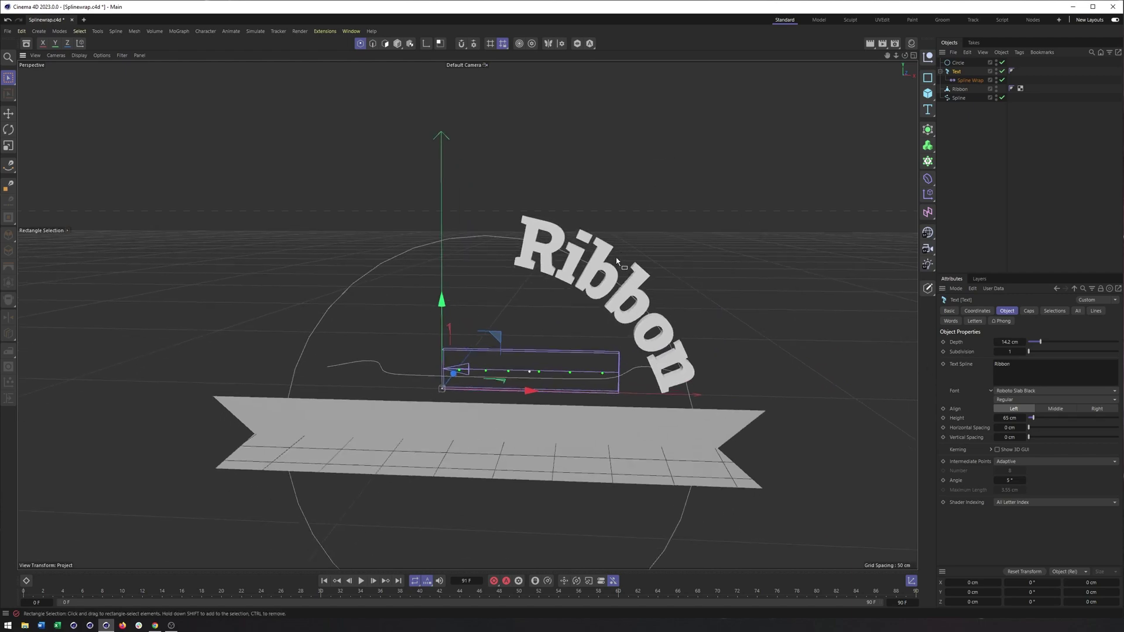
{"action": "left_click_drag", "start_coordinate": [606, 265], "coordinate": [605, 280], "text": "alt"}
{"action": "right_click_drag", "start_coordinate": [605, 280], "coordinate": [628, 269], "text": "alt"}
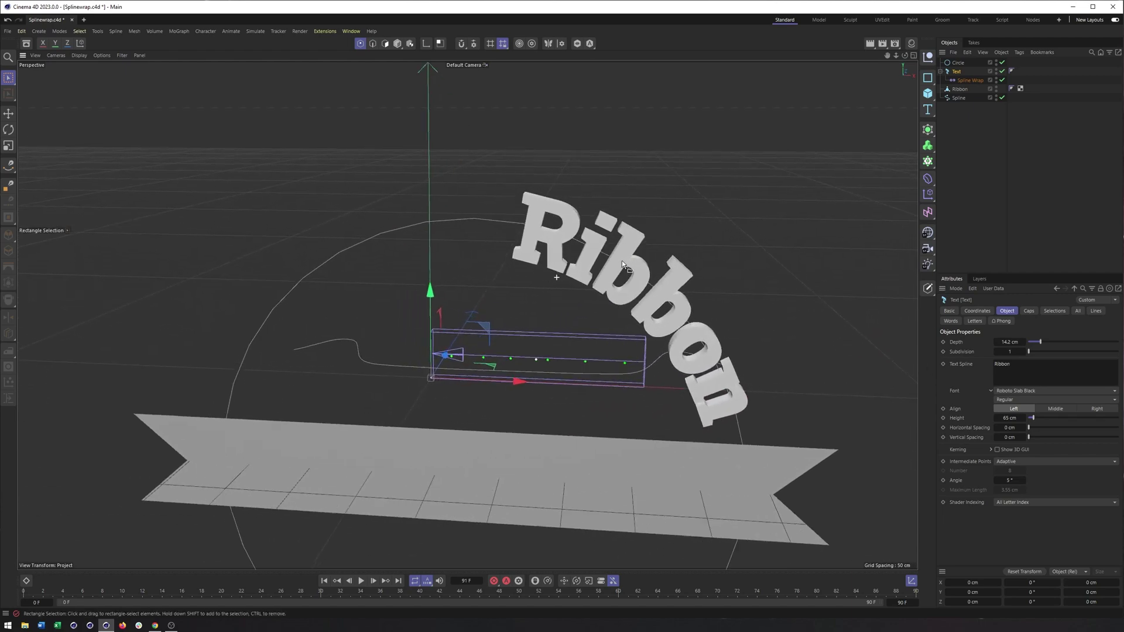
{"action": "middle_click_drag", "start_coordinate": [627, 269], "coordinate": [586, 246], "text": "alt"}
{"action": "left_click_drag", "start_coordinate": [585, 244], "coordinate": [603, 241], "text": "alt"}
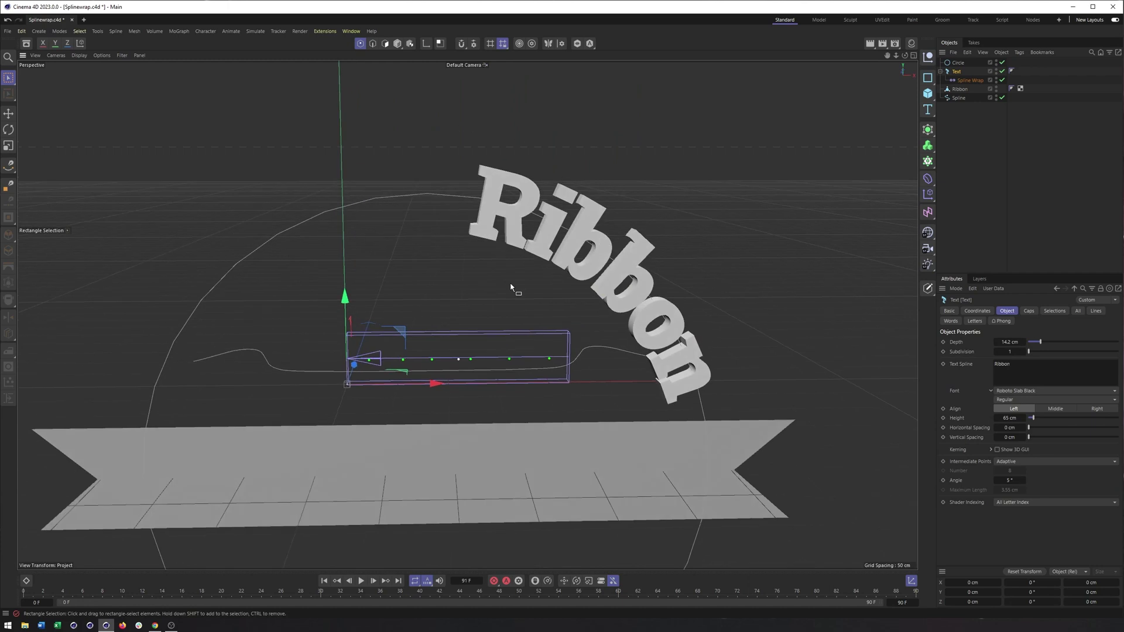
{"action": "scroll", "coordinate": [513, 274], "scroll_direction": "down", "scroll_amount": 2}
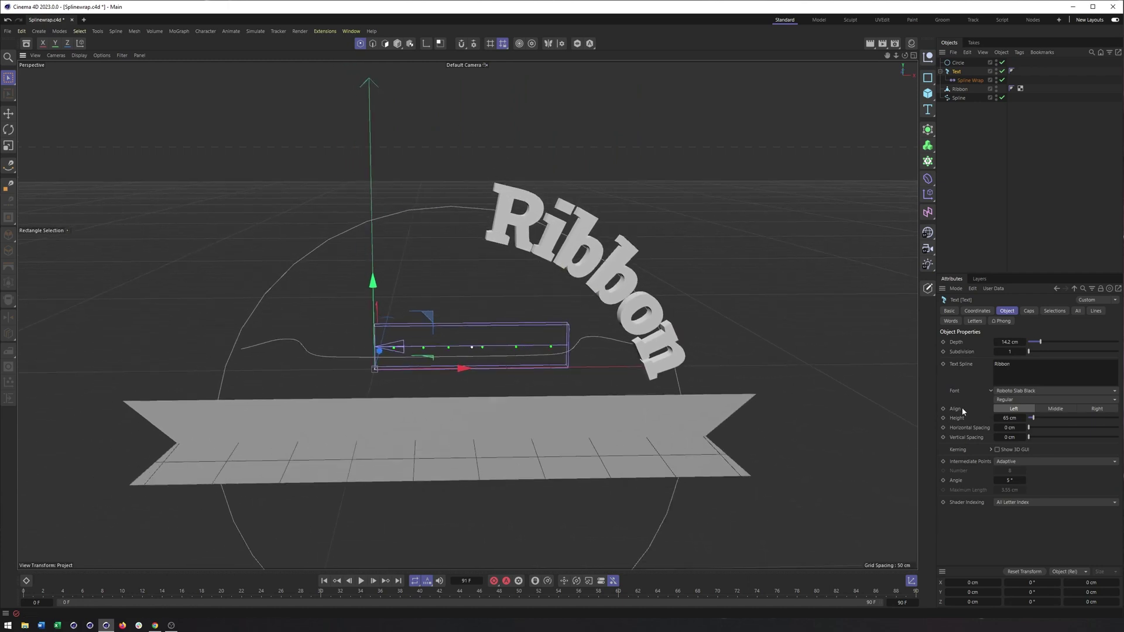
Step: Center the text over the top of the circle by setting its Spline Wrap Offset to 16%, and check it in perspective
{"action": "left_click", "coordinate": [970, 82]}
{"action": "mouse_move", "coordinate": [1017, 369]}
{"action": "left_mouse_down"}
{"action": "mouse_move", "coordinate": [1048, 369]}
{"action": "mouse_move", "coordinate": [1024, 368]}
{"action": "left_mouse_up"}
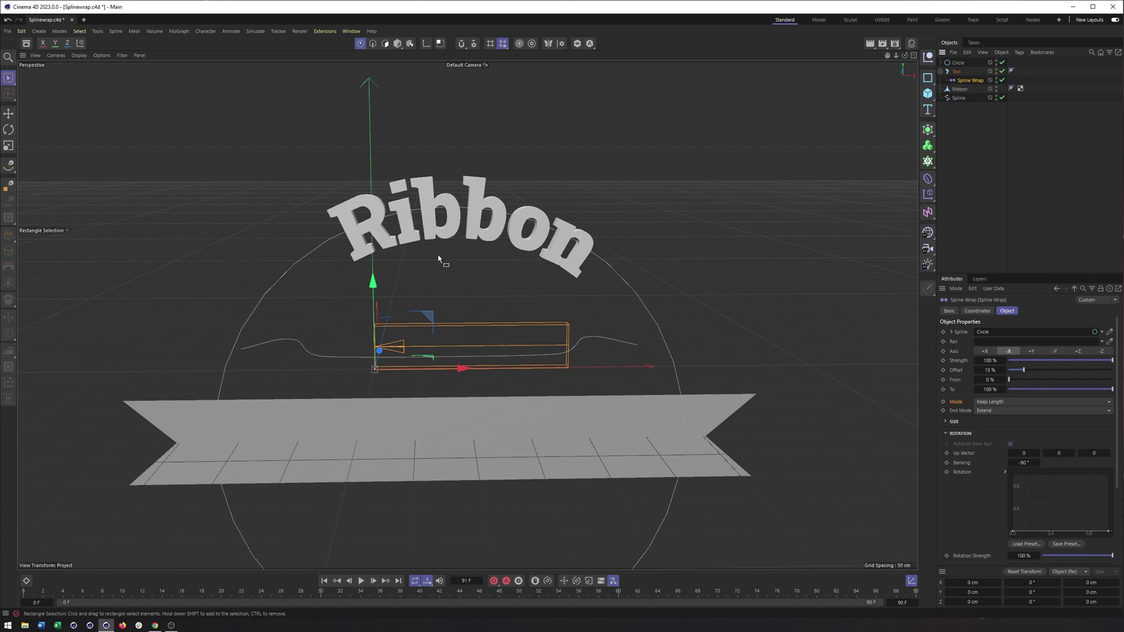
{"action": "mouse_move", "coordinate": [1027, 371]}
{"action": "left_mouse_down"}
{"action": "mouse_move", "coordinate": [1041, 374]}
{"action": "mouse_move", "coordinate": [1026, 376]}
{"action": "left_mouse_up"}
{"action": "scroll", "coordinate": [627, 406], "scroll_direction": "down", "scroll_amount": 5}
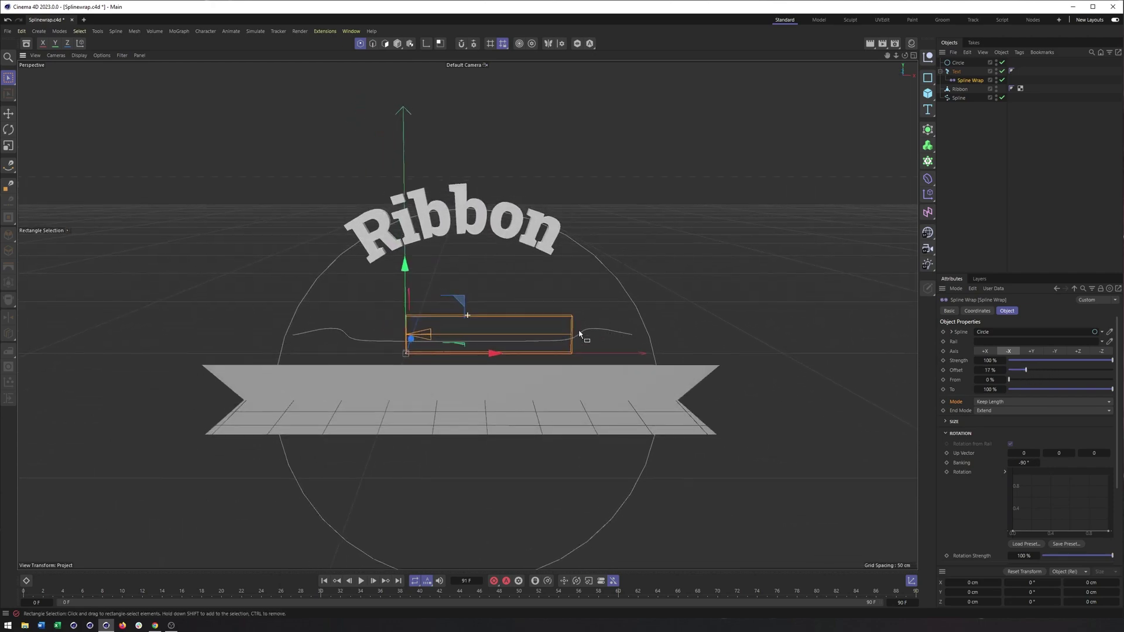
{"action": "left_click_drag", "start_coordinate": [1025, 370], "coordinate": [1025, 369]}
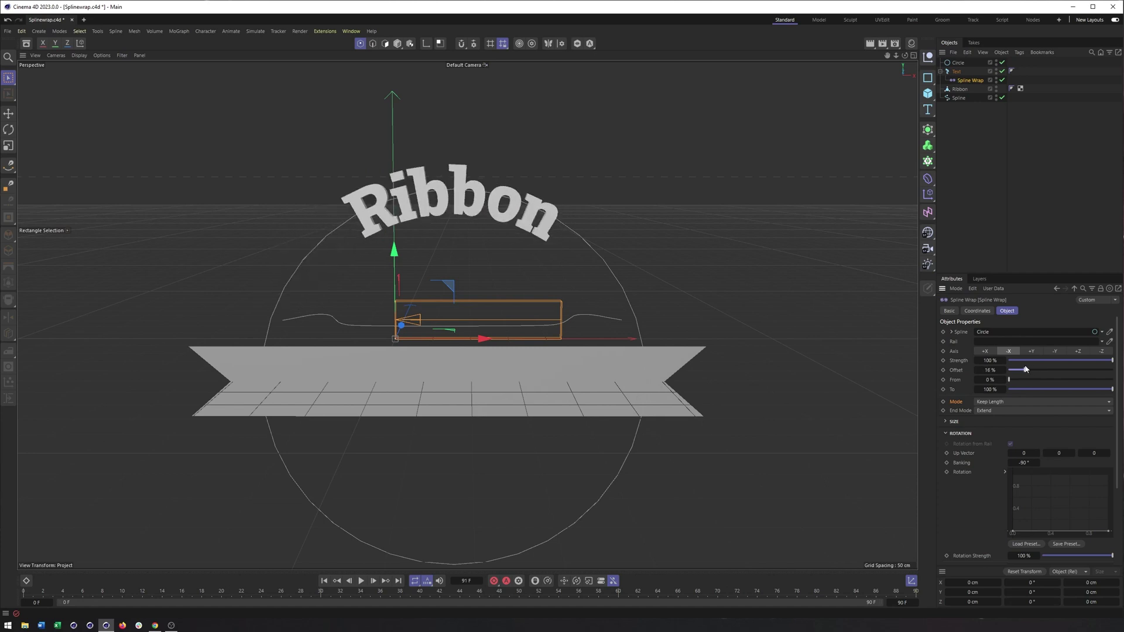
{"action": "left_click_drag", "start_coordinate": [559, 299], "coordinate": [568, 319], "text": "alt"}
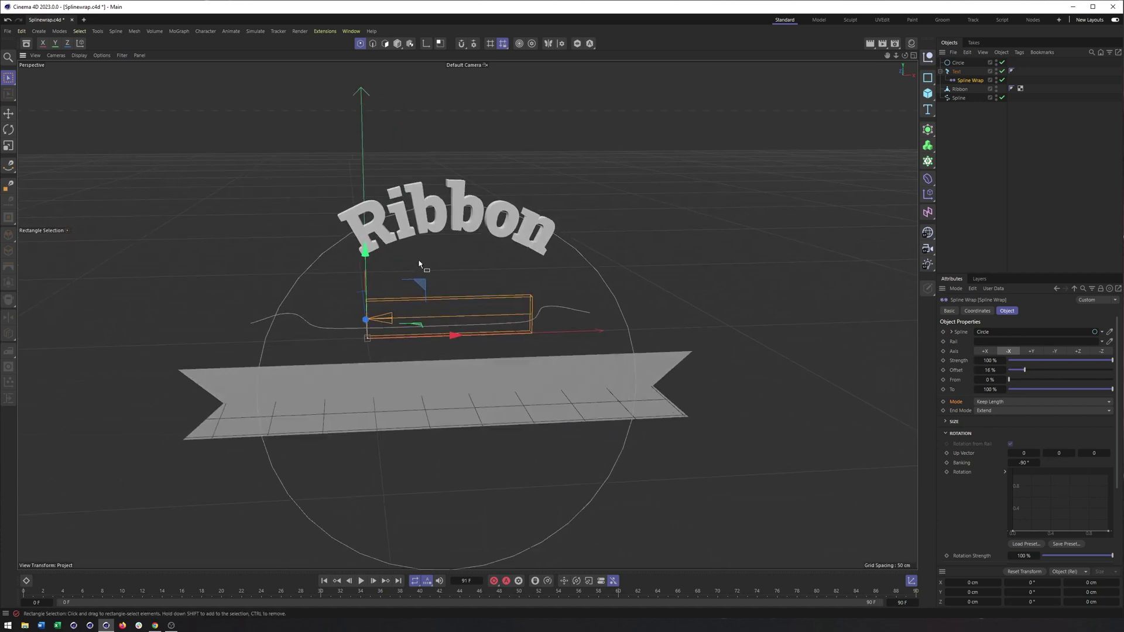
{"action": "right_click_drag", "start_coordinate": [466, 238], "coordinate": [517, 223], "text": "alt"}
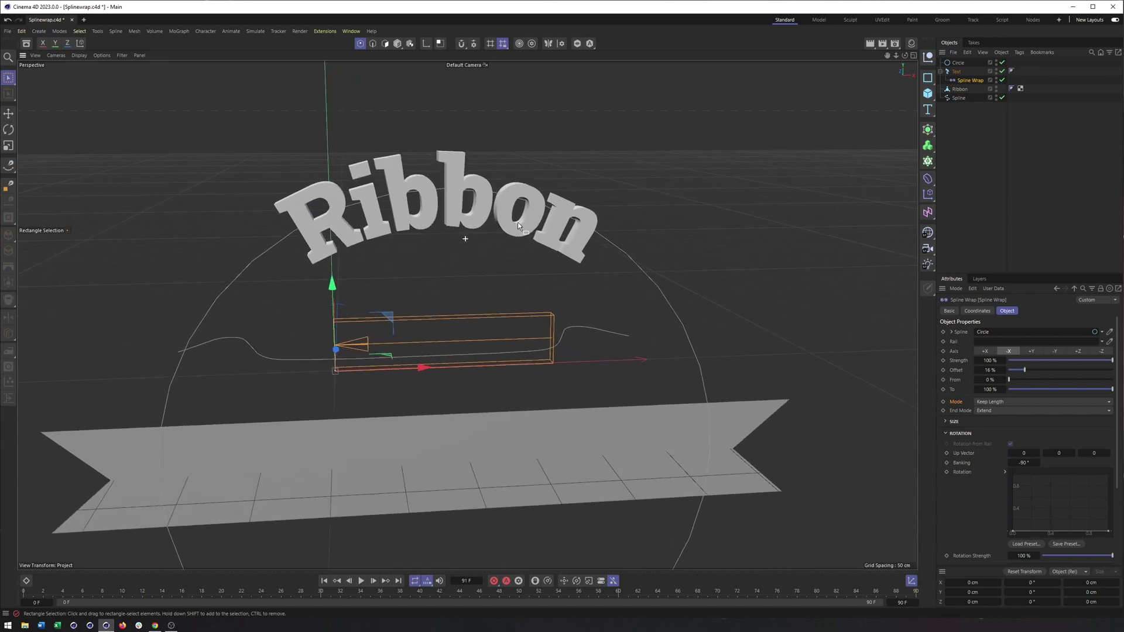
{"action": "mouse_move", "coordinate": [518, 222]}
{"action": "left_mouse_down", "text": "alt"}
{"action": "mouse_move", "coordinate": [500, 226]}
{"action": "mouse_move", "coordinate": [512, 236]}
{"action": "left_mouse_up", "text": "alt"}
{"action": "scroll", "coordinate": [513, 234], "scroll_direction": "down", "scroll_amount": 3}
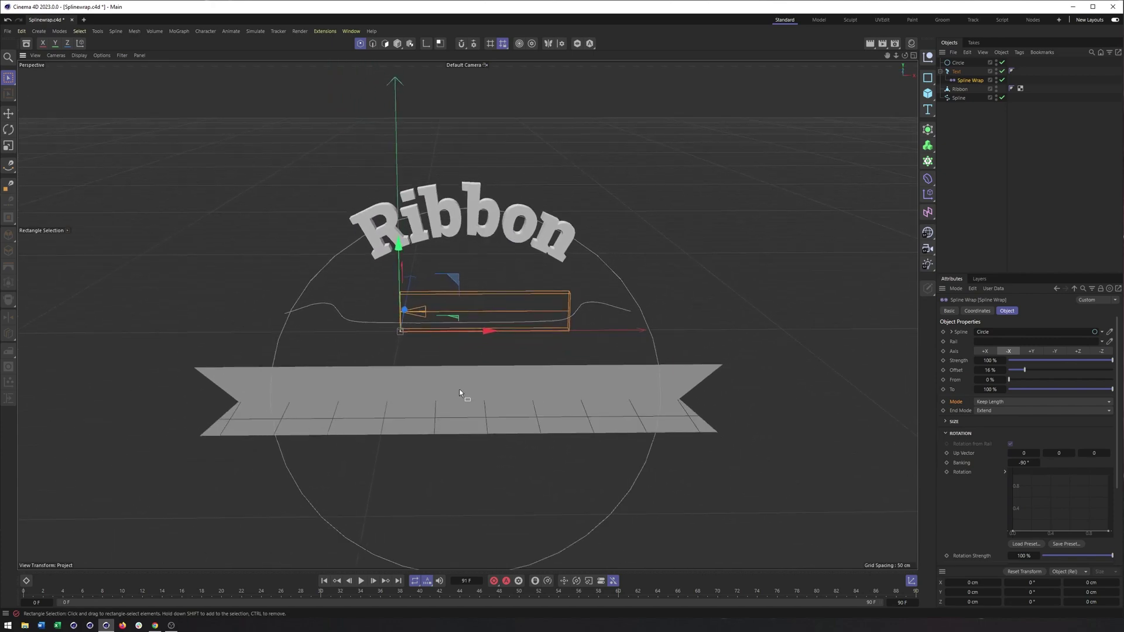
Step: Switch to Polygons mode and view the curved text from a higher angle
{"action": "left_click", "coordinate": [398, 43]}
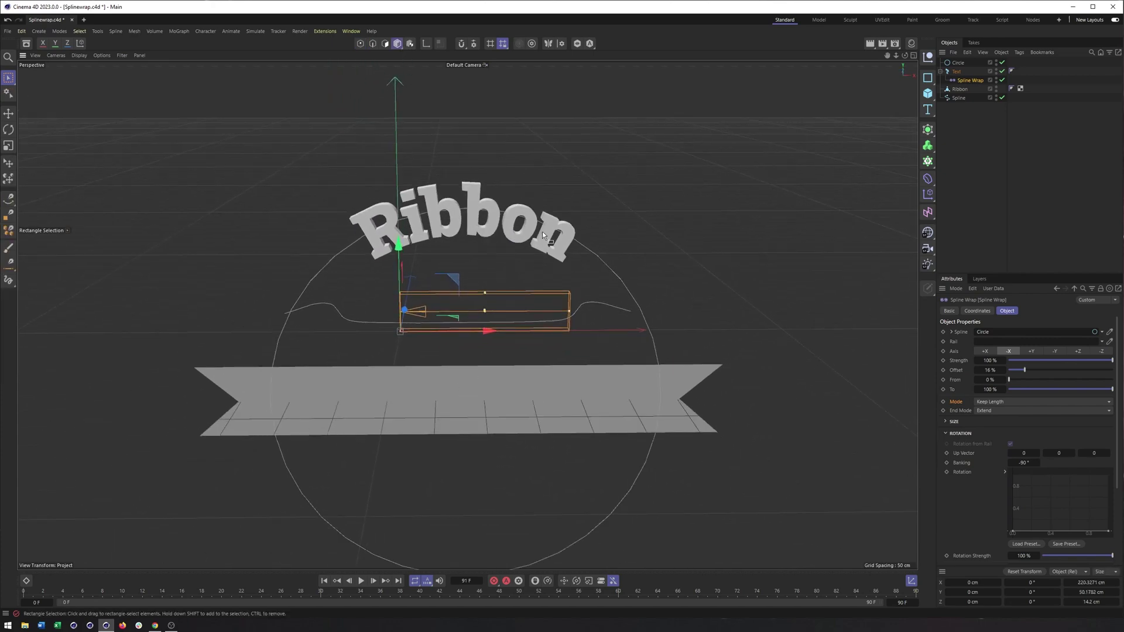
{"action": "middle_click_drag", "start_coordinate": [546, 258], "coordinate": [583, 274], "text": "alt"}
{"action": "left_click_drag", "start_coordinate": [582, 274], "coordinate": [600, 293], "text": "alt"}
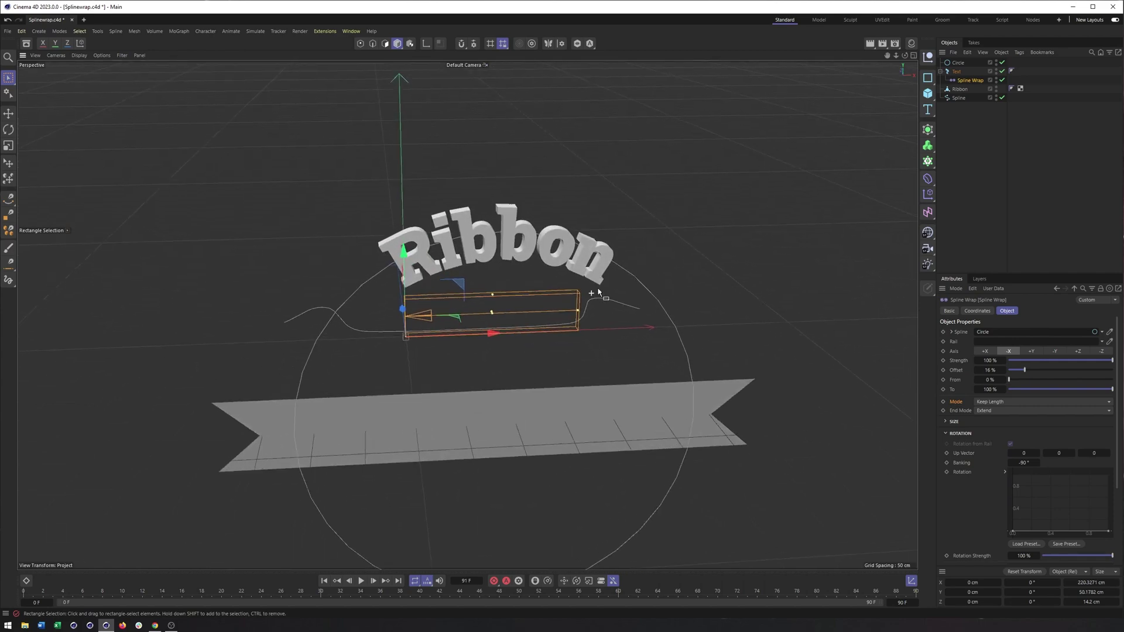
{"action": "right_click_drag", "start_coordinate": [600, 293], "coordinate": [609, 288], "text": "alt"}
{"action": "mouse_move", "coordinate": [514, 310]}
{"action": "middle_mouse_down", "text": "alt"}
{"action": "mouse_move", "coordinate": [532, 318]}
{"action": "mouse_move", "coordinate": [532, 299]}
{"action": "middle_mouse_up", "text": "alt"}
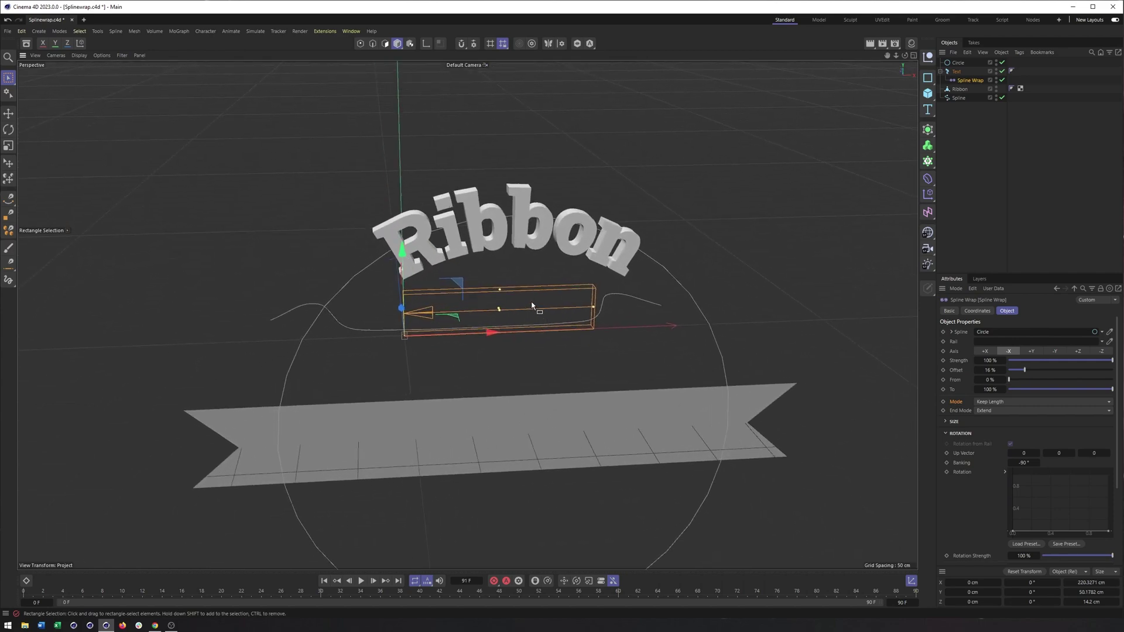